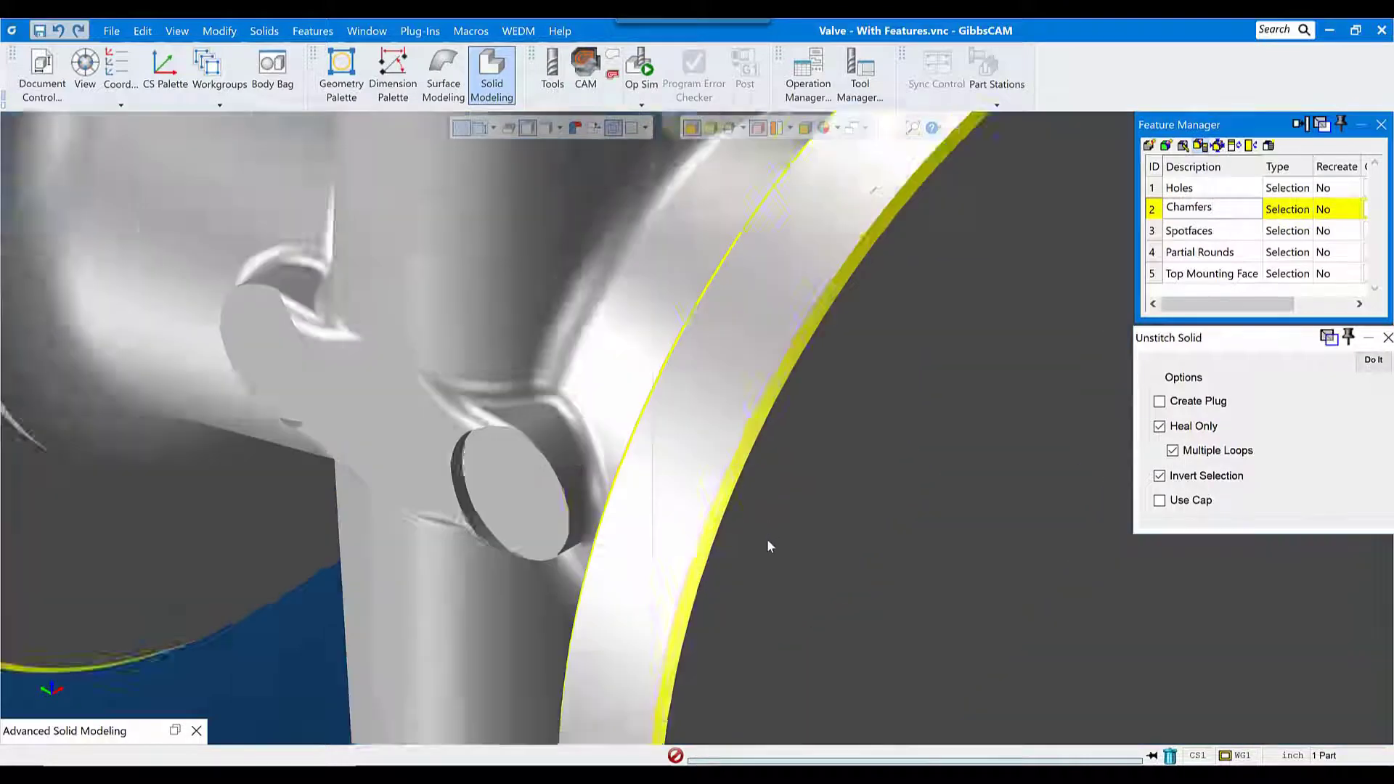
# Step: Unstitch the saved Chamfers and Spotfaces feature selections from the valve body with Heal Only, Multiple Loops and Invert Selection enabled
pyautogui.click(1373, 362)
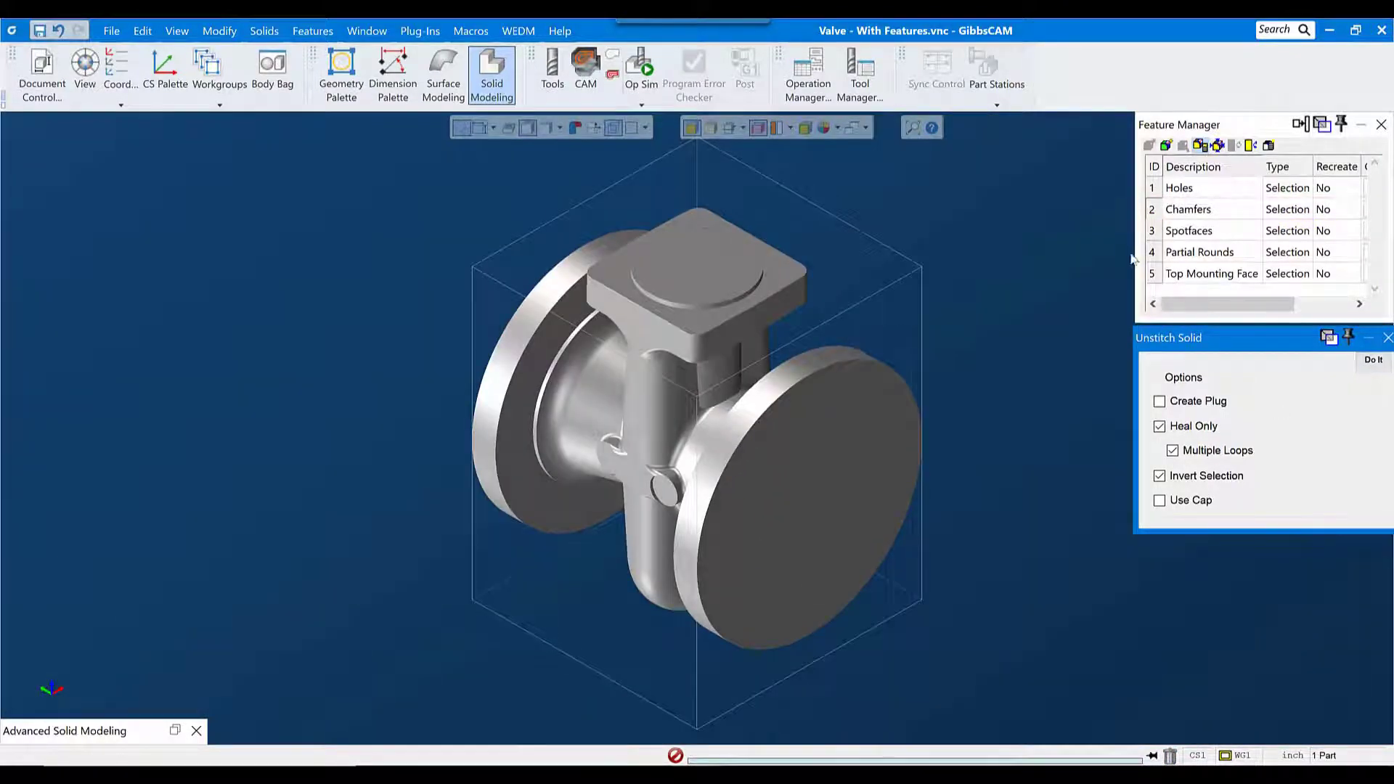
pyautogui.click(1191, 230)
pyautogui.moveTo(697, 524); pyautogui.dragTo(697, 524)
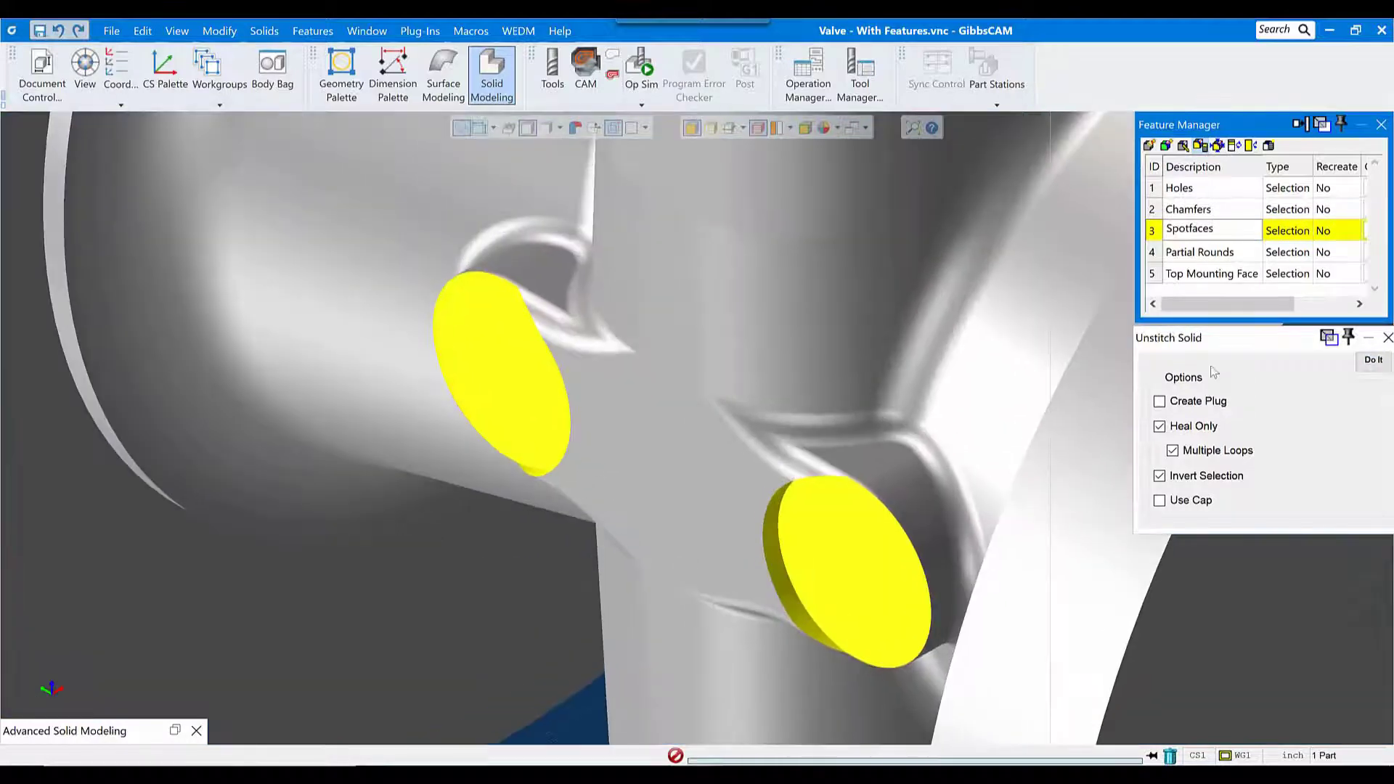
pyautogui.click(1373, 361)
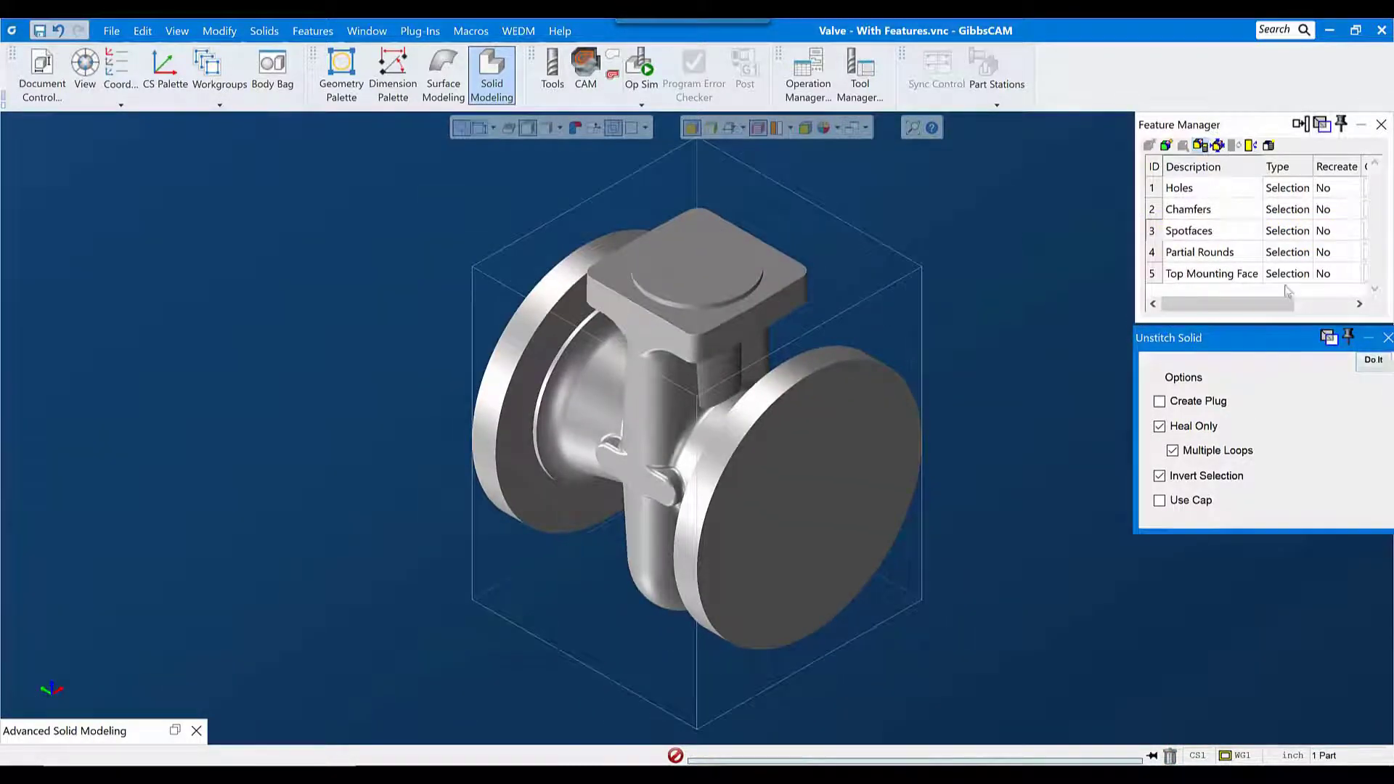
# Step: Unstitch the saved Partial Rounds and Top Mounting Face feature selections from the valve body
pyautogui.click(1222, 254)
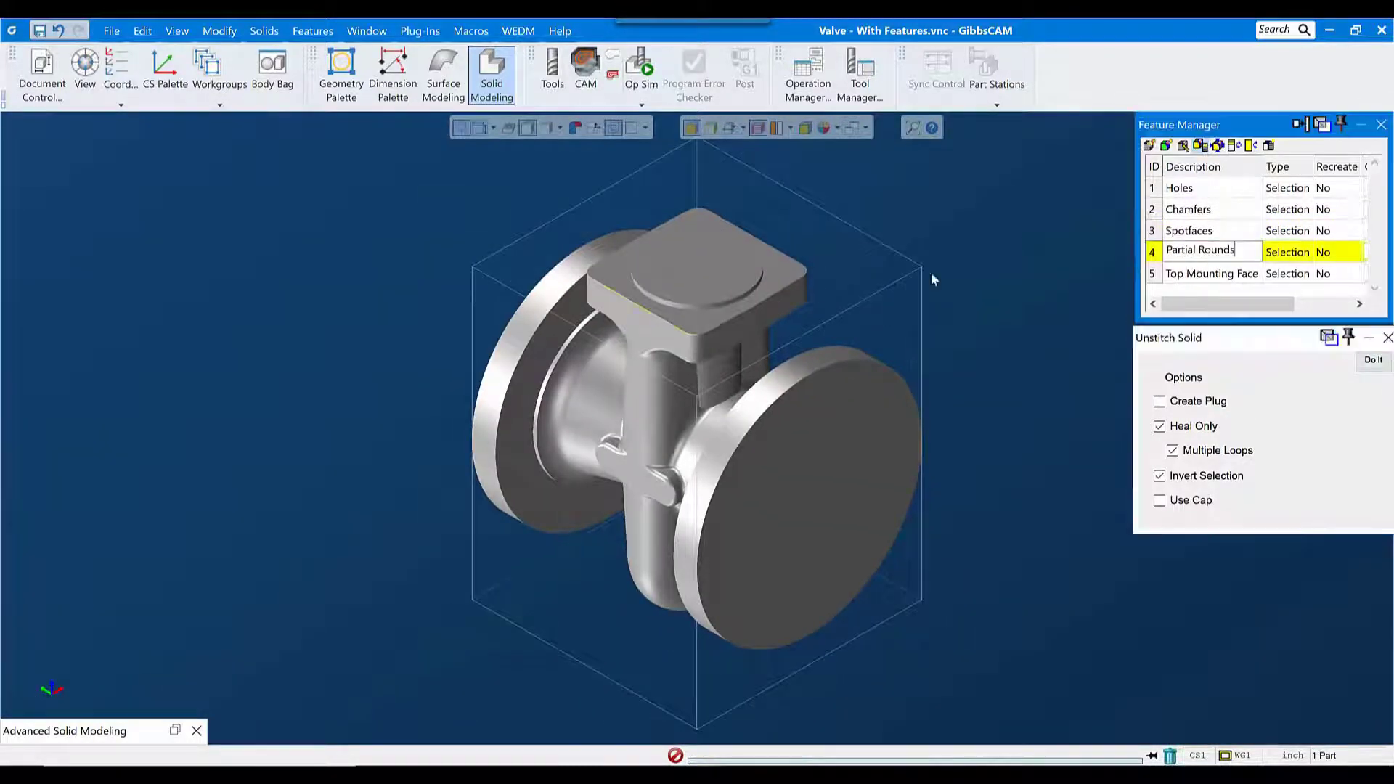
pyautogui.scroll(5, 646, 336)
pyautogui.click(1373, 361)
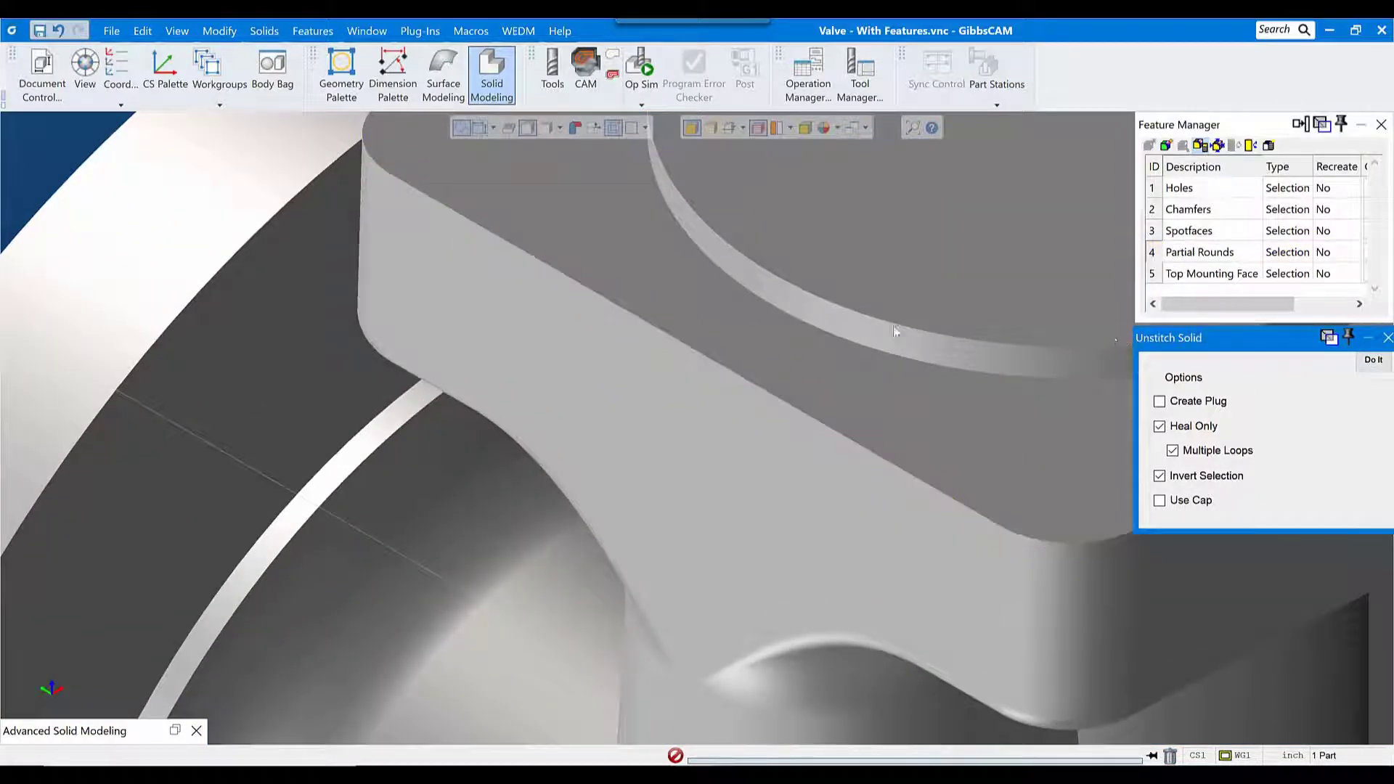
pyautogui.hotkey('ctrl', 'u')
pyautogui.click(1203, 278)
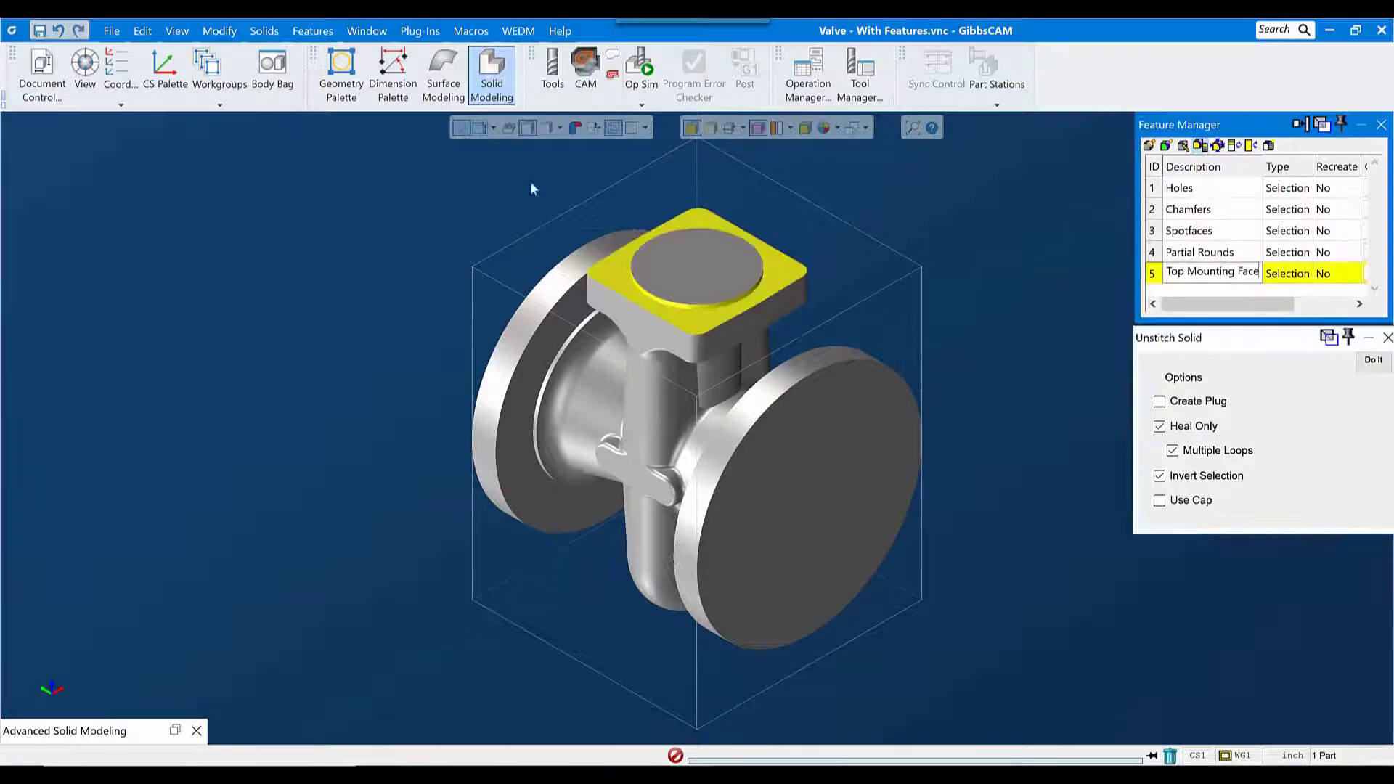
pyautogui.moveTo(534, 182); pyautogui.dragTo(816, 390)
pyautogui.click(1372, 361)
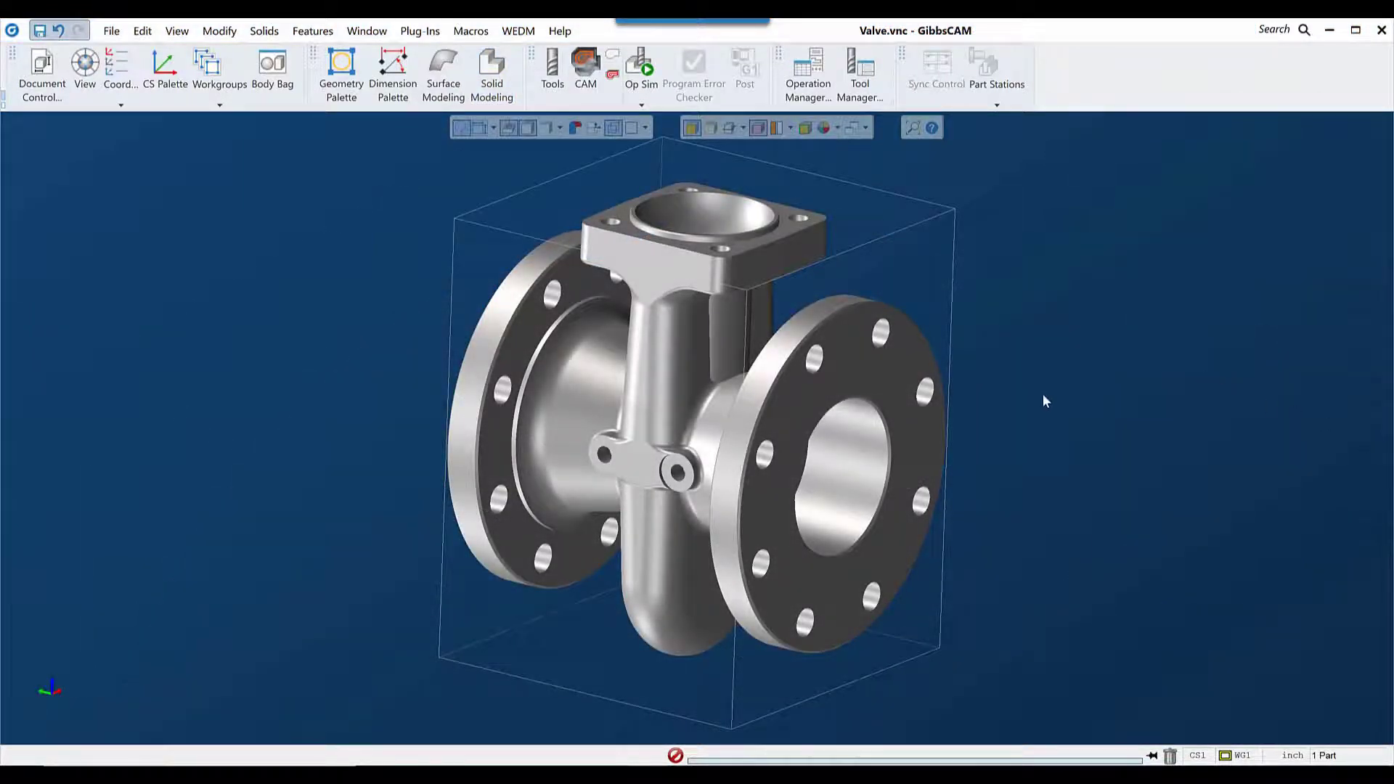
# Step: Store the original valve body in the Body Bag and create a duplicate of it in the workspace
pyautogui.moveTo(1044, 398); pyautogui.dragTo(915, 407, button='middle')
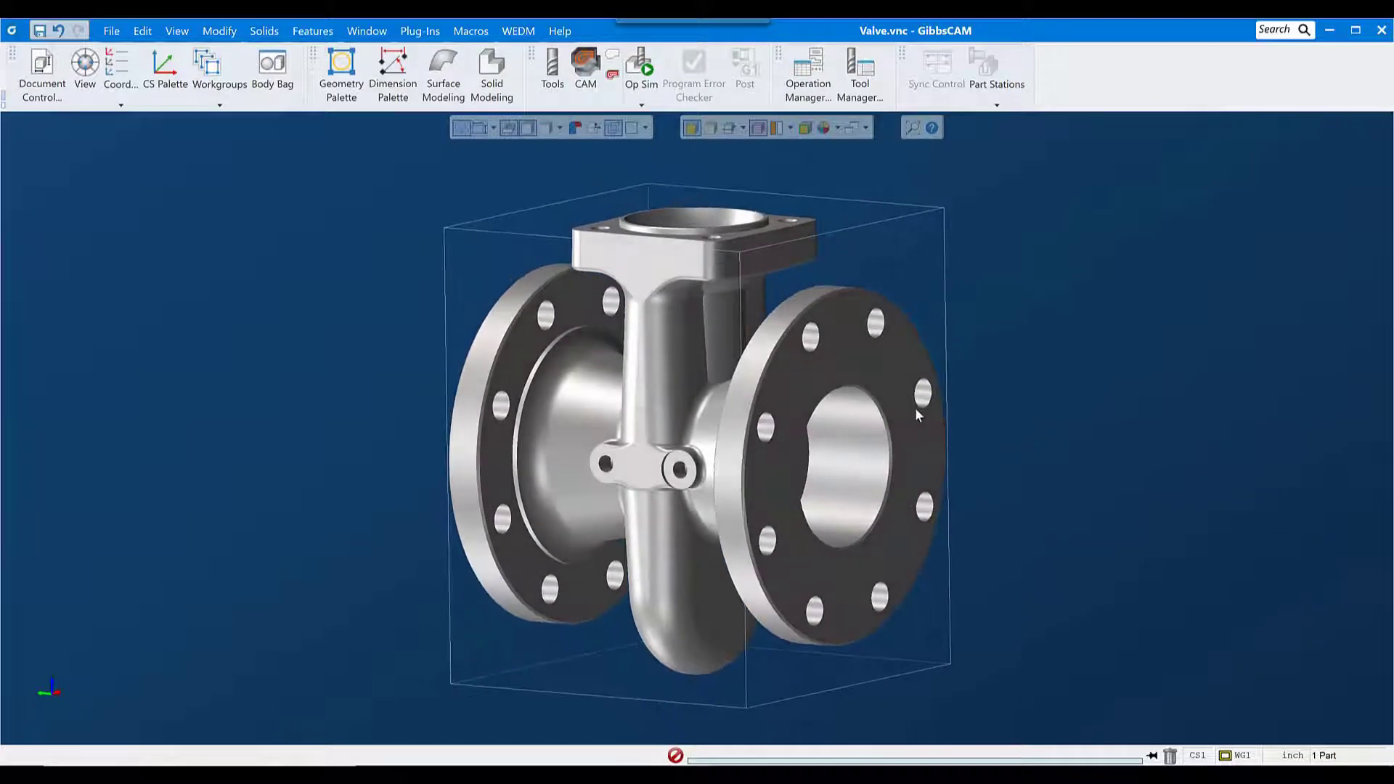
pyautogui.doubleClick(789, 386)
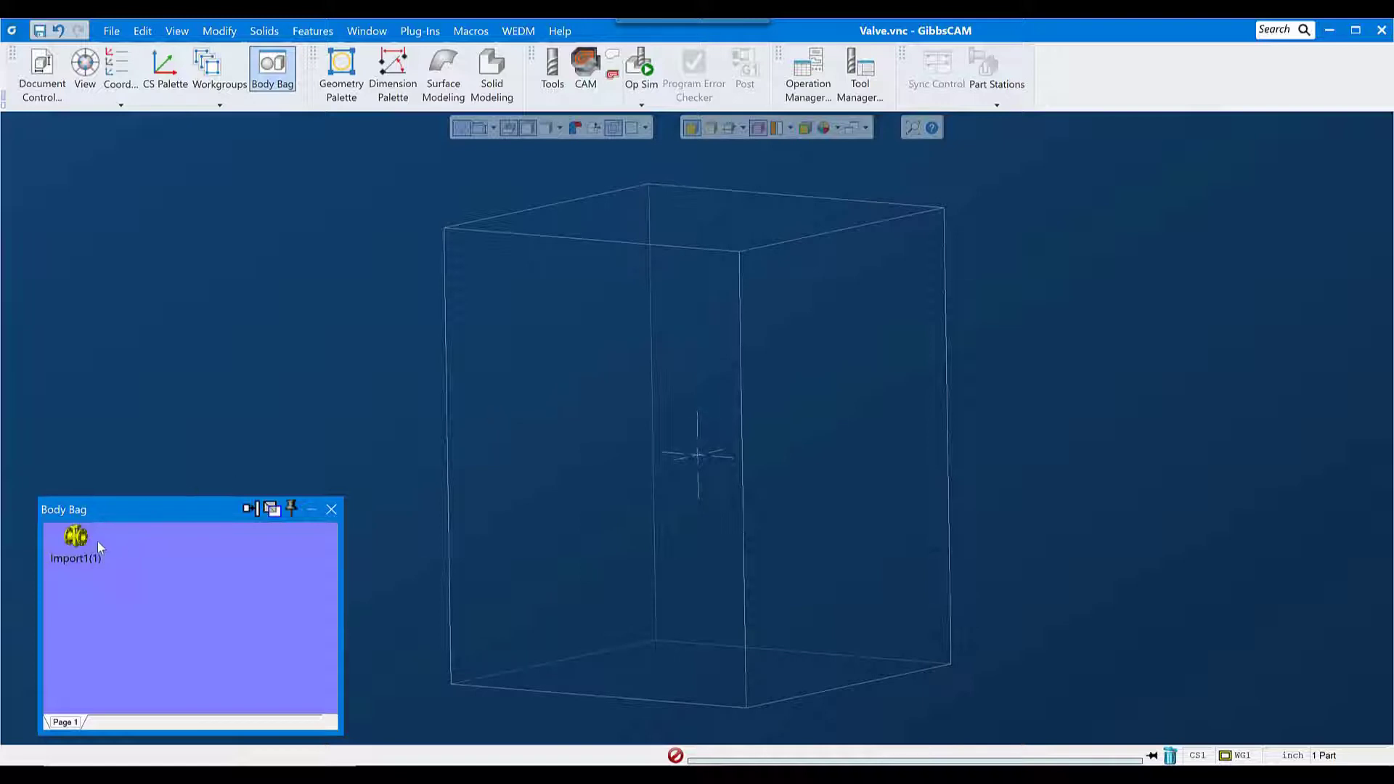
pyautogui.click(217, 30)
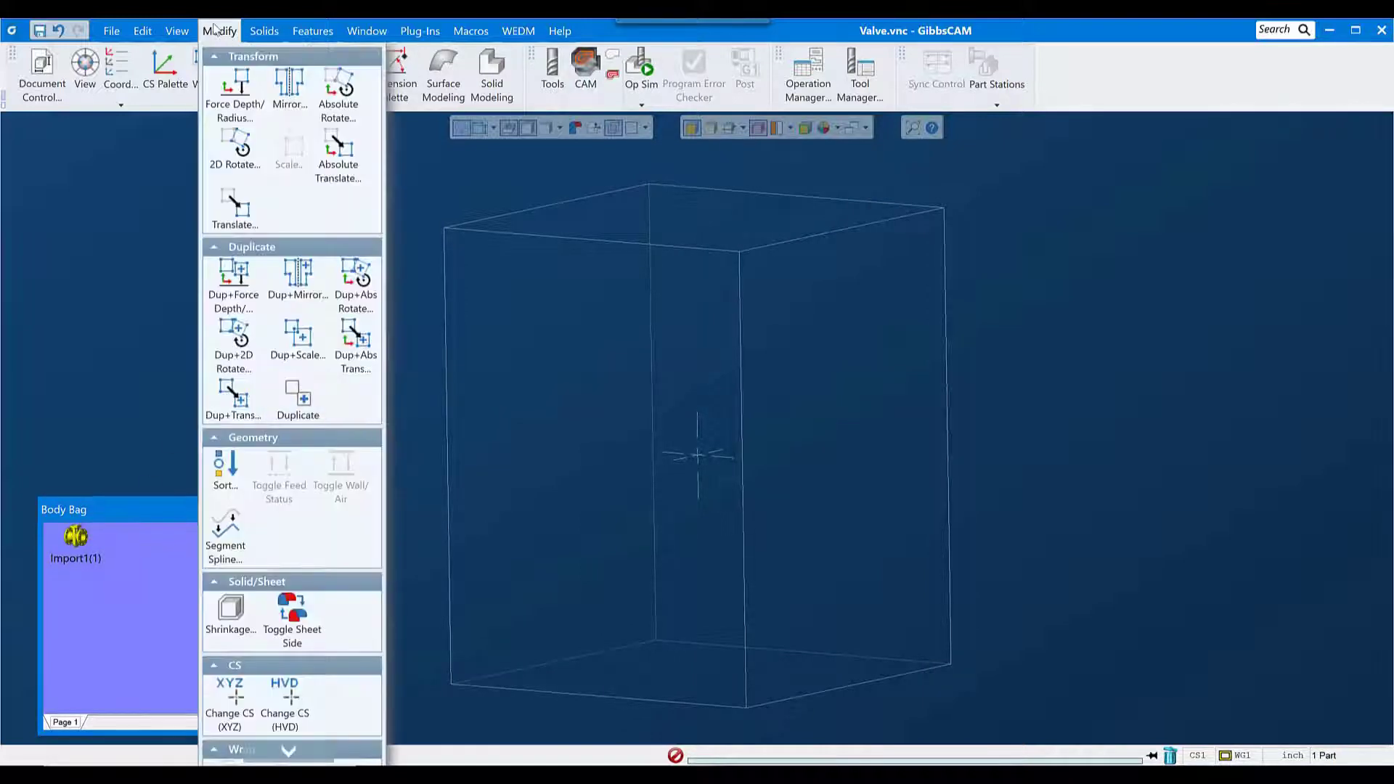
pyautogui.click(312, 423)
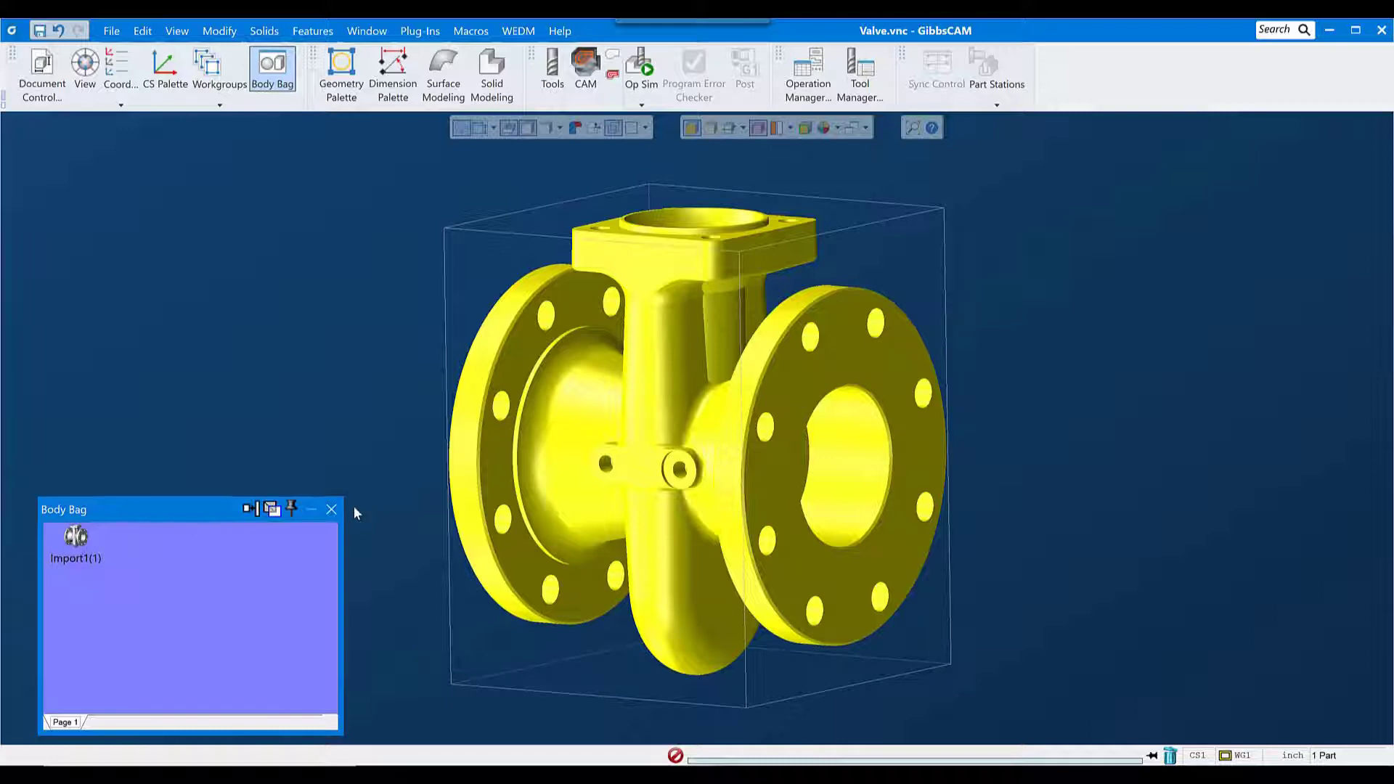
pyautogui.click(332, 510)
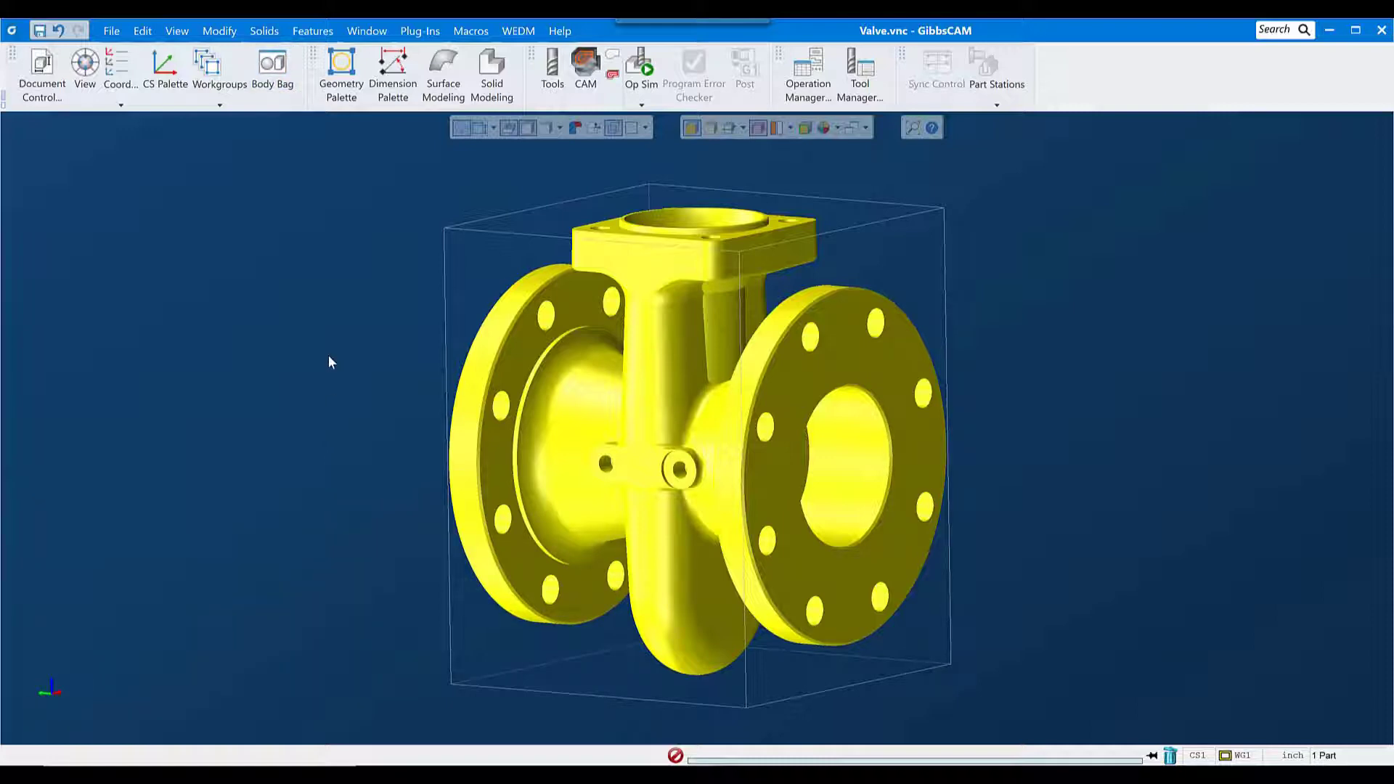
pyautogui.click(904, 234)
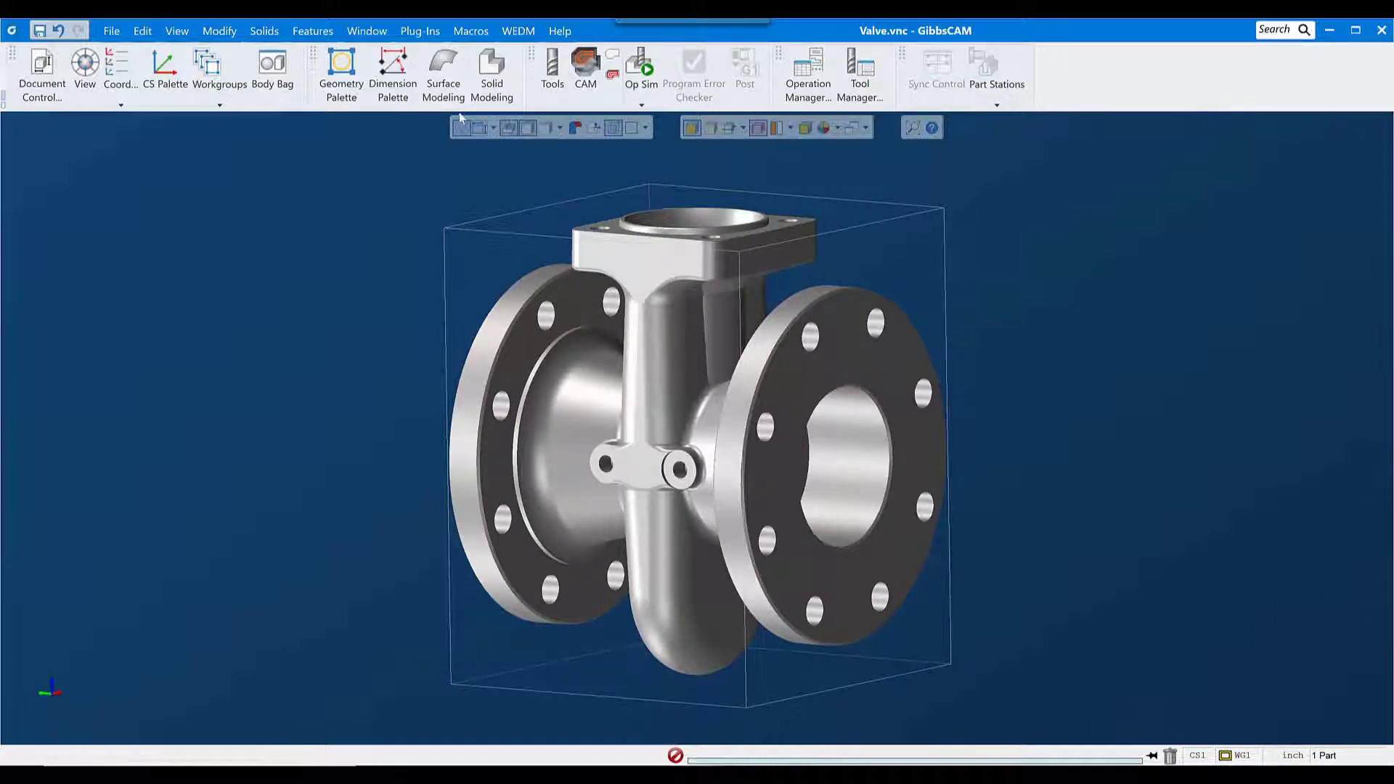
# Step: Remove one bolt hole from the near flange with Unstitch Solid, using the edge loops at both ends of the hole
pyautogui.click(492, 73)
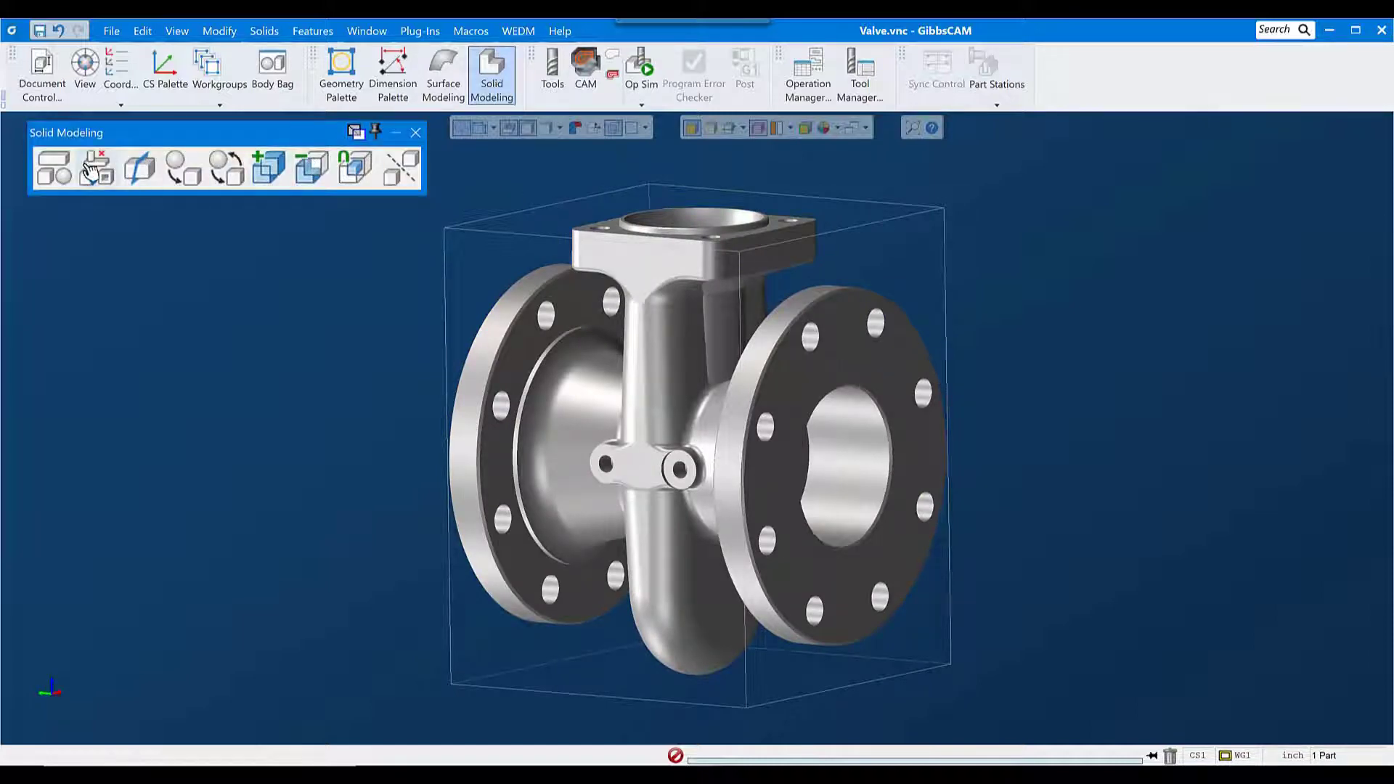
pyautogui.click(90, 172)
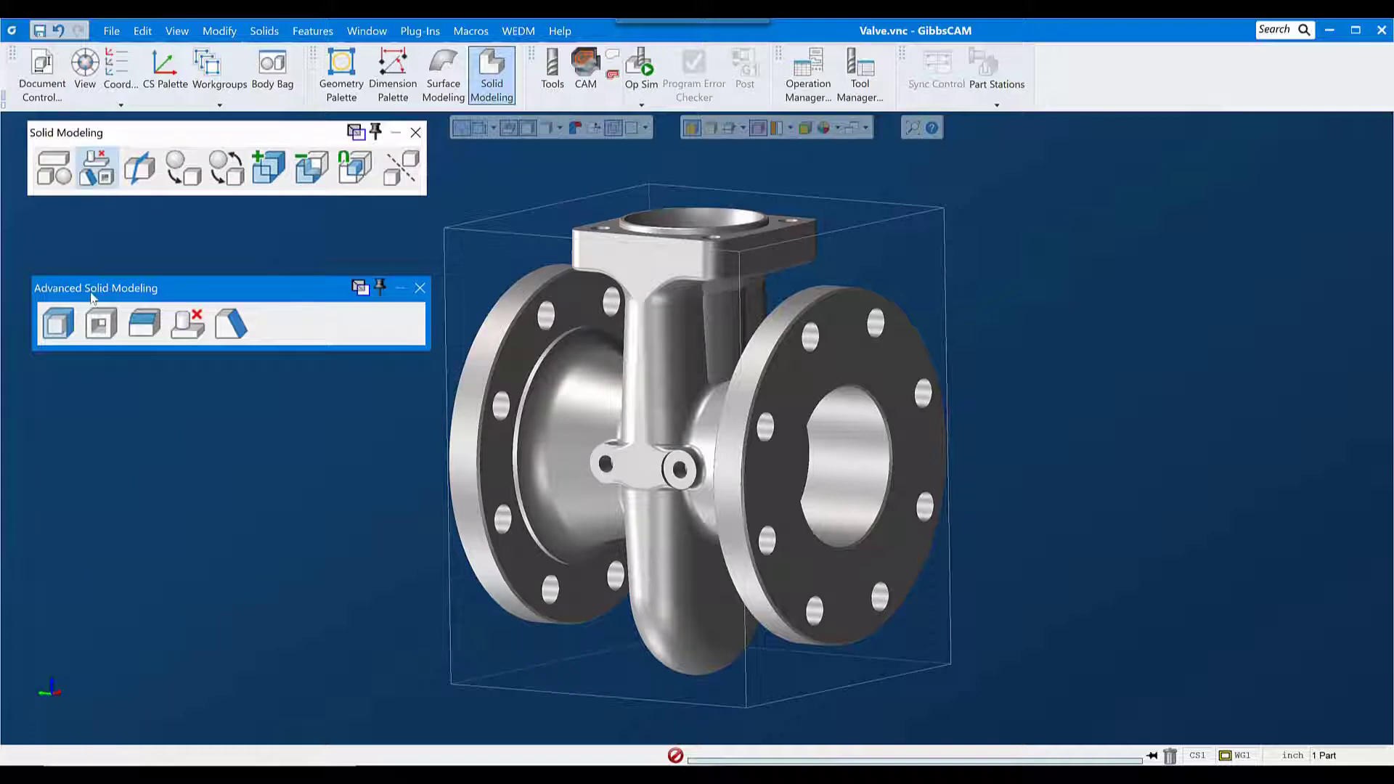
pyautogui.click(202, 331)
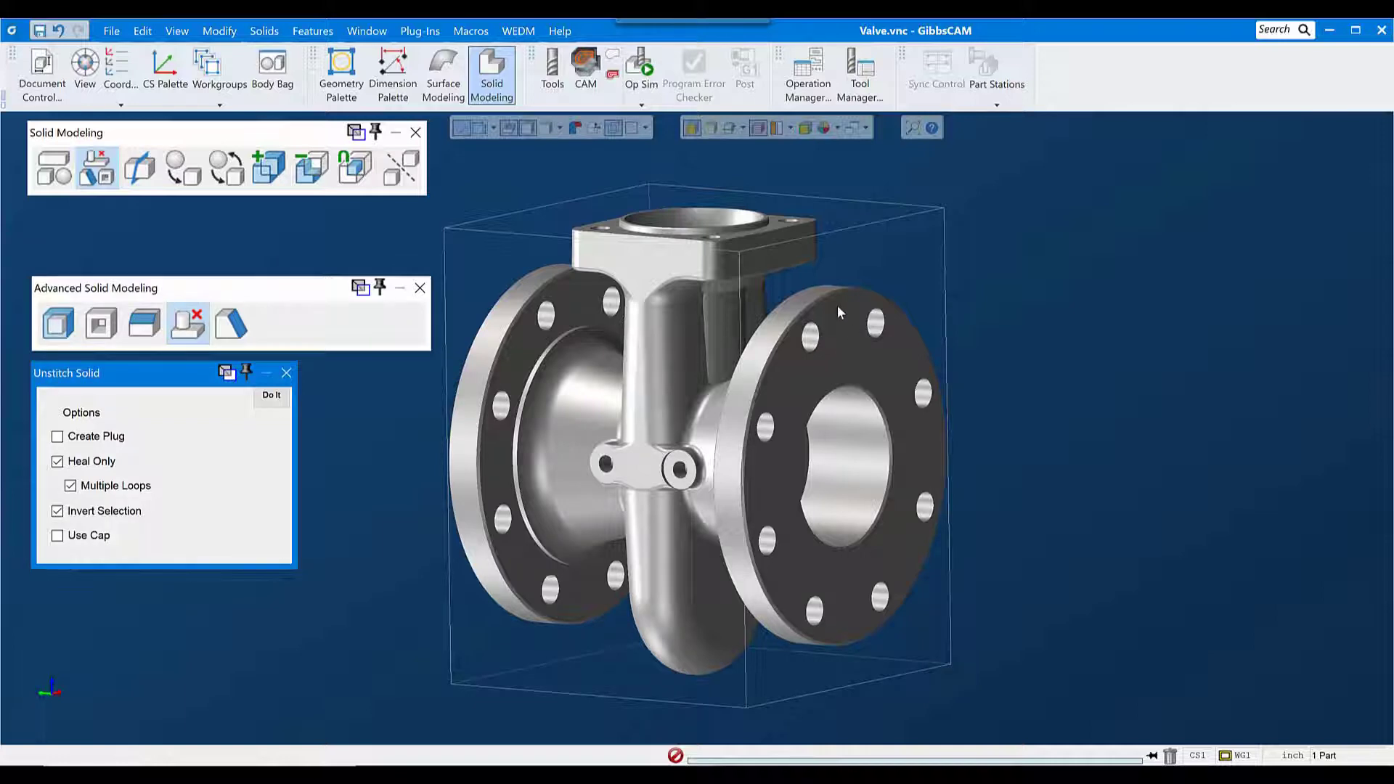
pyautogui.click(761, 281)
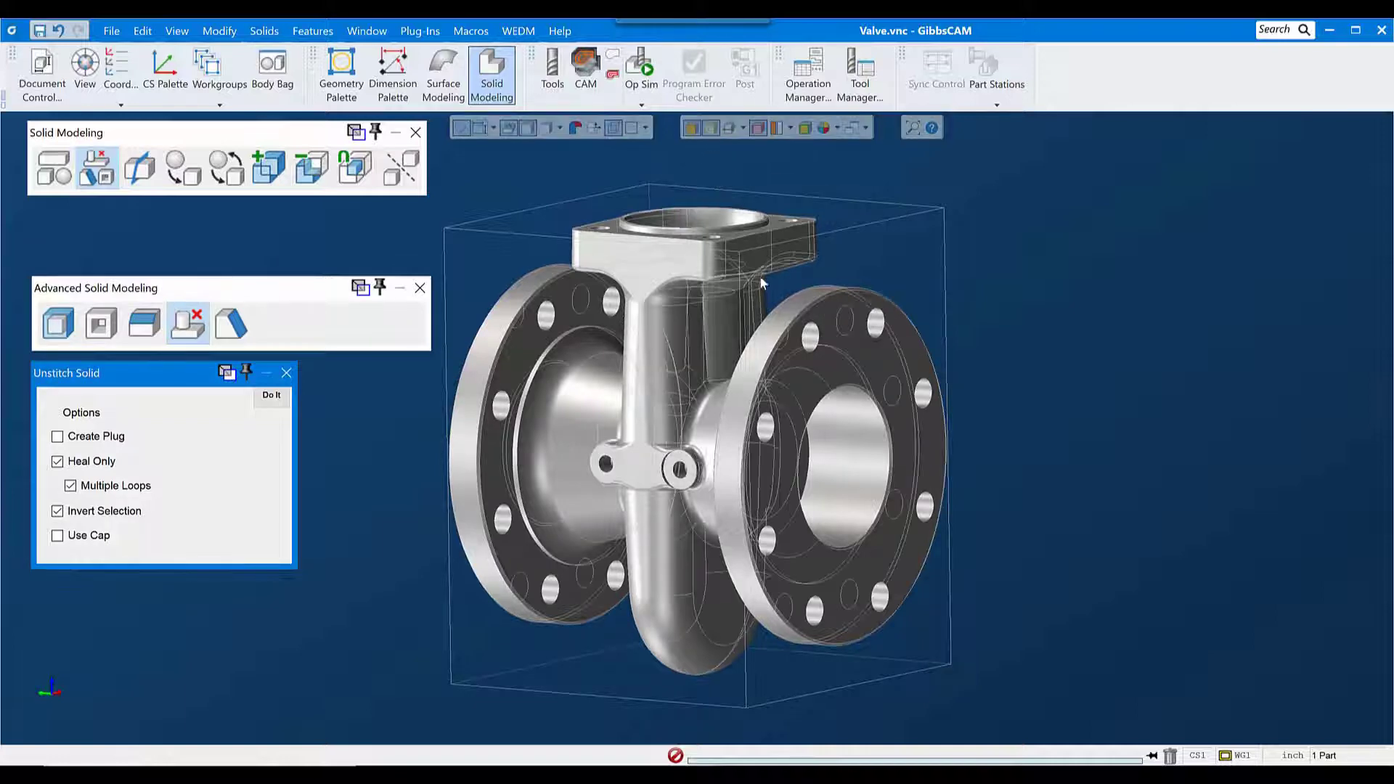
pyautogui.scroll(5, 799, 359)
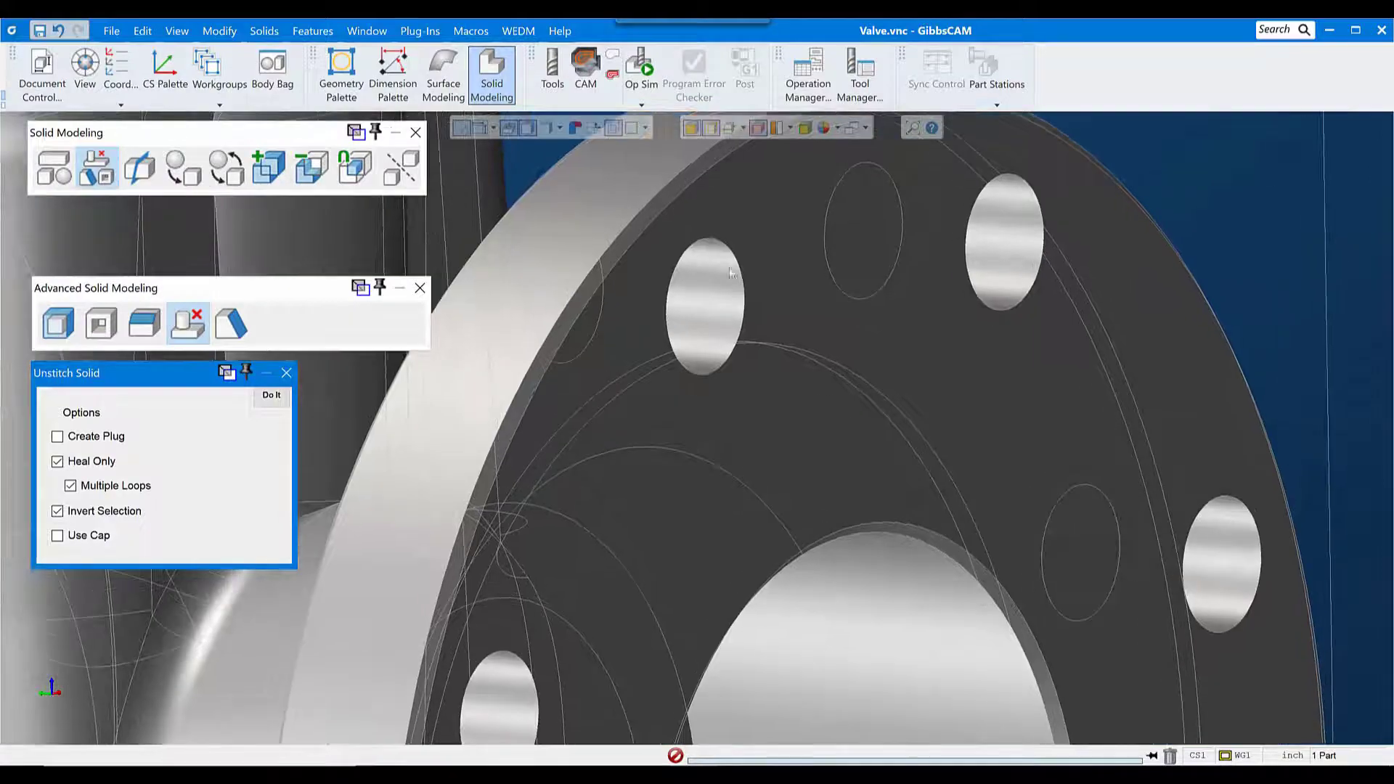
pyautogui.click(729, 256)
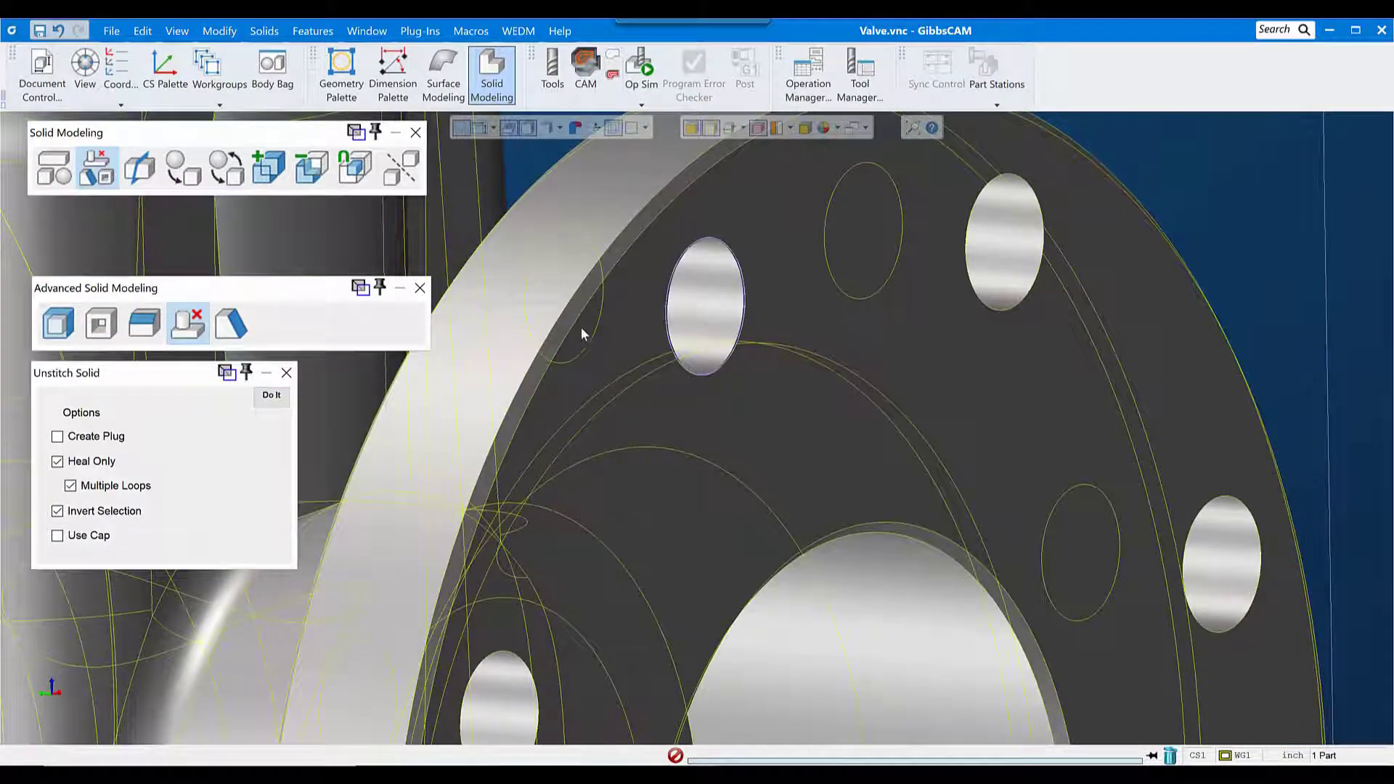
pyautogui.click(561, 231)
pyautogui.moveTo(581, 482); pyautogui.dragTo(726, 499, button='middle')
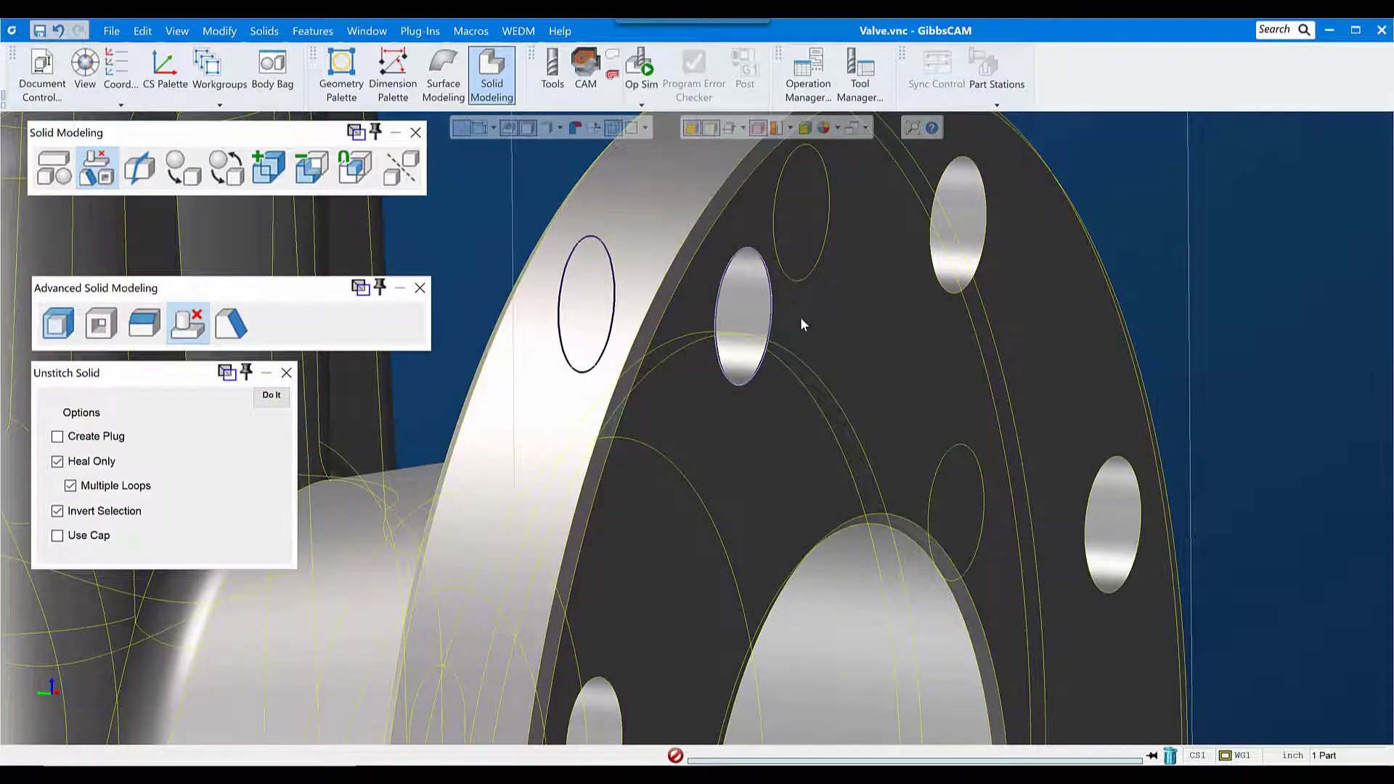
pyautogui.click(271, 397)
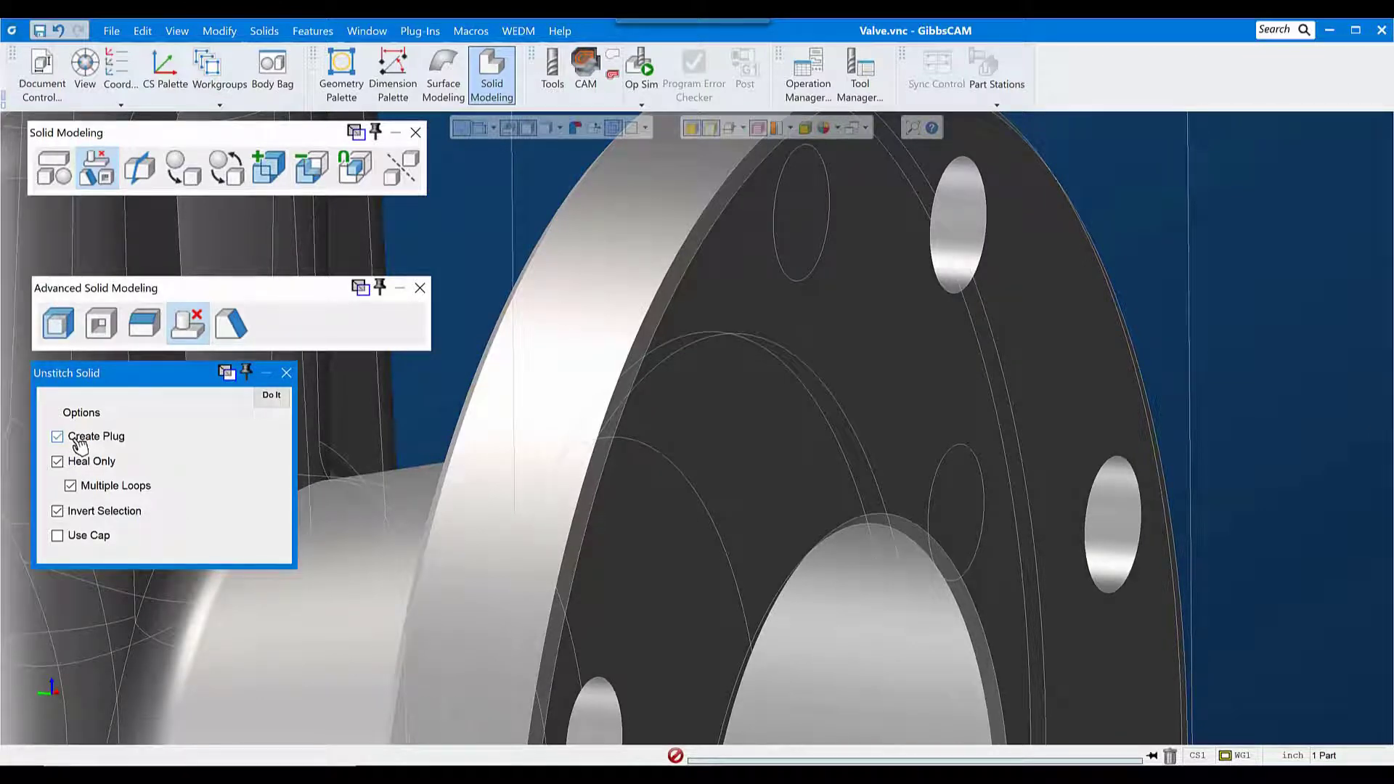
# Step: Unstitch the adjacent flange bolt hole by its front and rear edge loops with Create Plug enabled
pyautogui.click(973, 169)
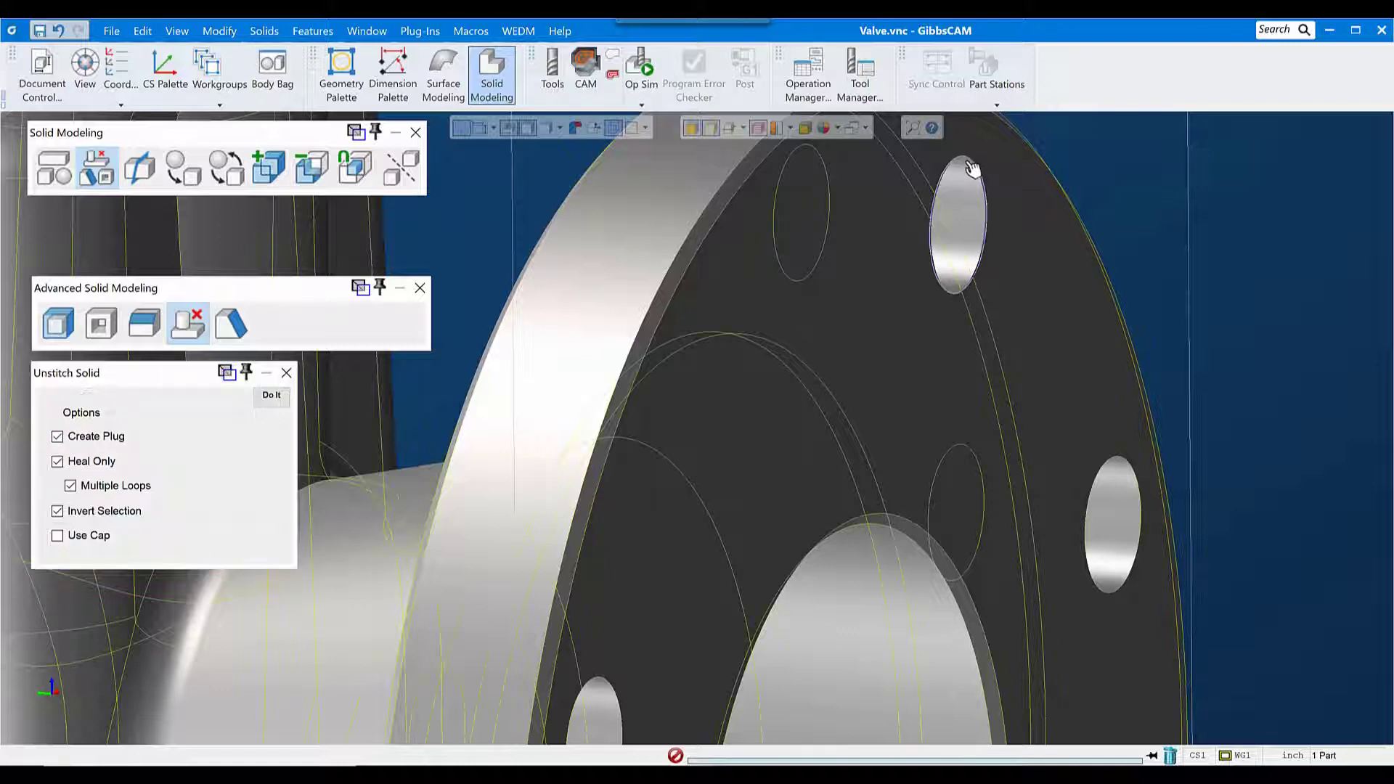
pyautogui.click(789, 195)
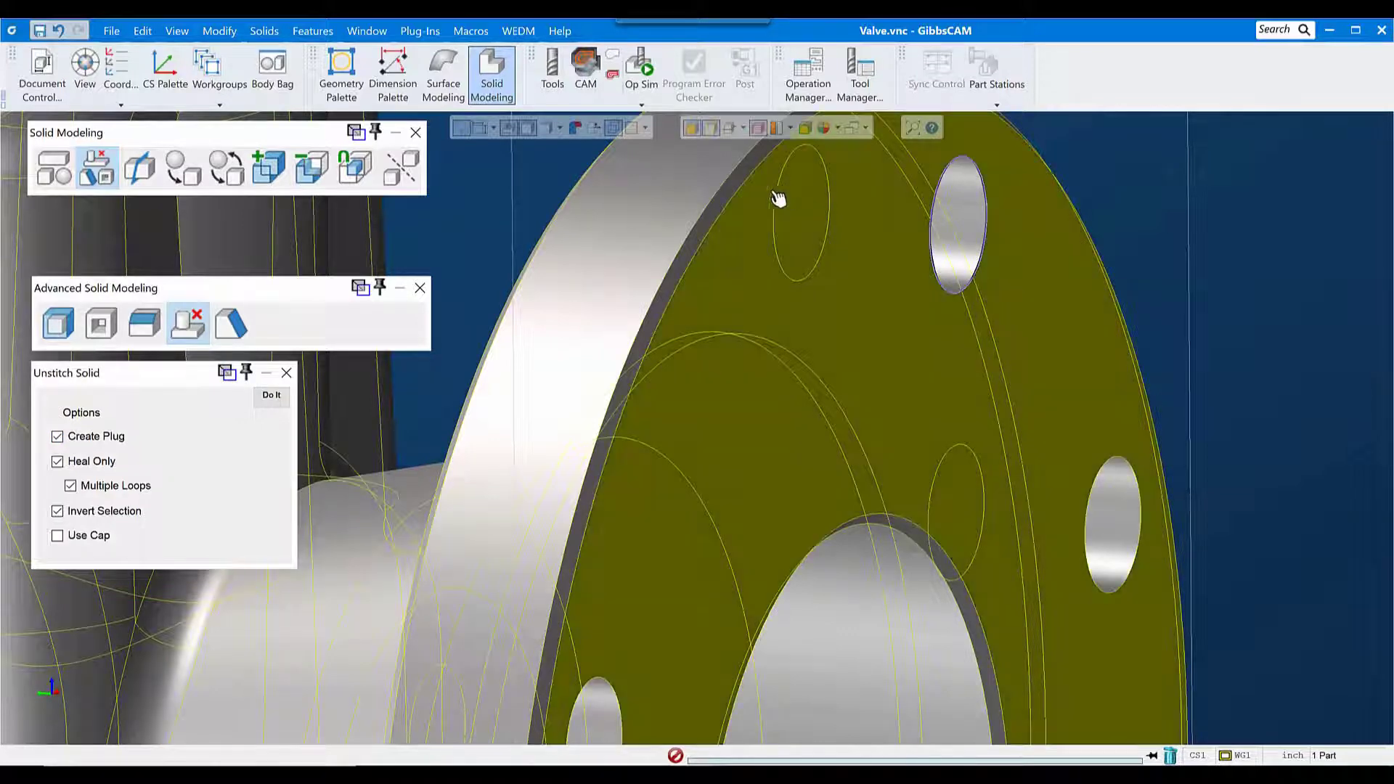
pyautogui.click(802, 209)
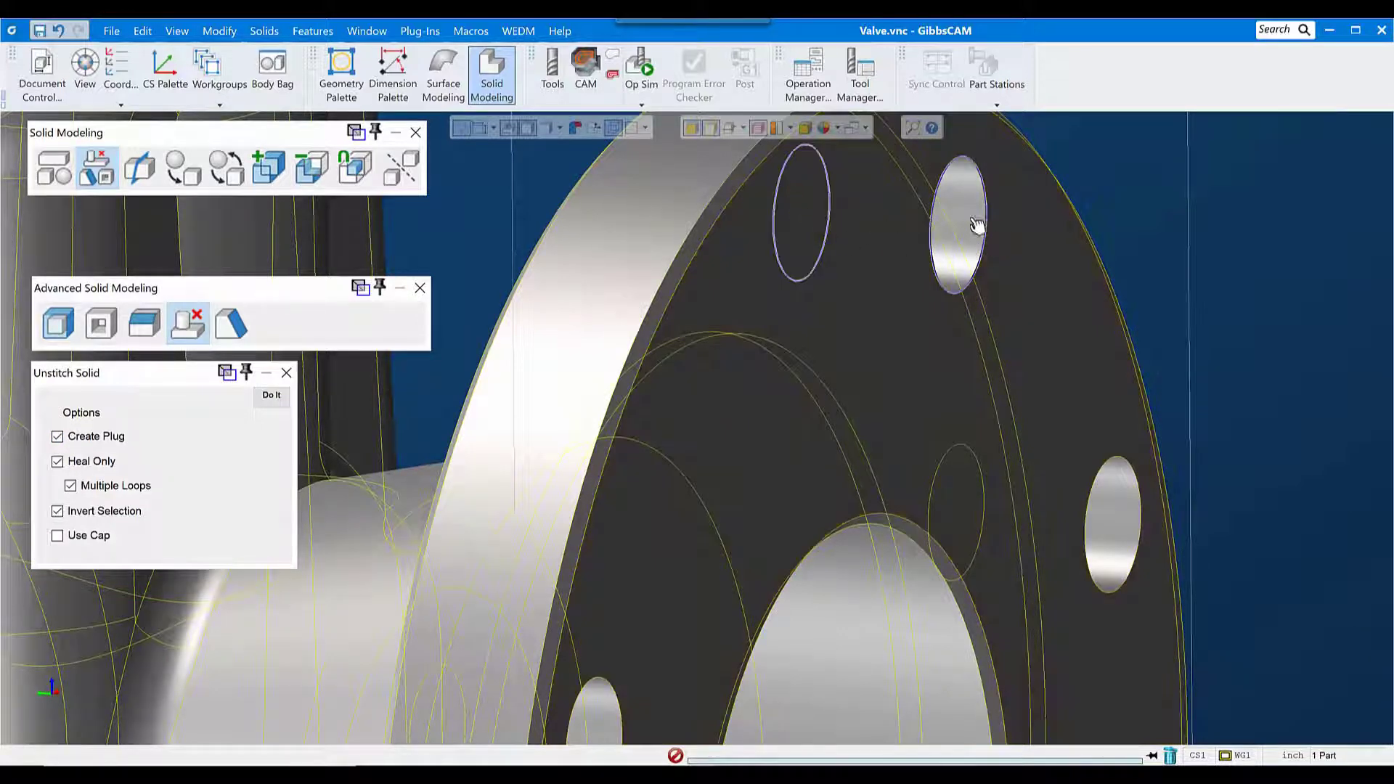
pyautogui.click(271, 395)
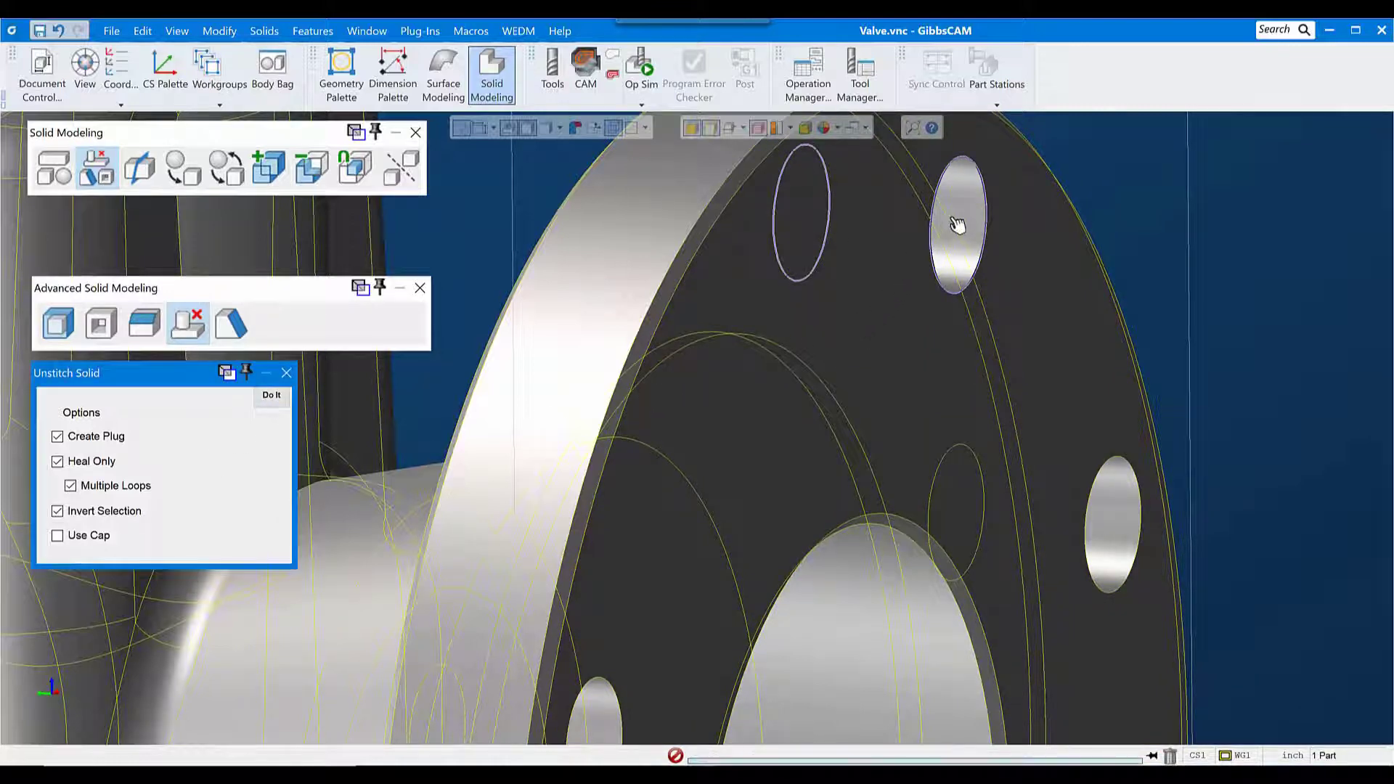
# Step: Store the extracted hole plug in the Body Bag and turn off Create Plug for Unstitch Solid
pyautogui.click(969, 199)
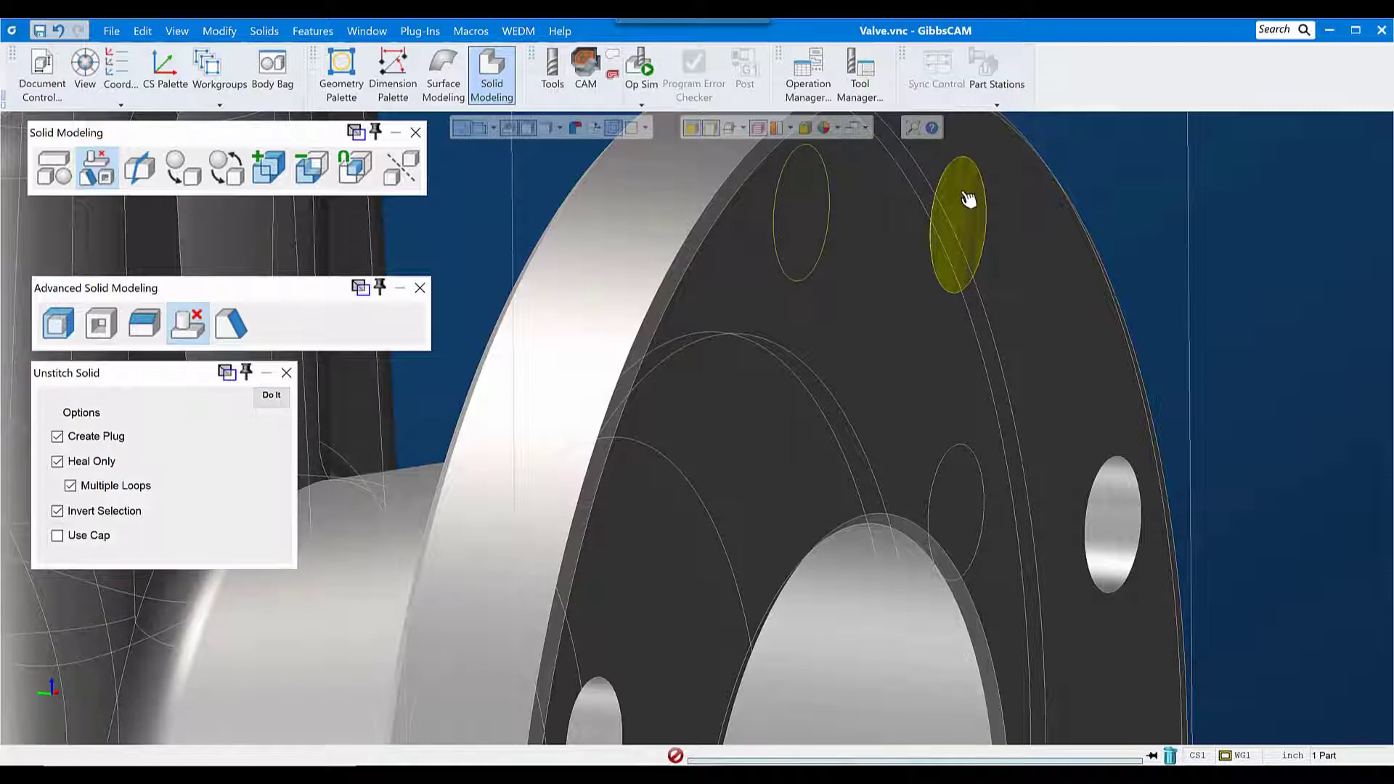
pyautogui.doubleClick(968, 200)
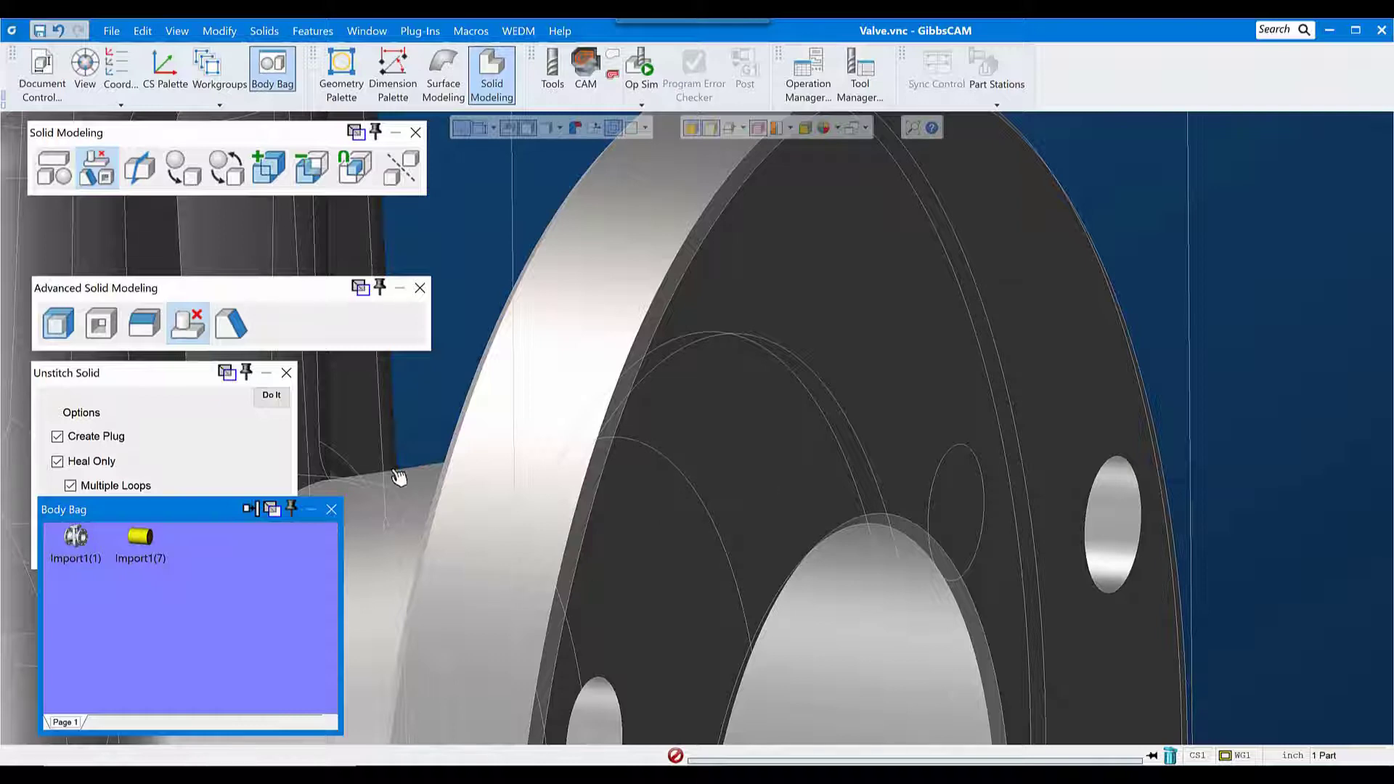
pyautogui.click(429, 431)
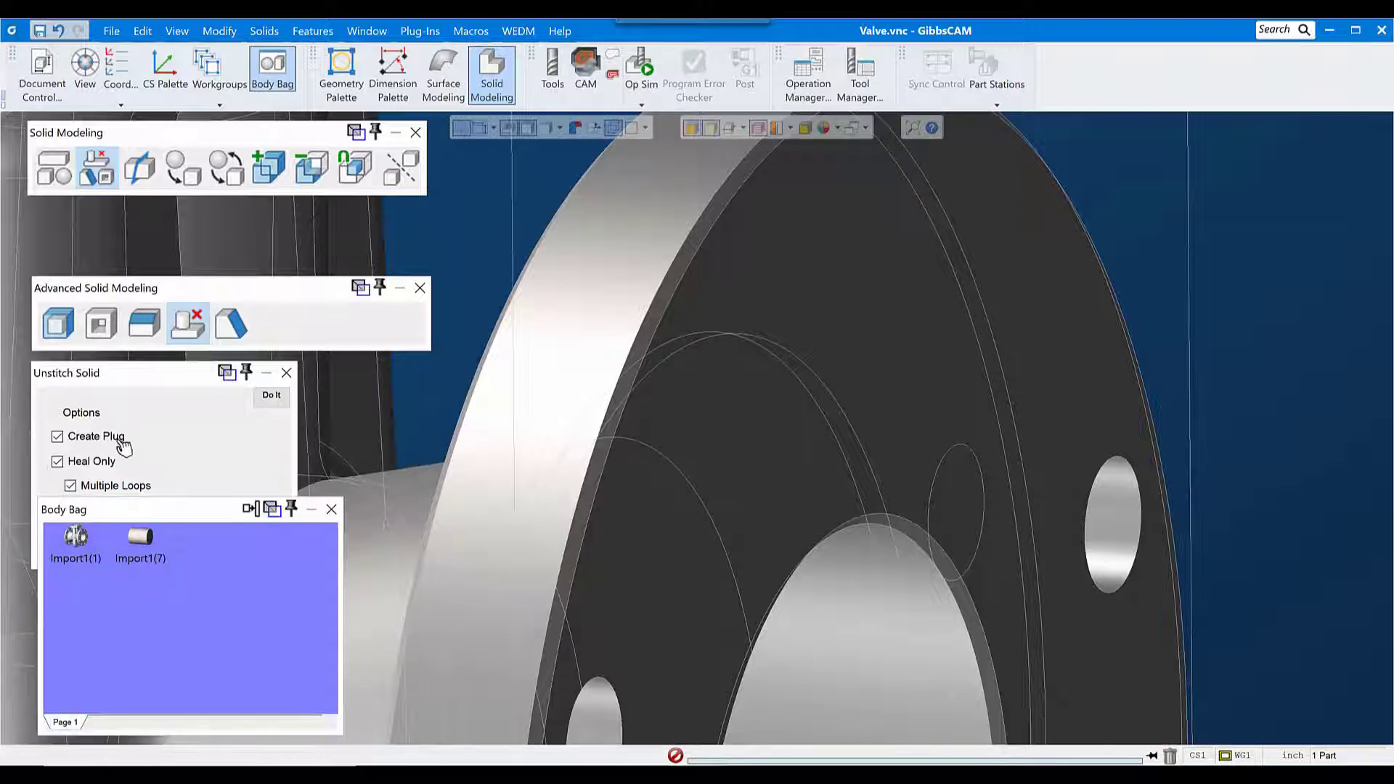
pyautogui.click(82, 438)
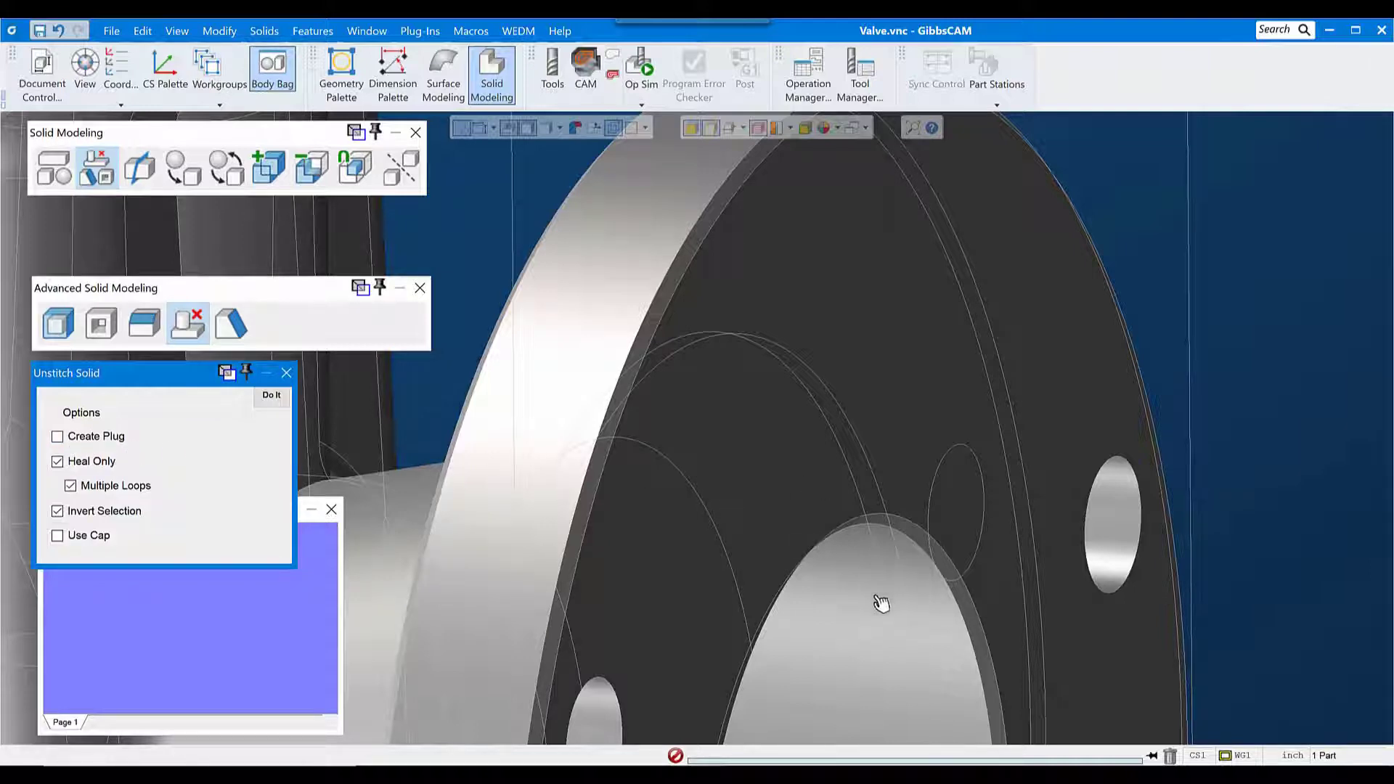
# Step: Try to unstitch two more flange bolt holes in a single operation, using the front and rear edge loops of each
pyautogui.moveTo(875, 597); pyautogui.dragTo(842, 457, button='middle')
pyautogui.click(1076, 331)
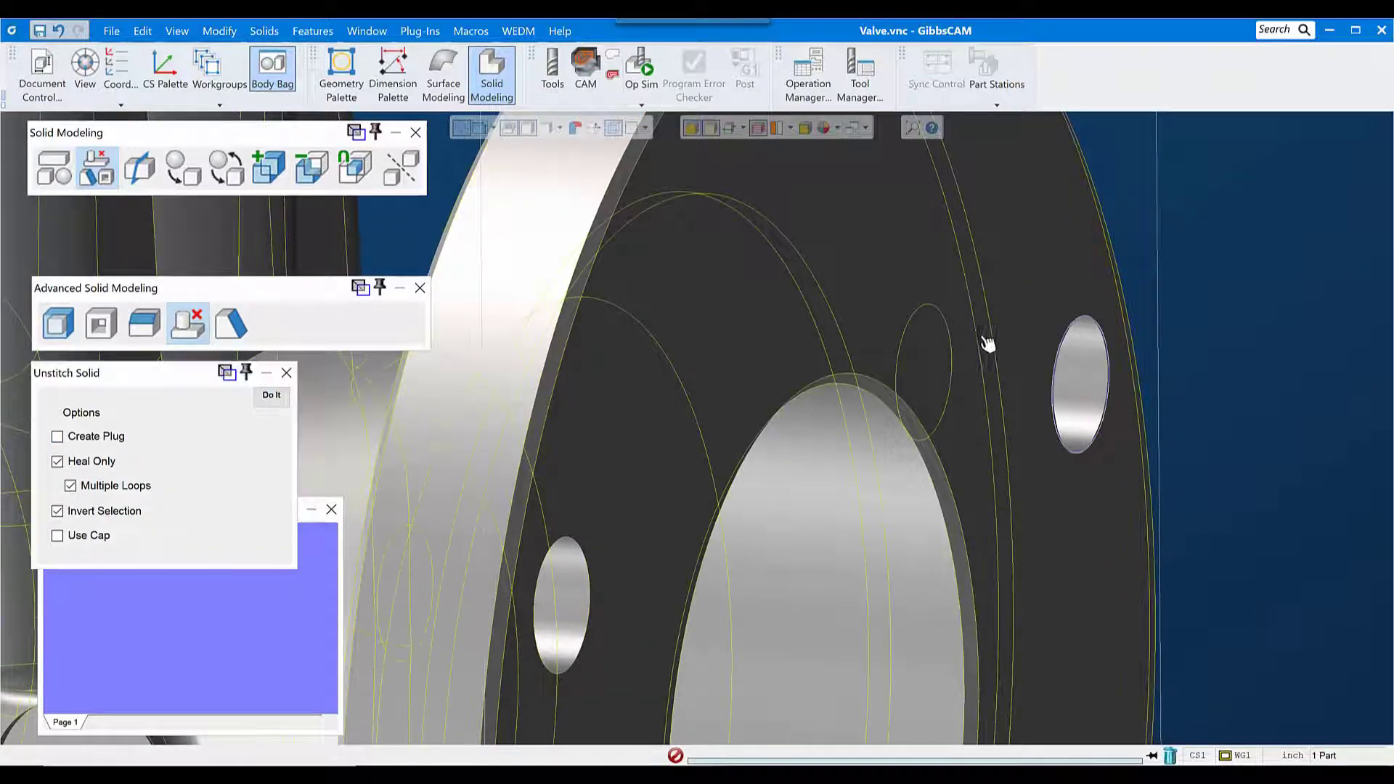
pyautogui.moveTo(999, 464); pyautogui.dragTo(939, 209, button='middle')
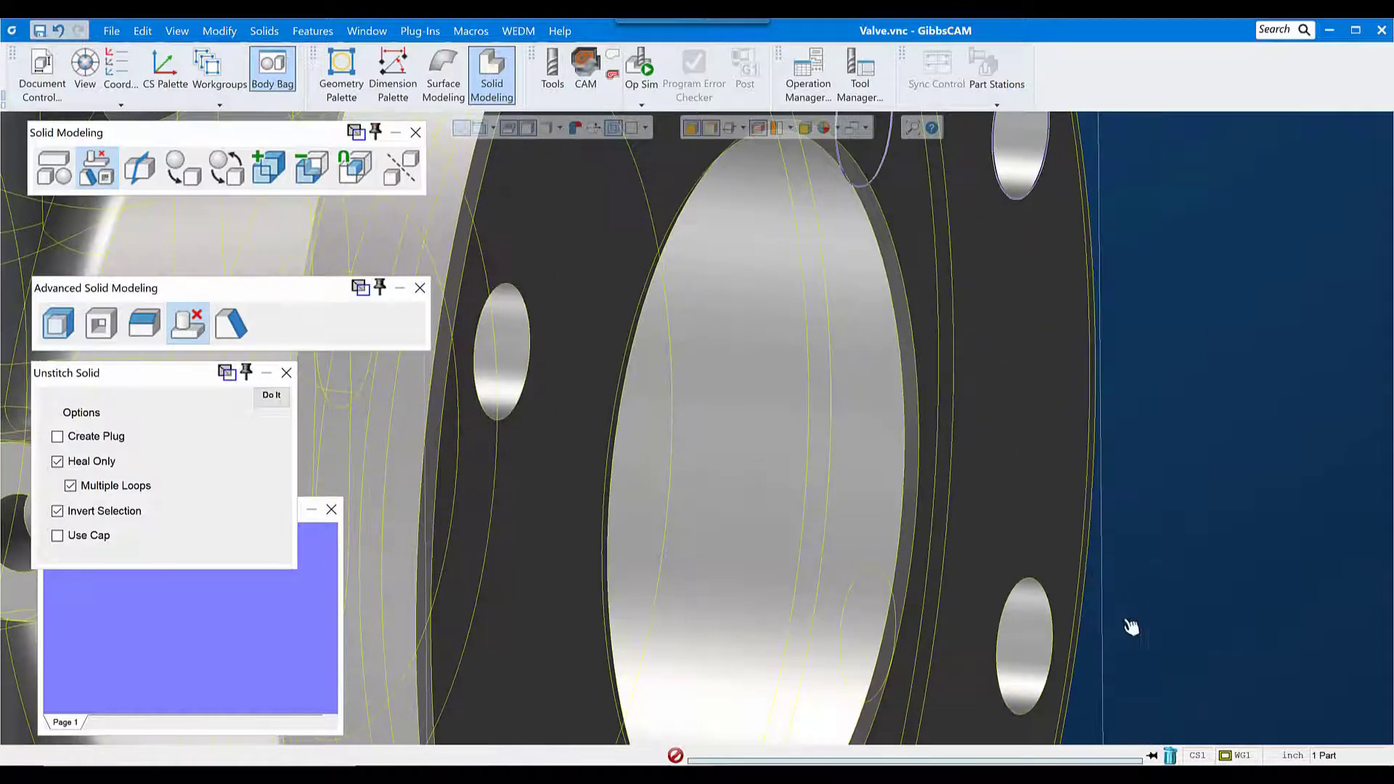
pyautogui.click(1014, 586)
pyautogui.click(867, 587)
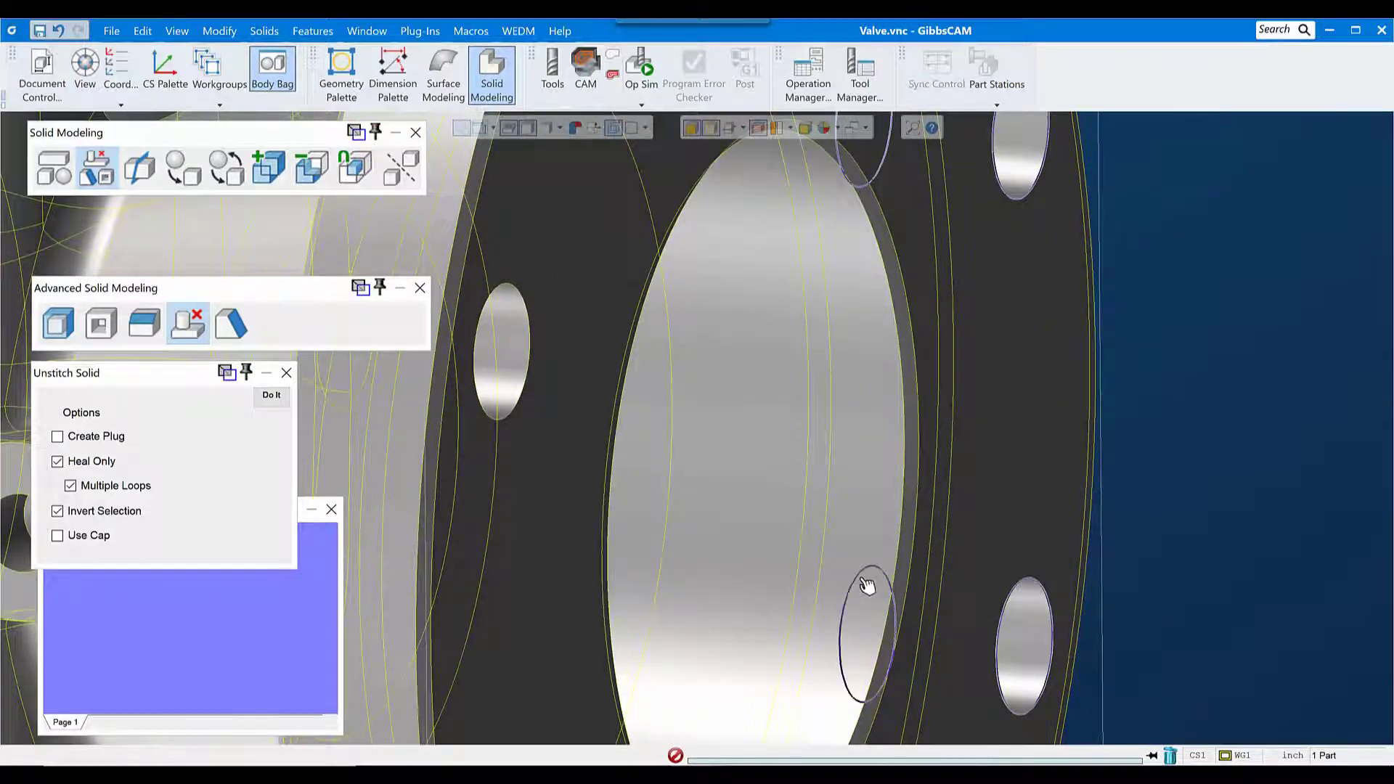
pyautogui.click(271, 397)
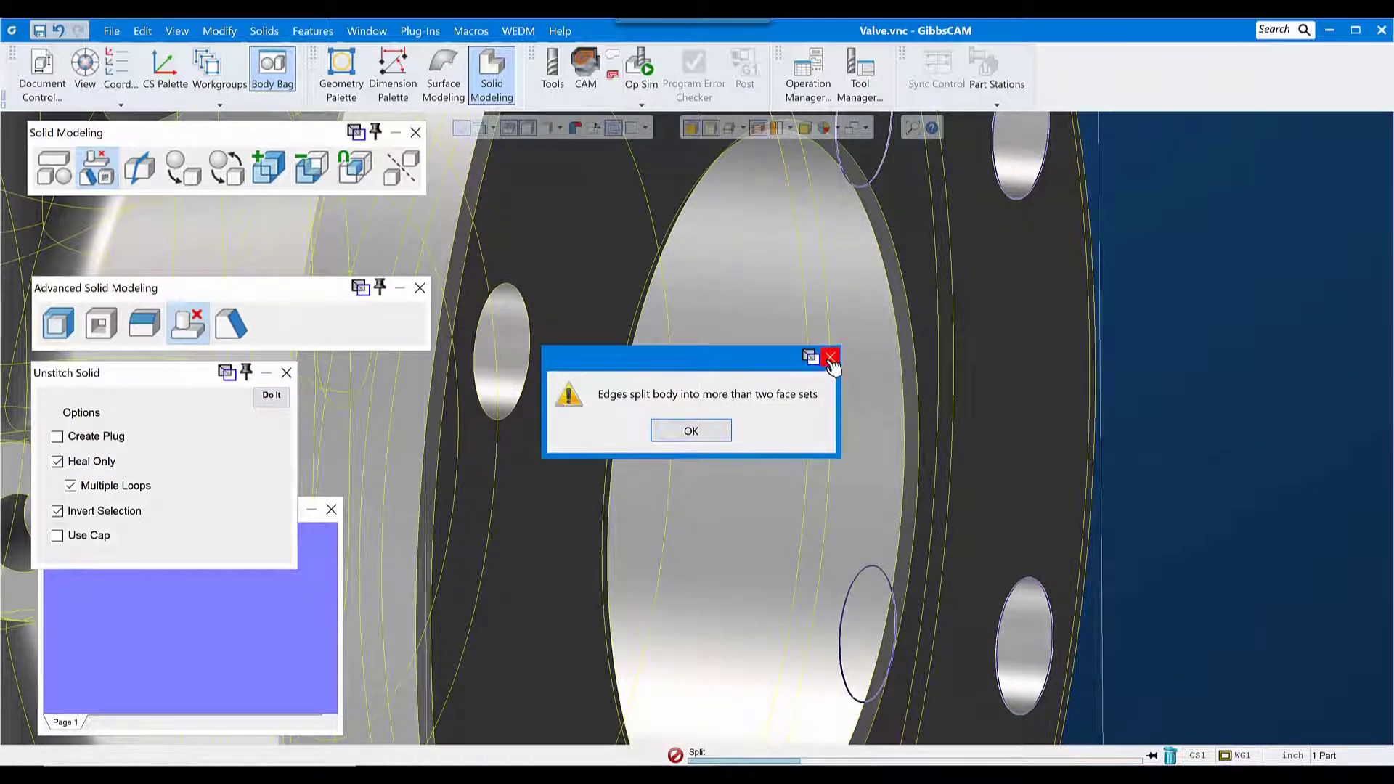
pyautogui.click(831, 358)
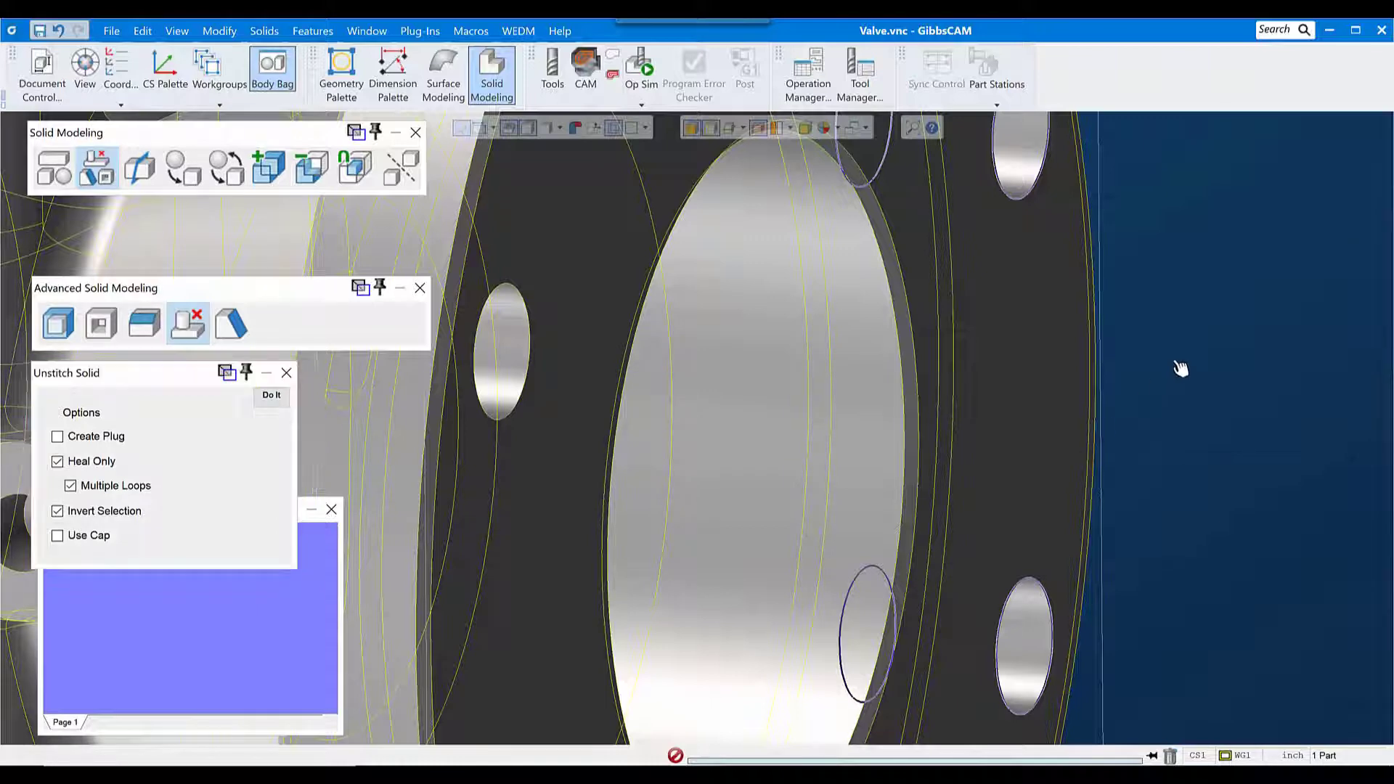
pyautogui.scroll(-2, 1168, 459)
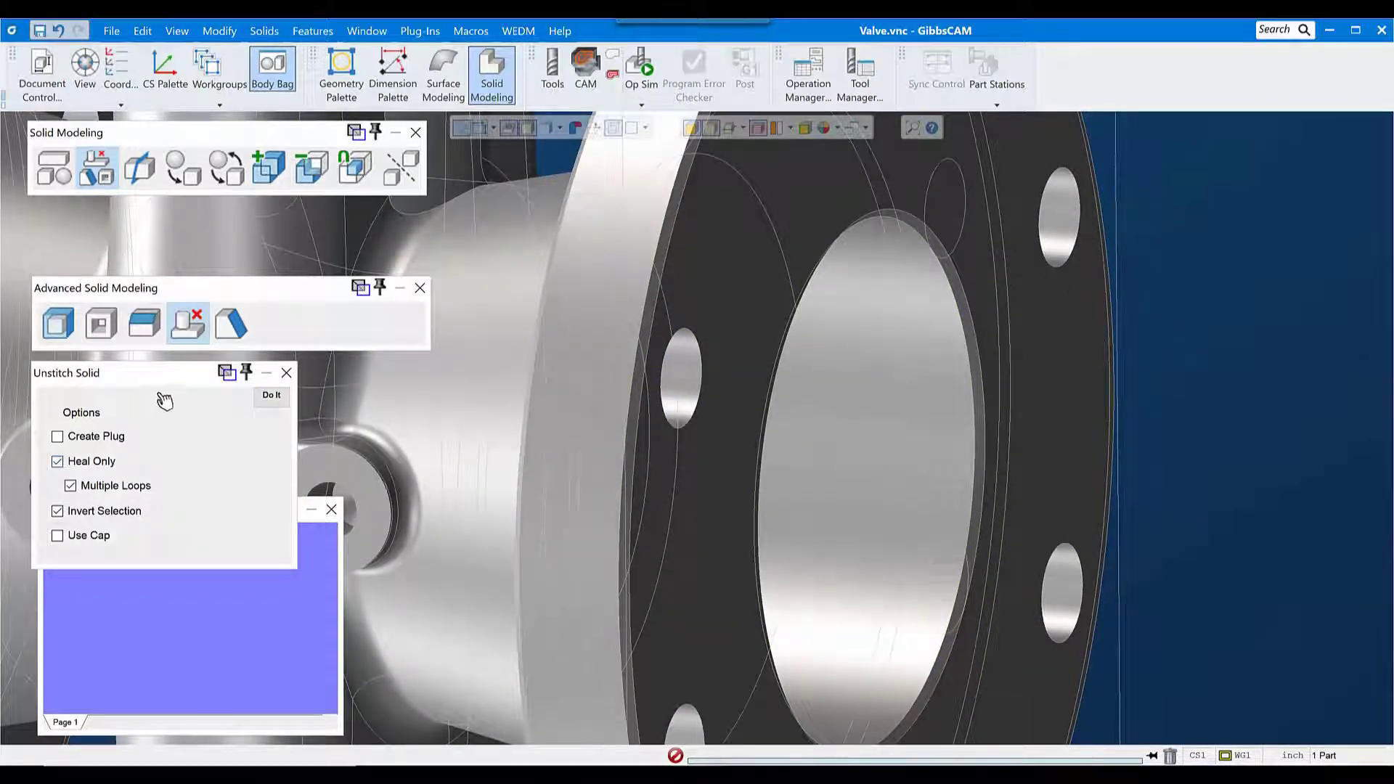
# Step: Turn off edge selection and unstitch a single flange bolt hole by its inner wall face
pyautogui.click(286, 375)
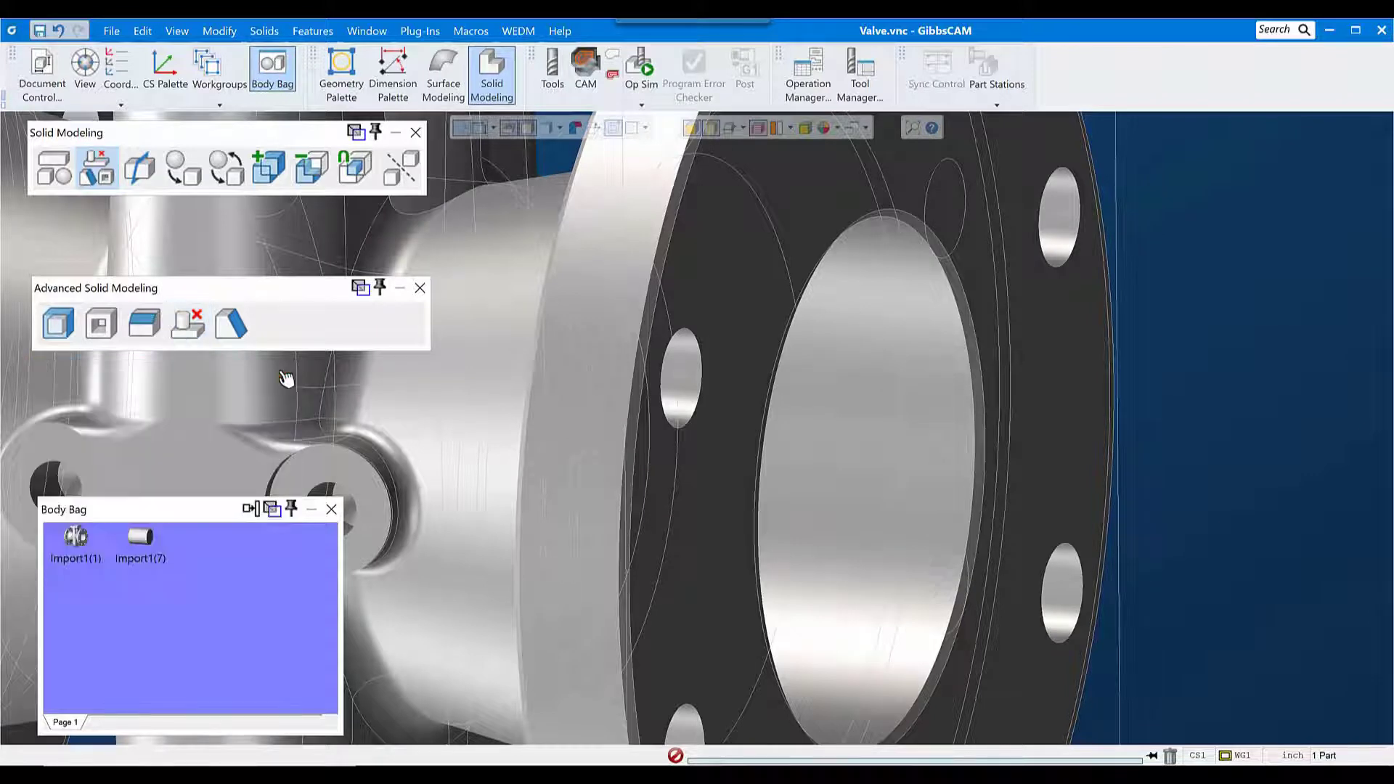
pyautogui.click(710, 127)
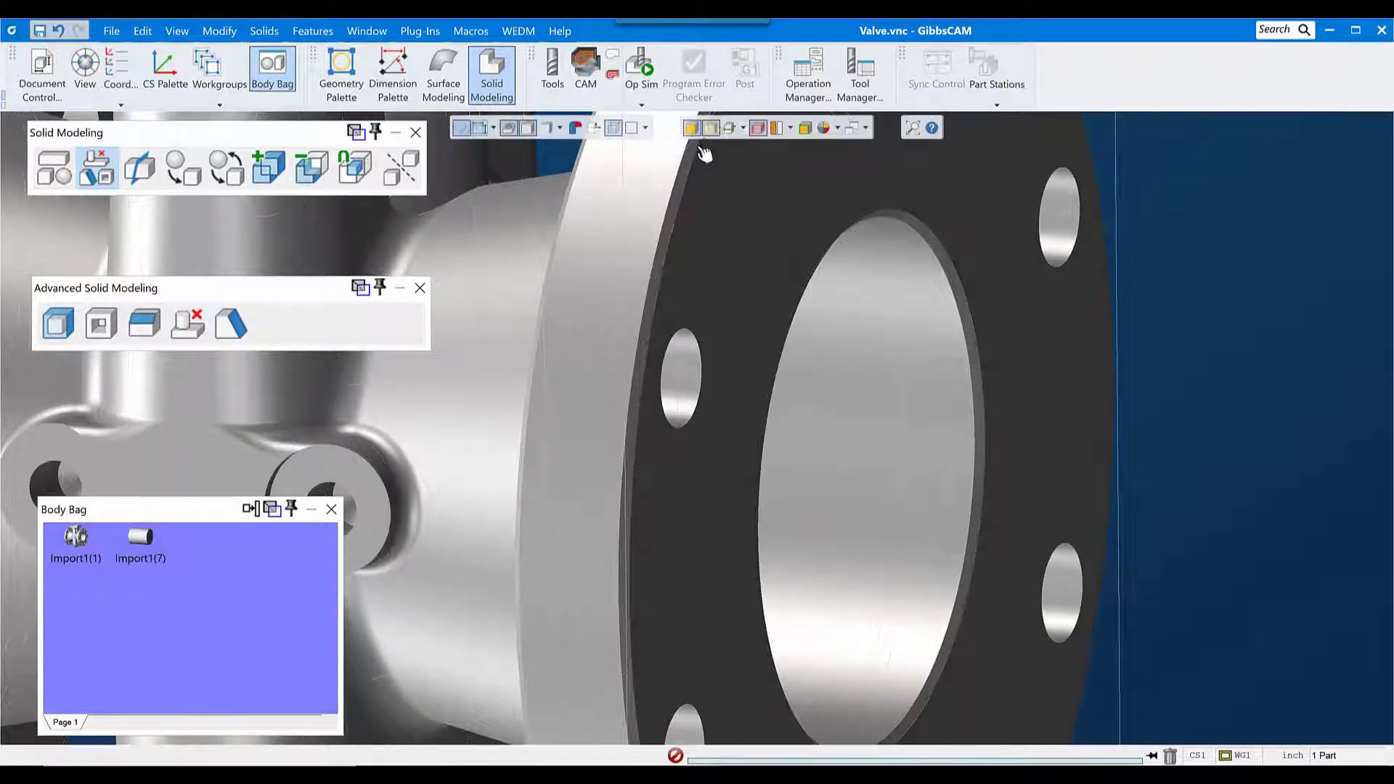
pyautogui.click(679, 379)
pyautogui.scroll(-1, 710, 493)
pyautogui.moveTo(591, 581); pyautogui.dragTo(339, 600, button='middle')
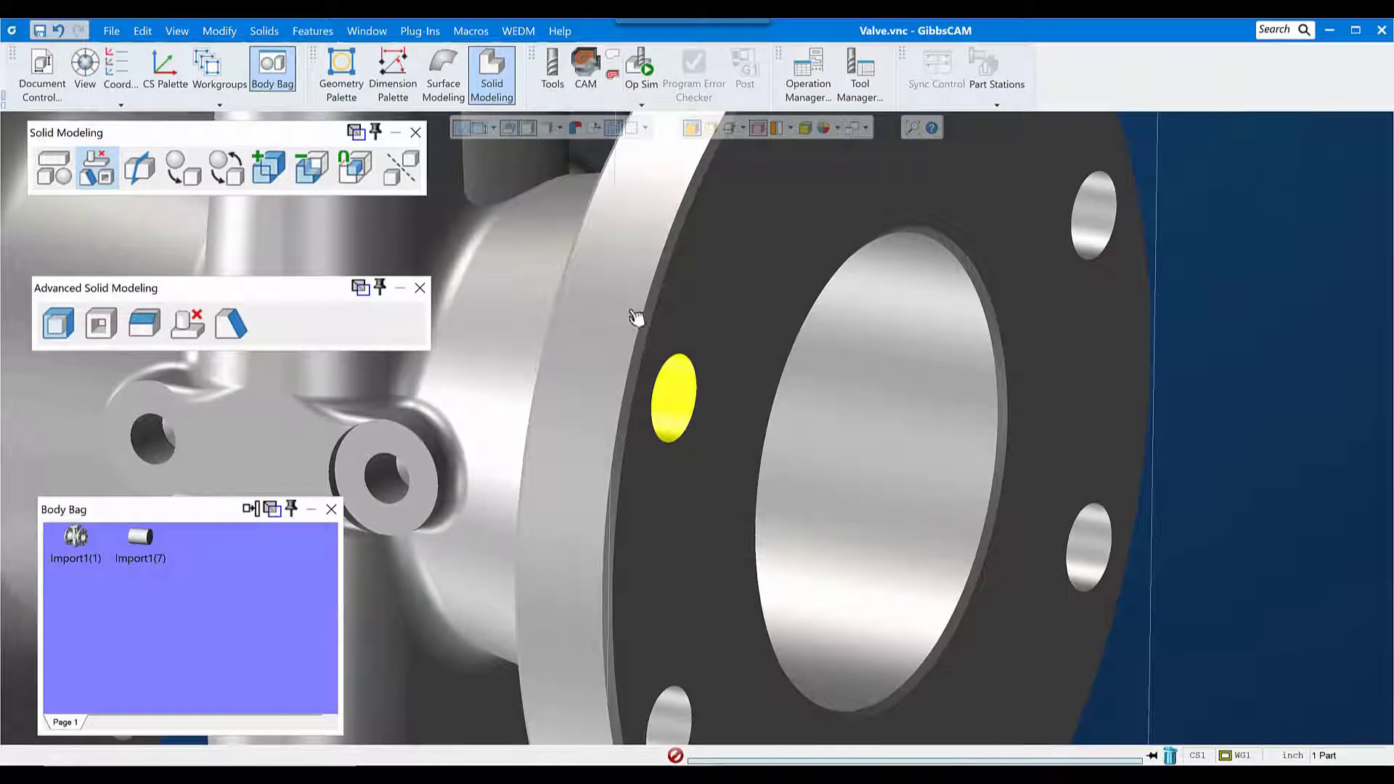
pyautogui.click(197, 336)
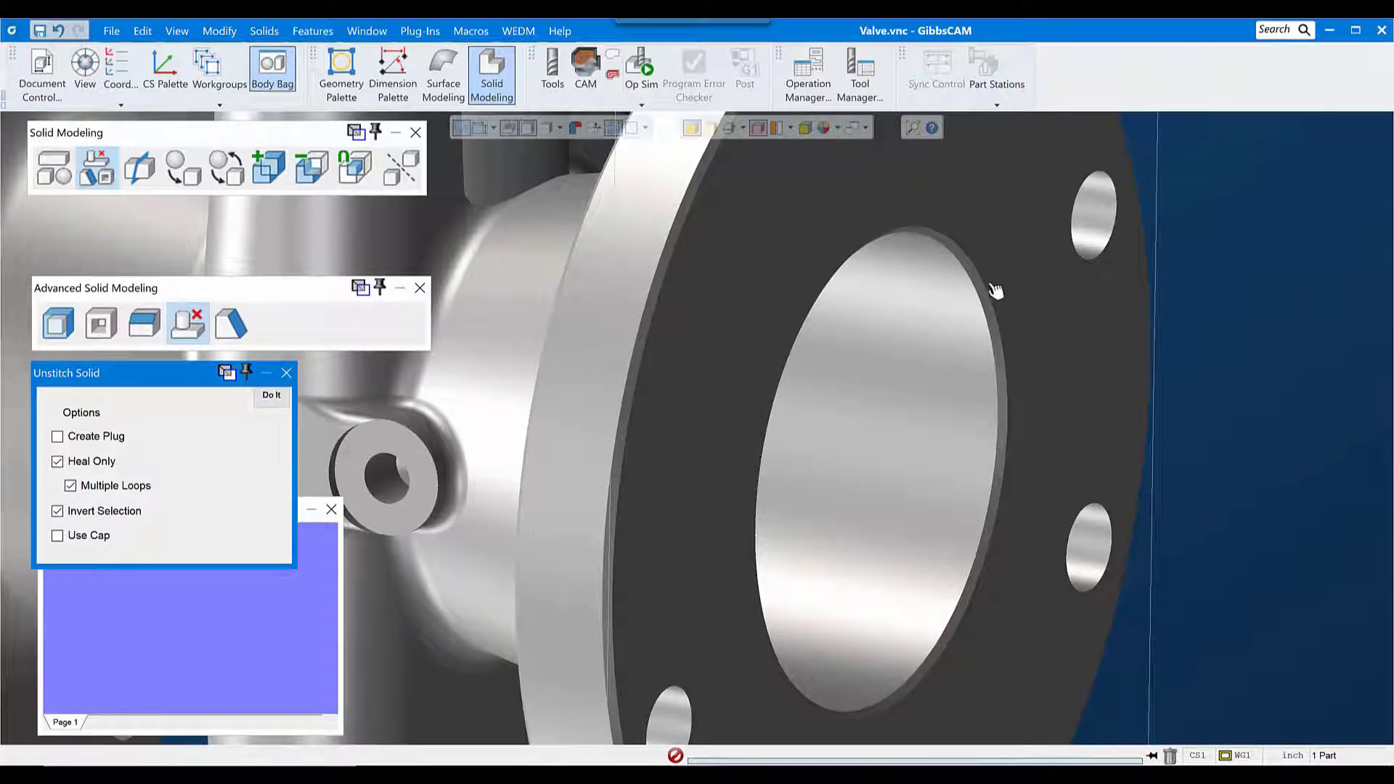
# Step: Select the wall faces of the five remaining bolt holes on the near flange for Unstitch Solid
pyautogui.scroll(-1, 994, 287)
pyautogui.click(1082, 233)
pyautogui.click(1087, 521)
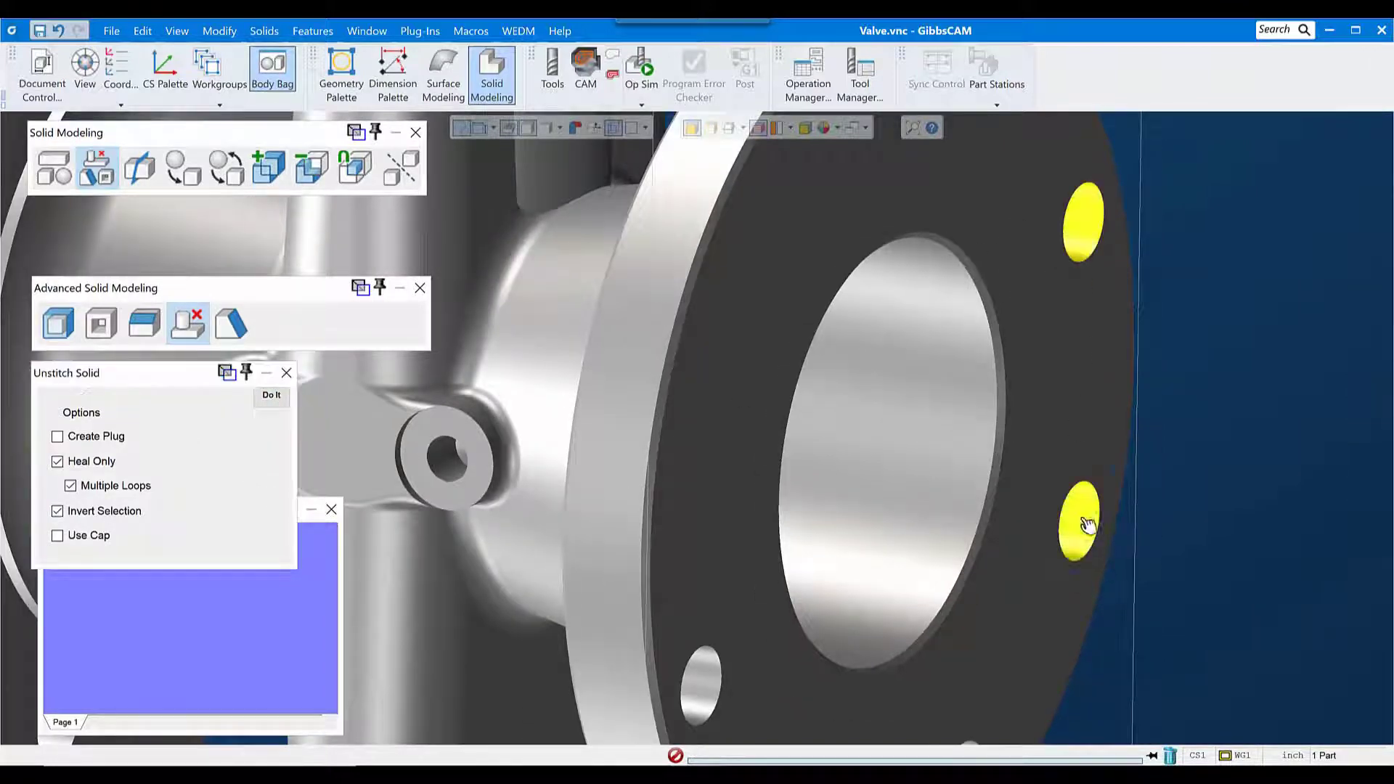
pyautogui.moveTo(1089, 526); pyautogui.dragTo(1141, 285, button='middle')
pyautogui.click(1010, 529)
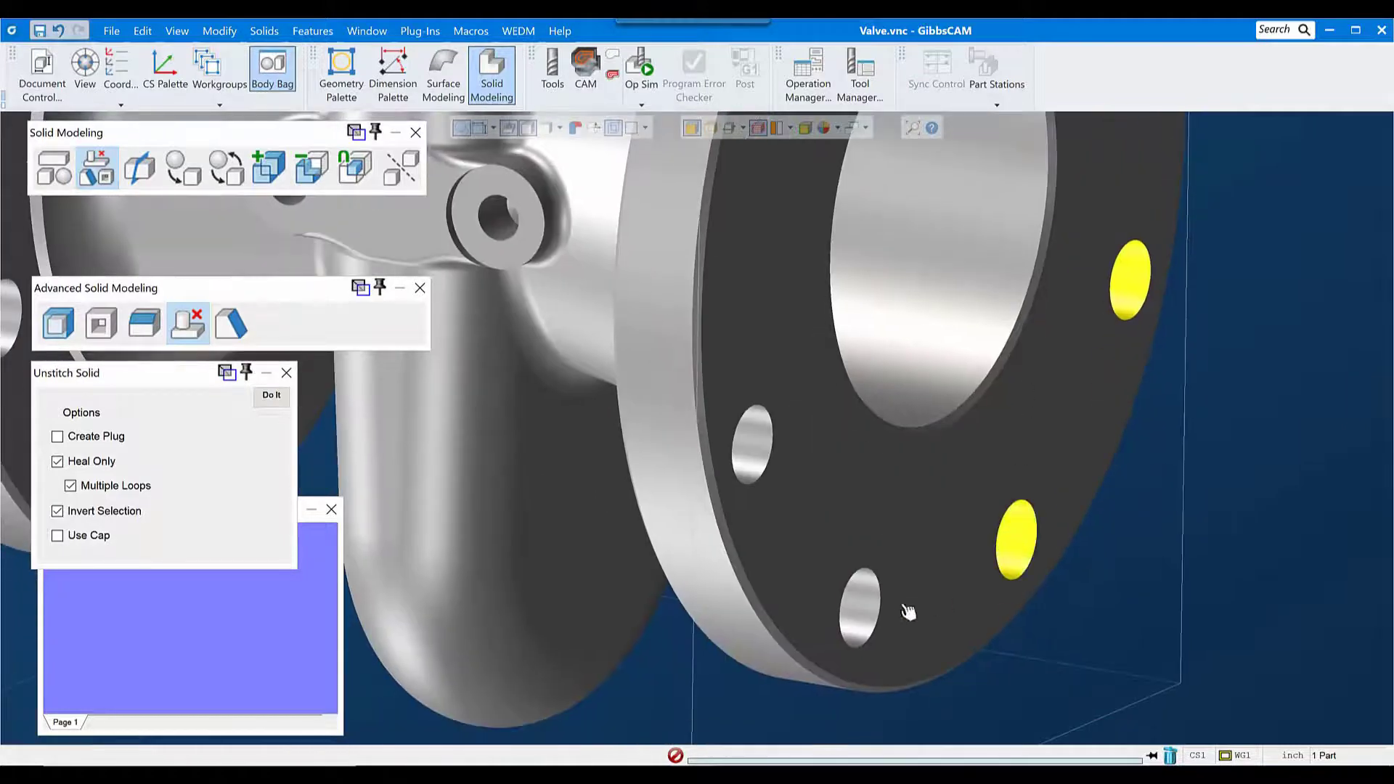
pyautogui.click(865, 615)
pyautogui.scroll(-1, 862, 615)
pyautogui.click(767, 463)
pyautogui.moveTo(723, 475); pyautogui.dragTo(944, 468, button='middle')
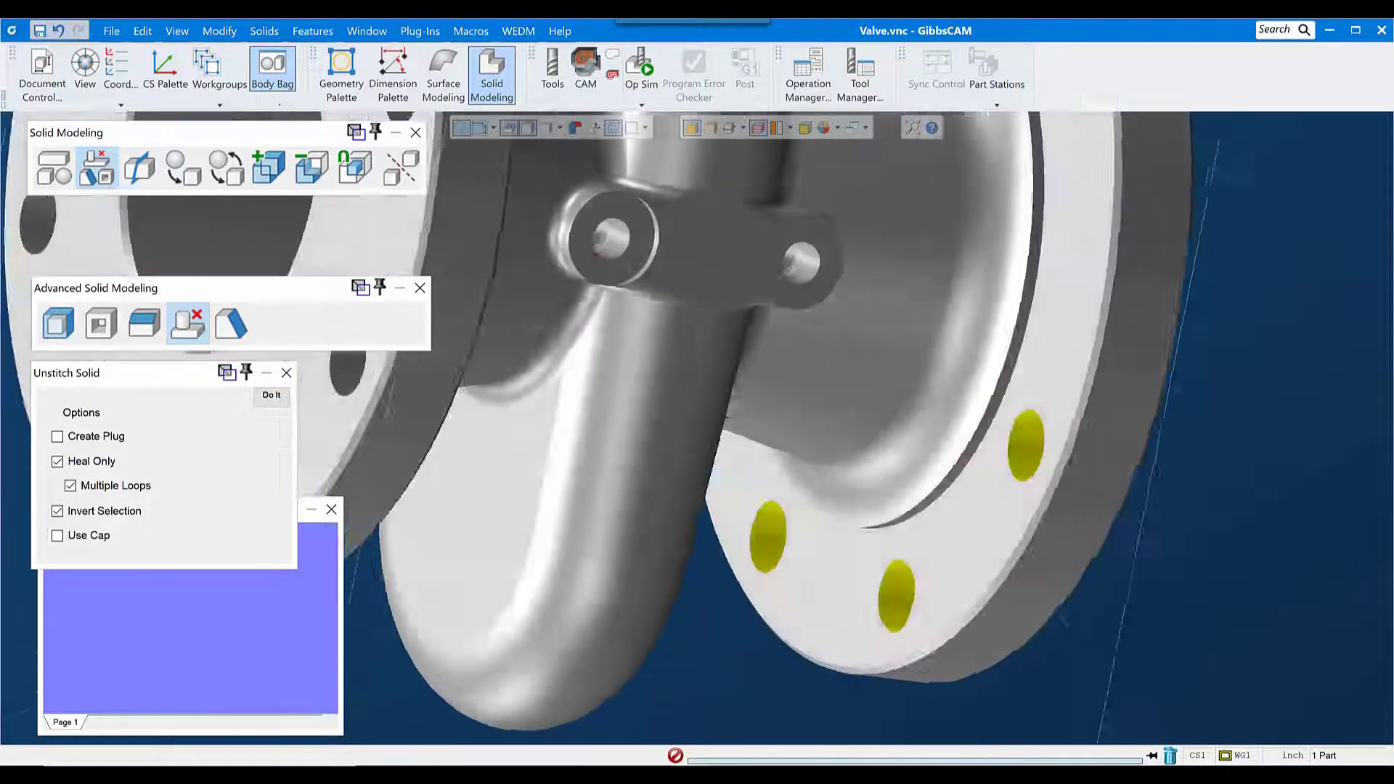
# Step: Add the wall faces of all eight bolt holes on the opposite flange and unstitch the selected holes together
pyautogui.moveTo(613, 412); pyautogui.dragTo(918, 486, button='middle')
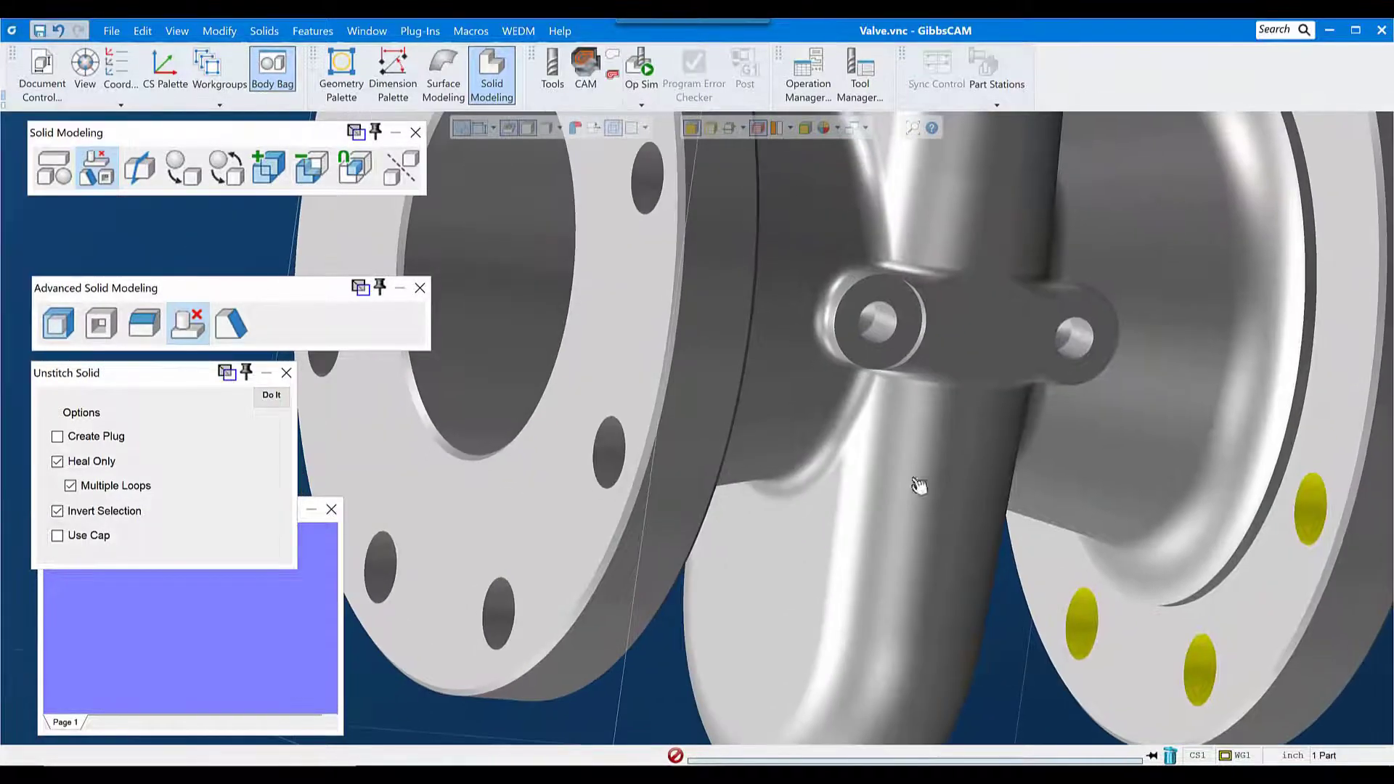
pyautogui.click(604, 456)
pyautogui.click(645, 179)
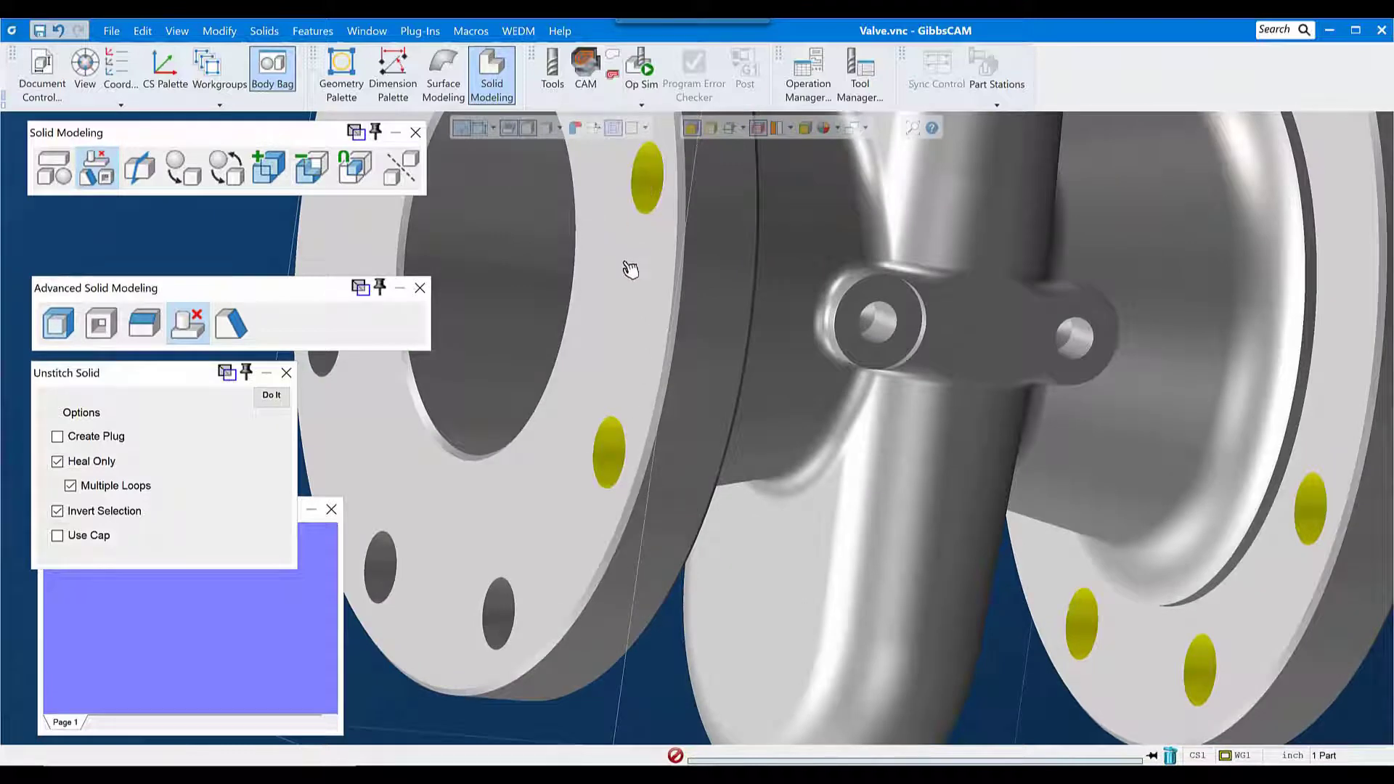
pyautogui.moveTo(600, 303); pyautogui.dragTo(766, 532, button='middle')
pyautogui.click(752, 185)
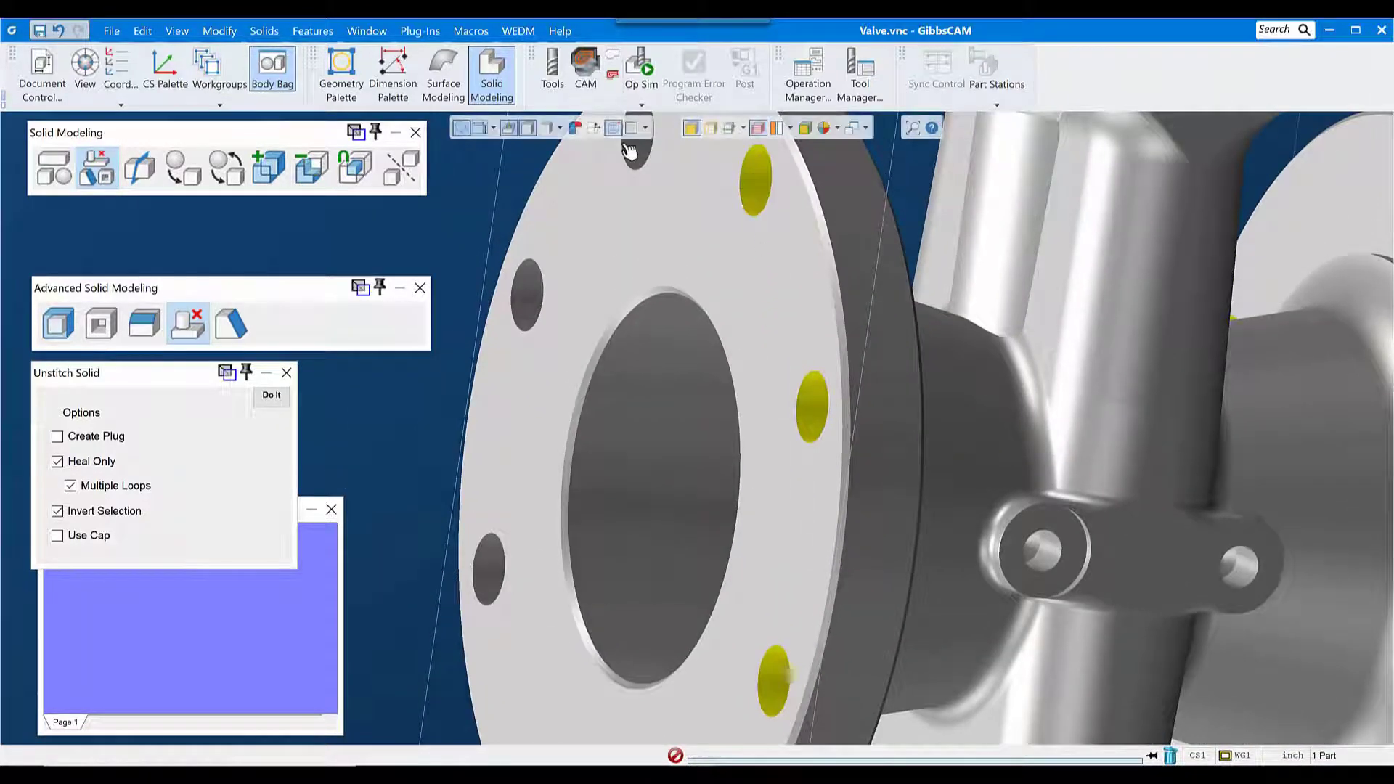
pyautogui.click(635, 156)
pyautogui.click(536, 283)
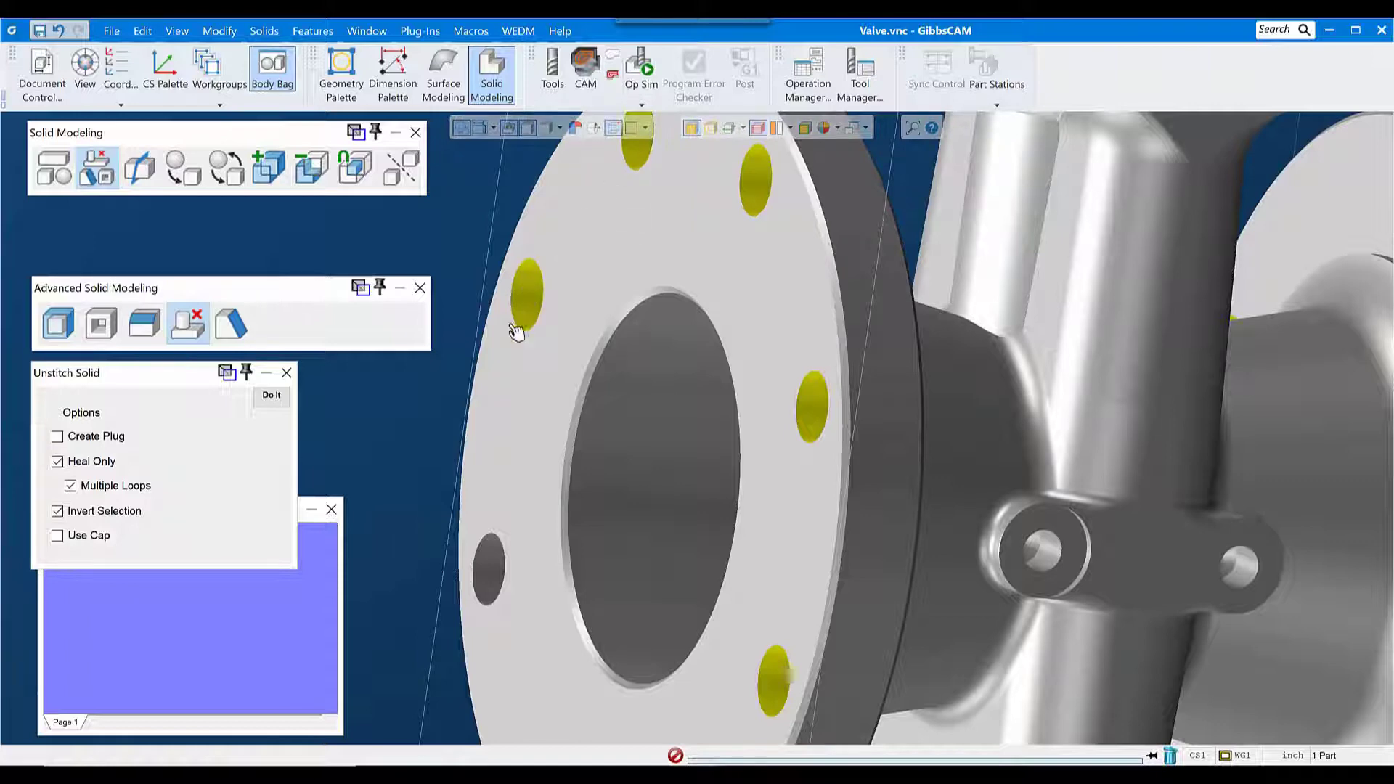
pyautogui.click(495, 570)
pyautogui.moveTo(496, 571); pyautogui.dragTo(530, 294, button='middle')
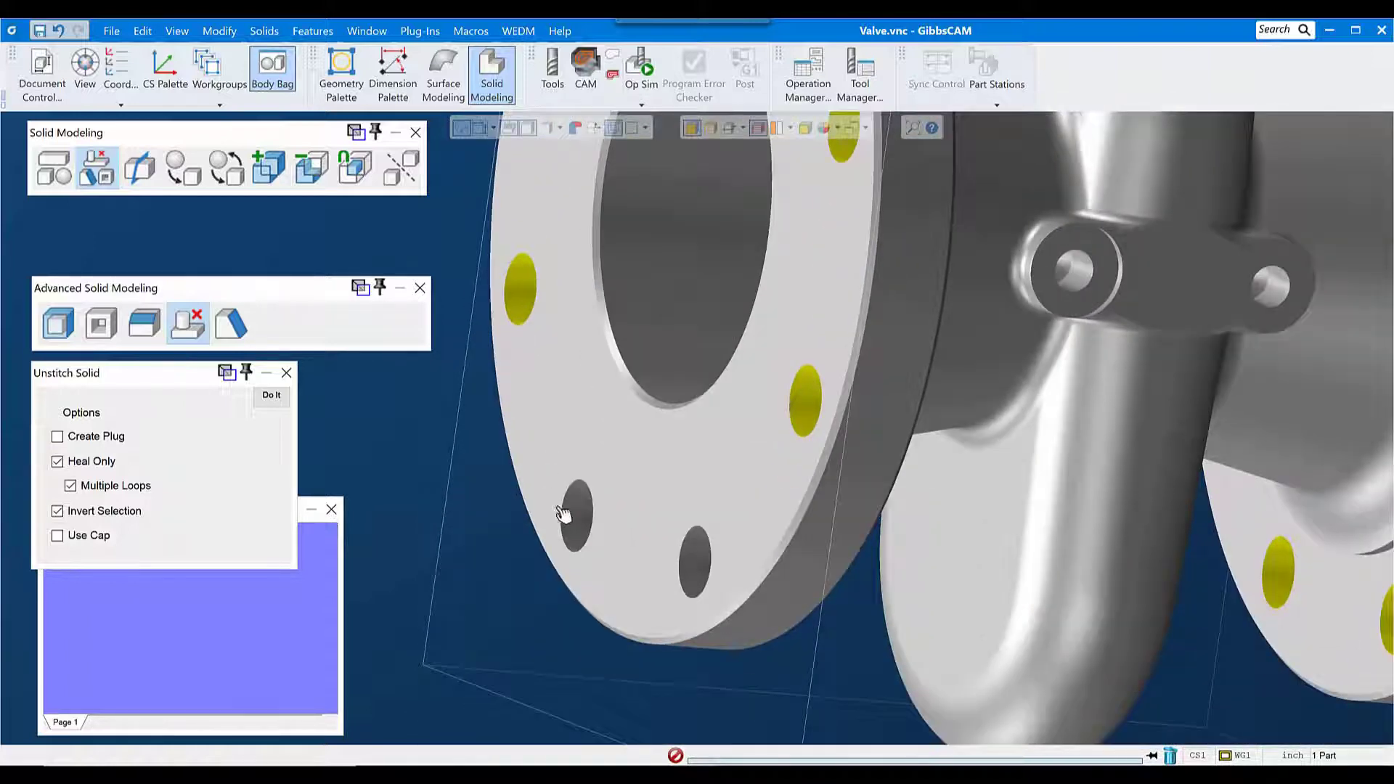
pyautogui.click(584, 524)
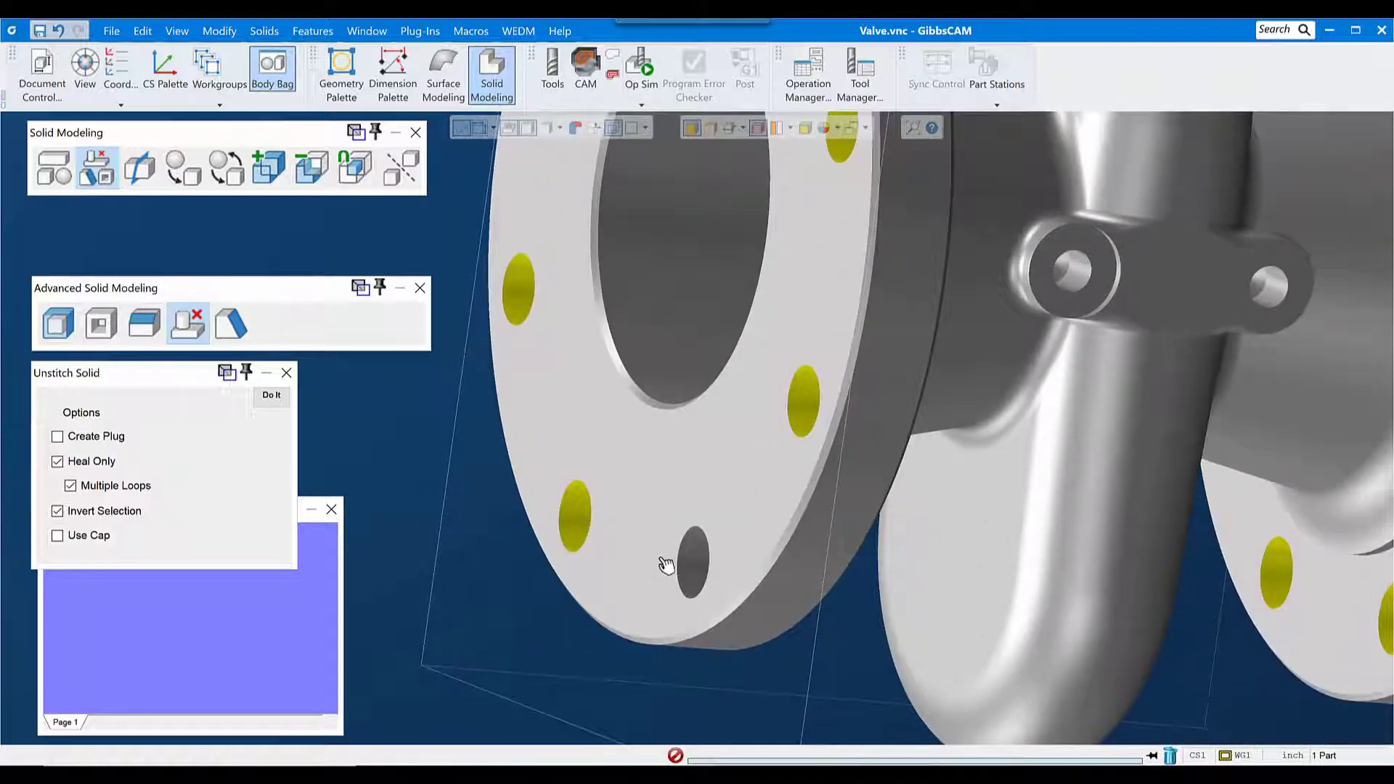
pyautogui.click(694, 565)
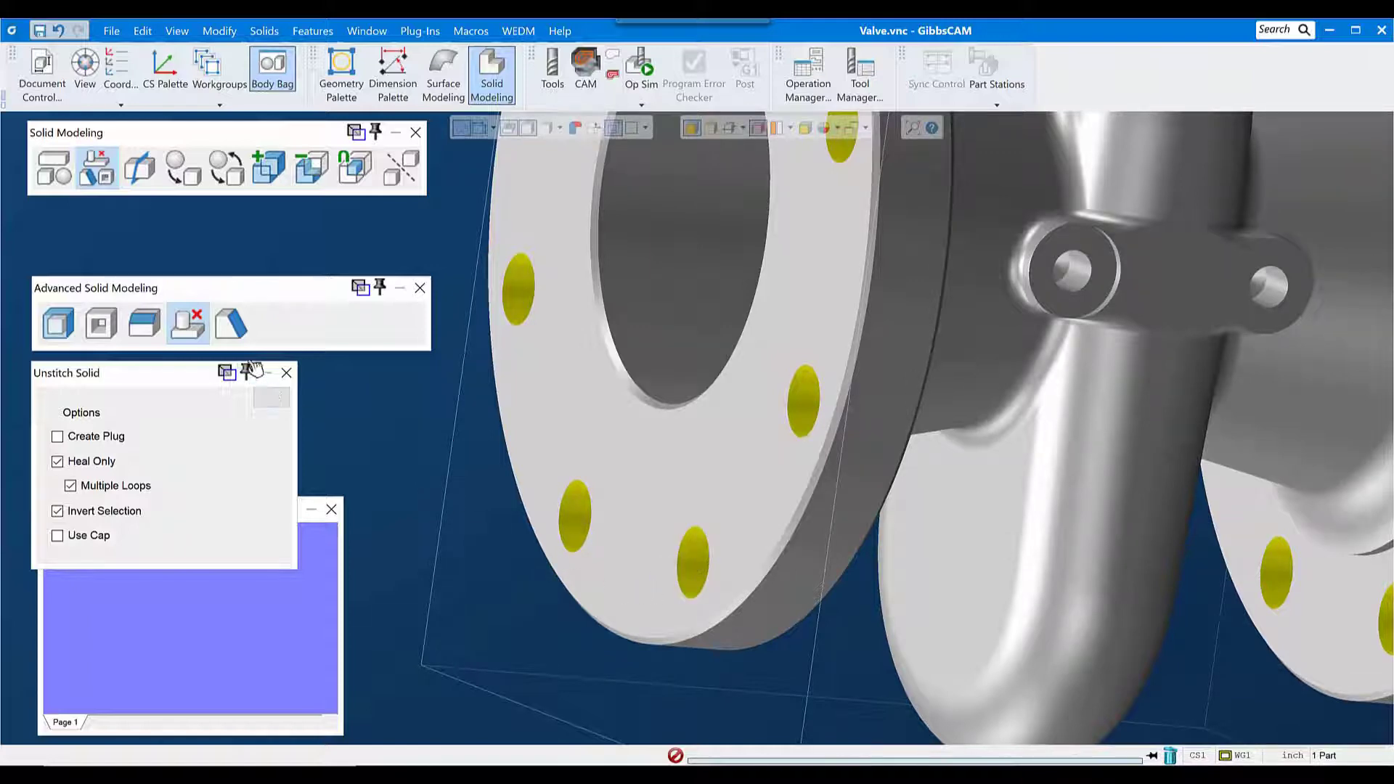
pyautogui.click(271, 399)
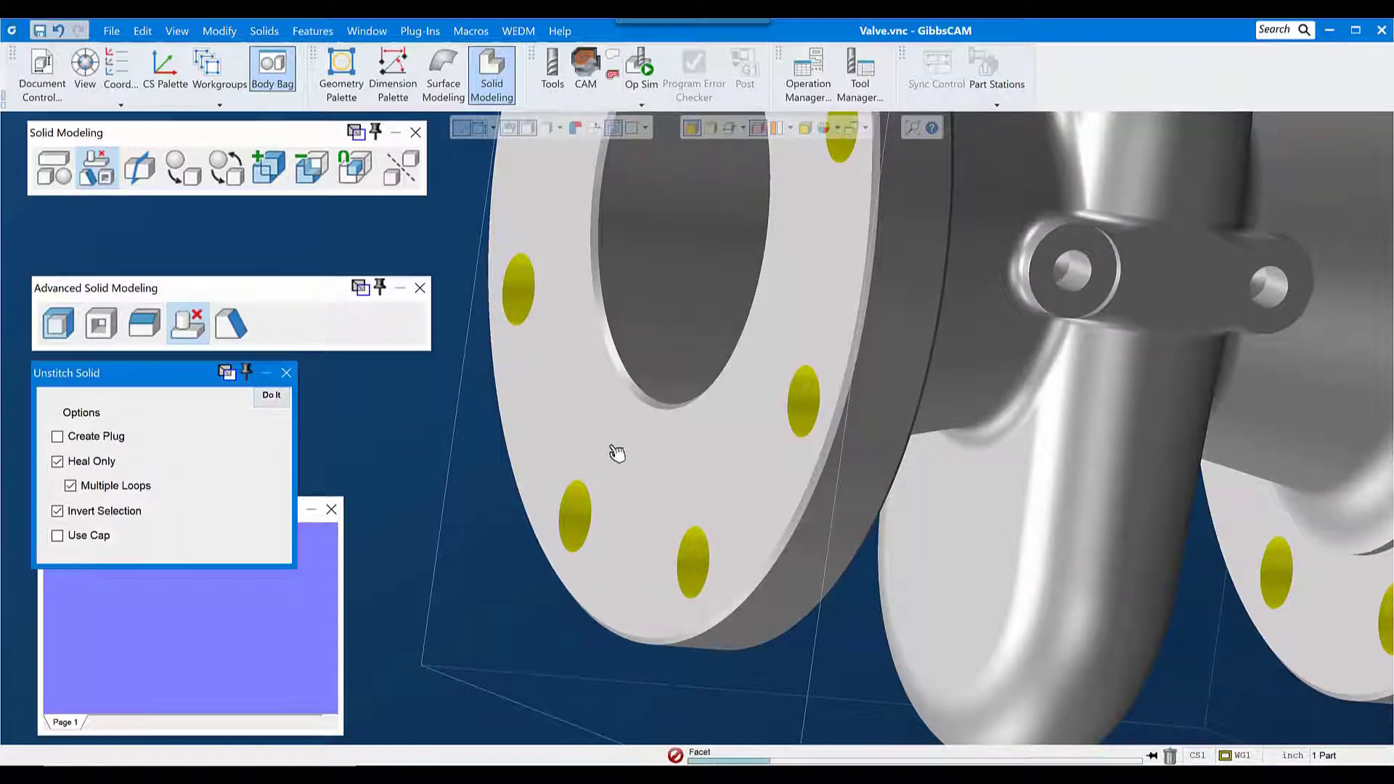
# Step: Remove the four corner holes in the square top flange with Unstitch Solid, using their wall faces
pyautogui.scroll(-6, 791, 494)
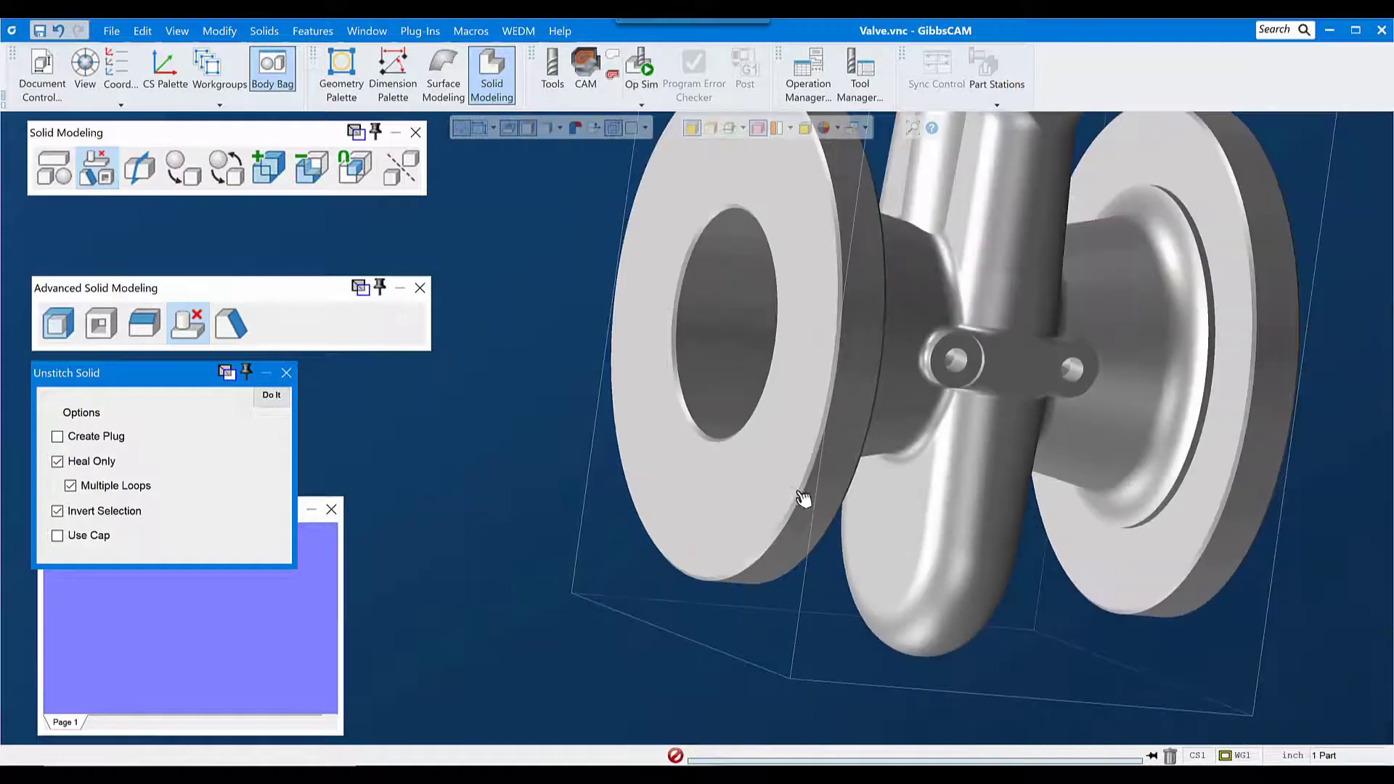
pyautogui.moveTo(953, 434); pyautogui.dragTo(523, 394, button='middle')
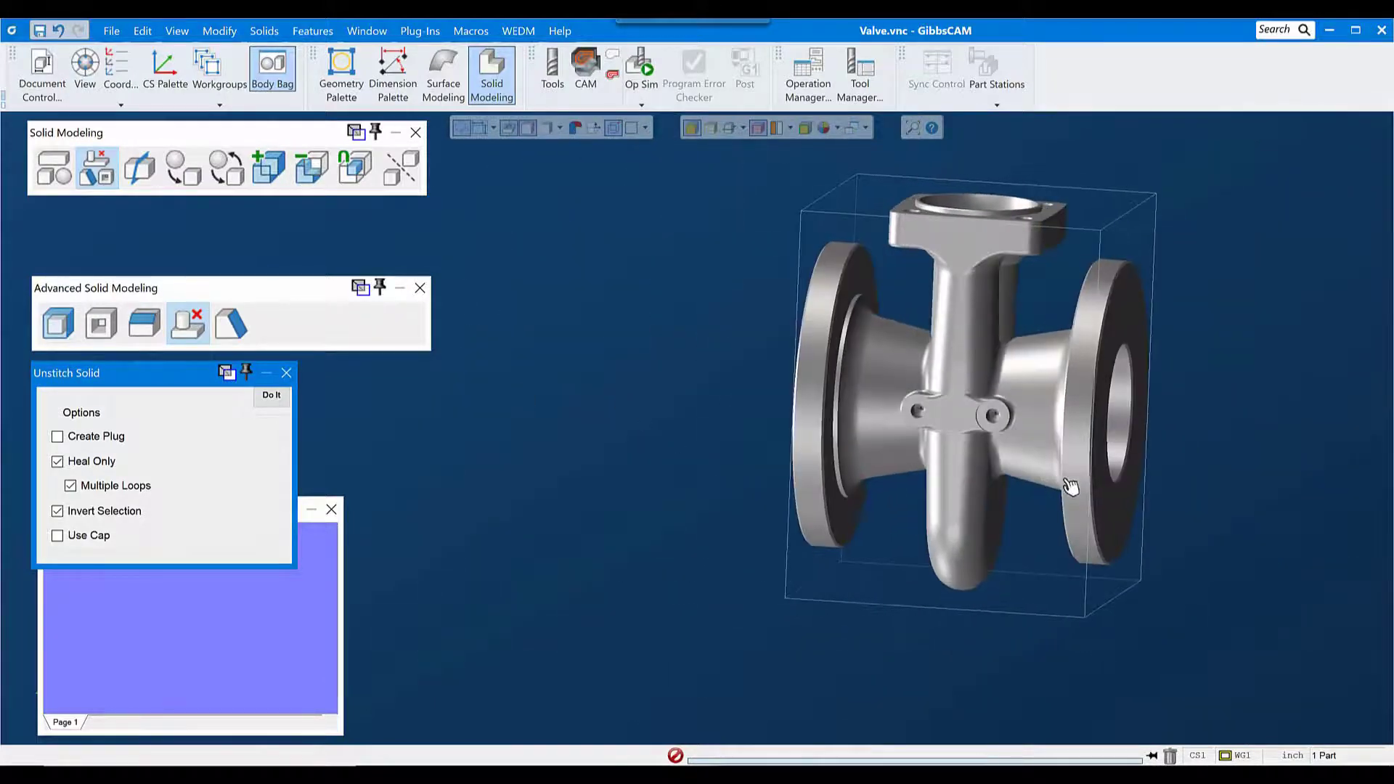
pyautogui.moveTo(1071, 488); pyautogui.dragTo(864, 586, button='middle')
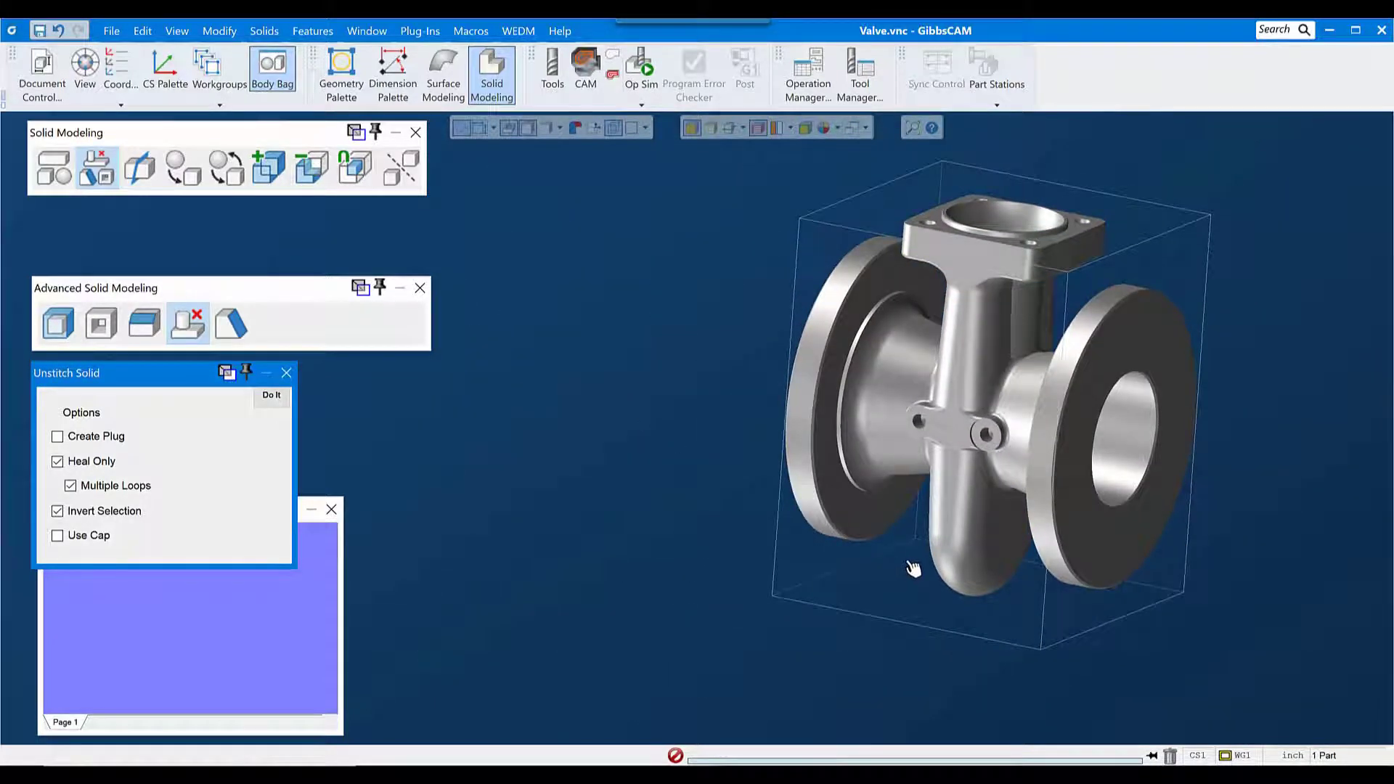
pyautogui.moveTo(876, 315); pyautogui.dragTo(871, 634, button='middle')
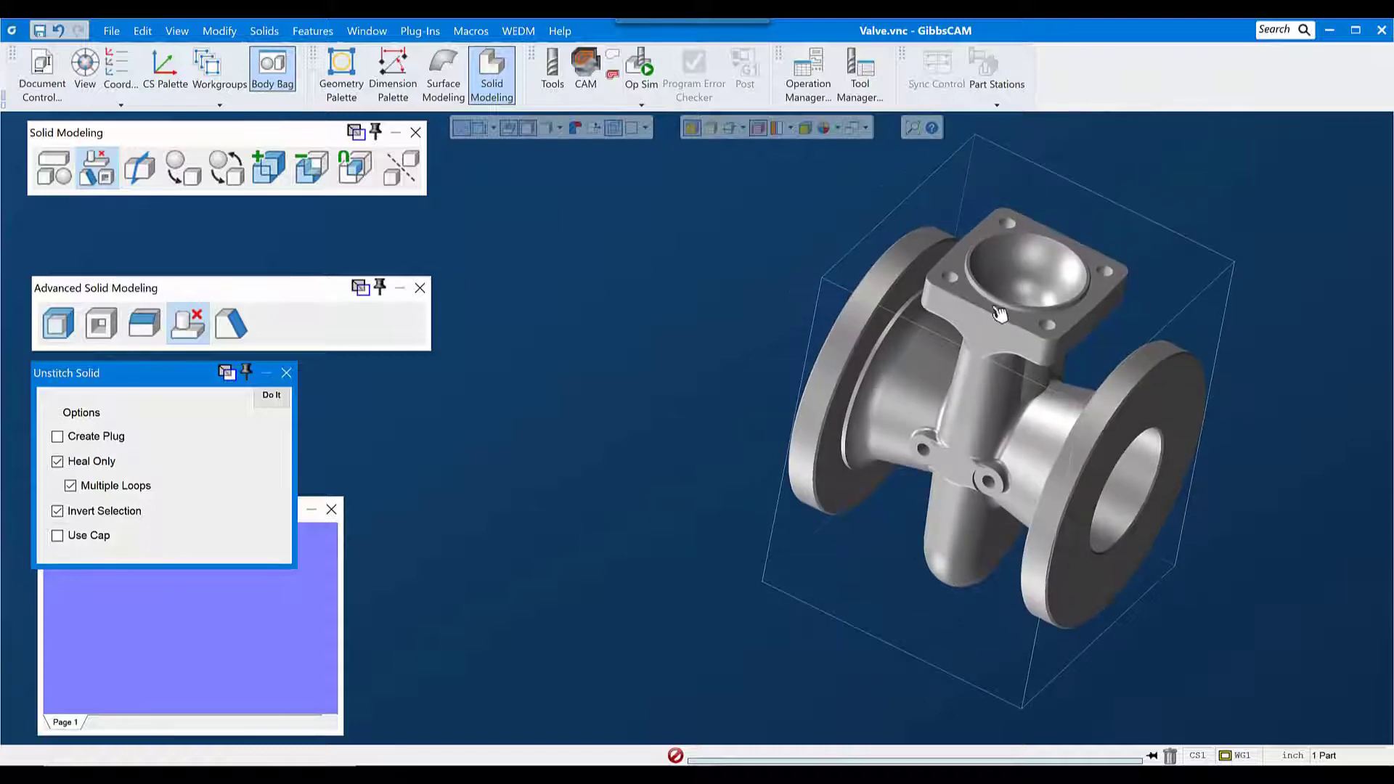
pyautogui.click(1008, 228)
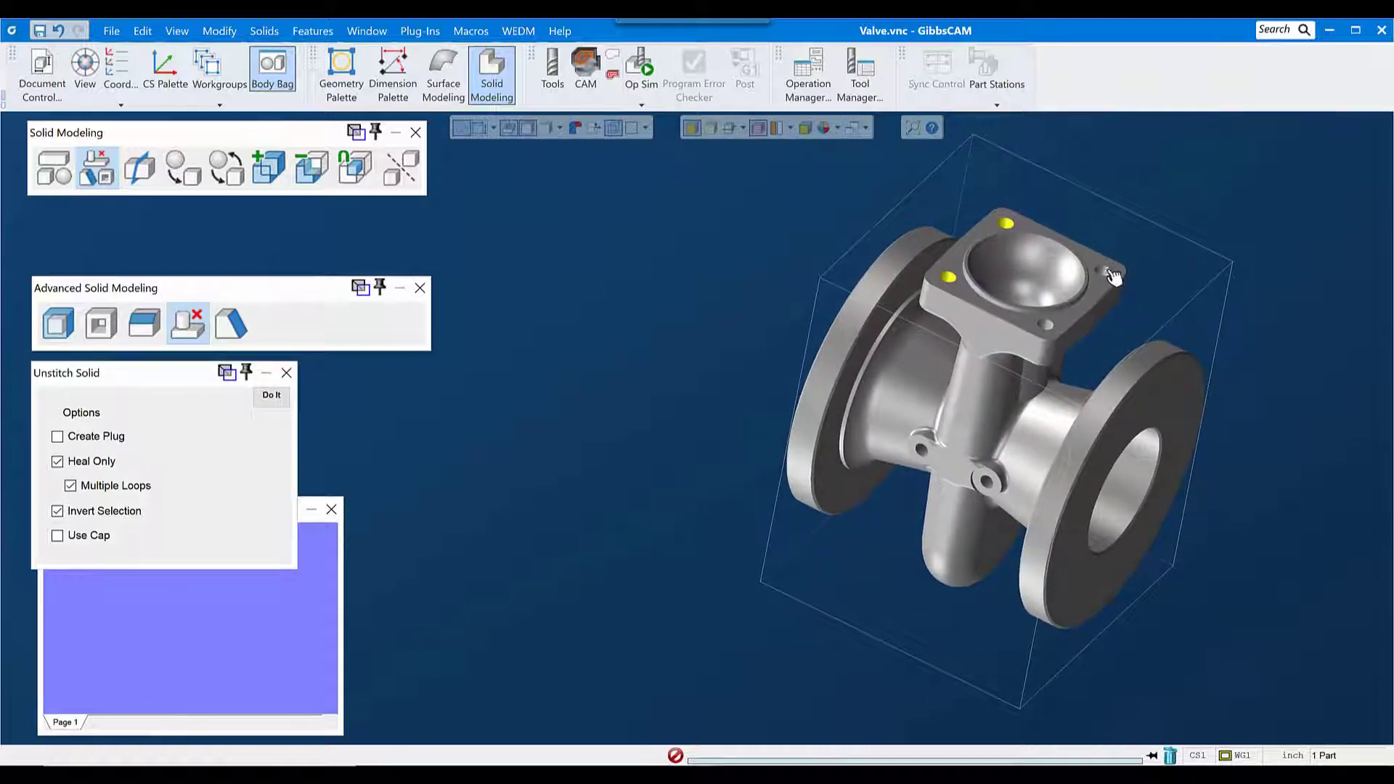
pyautogui.click(1105, 272)
pyautogui.click(1046, 325)
pyautogui.click(271, 396)
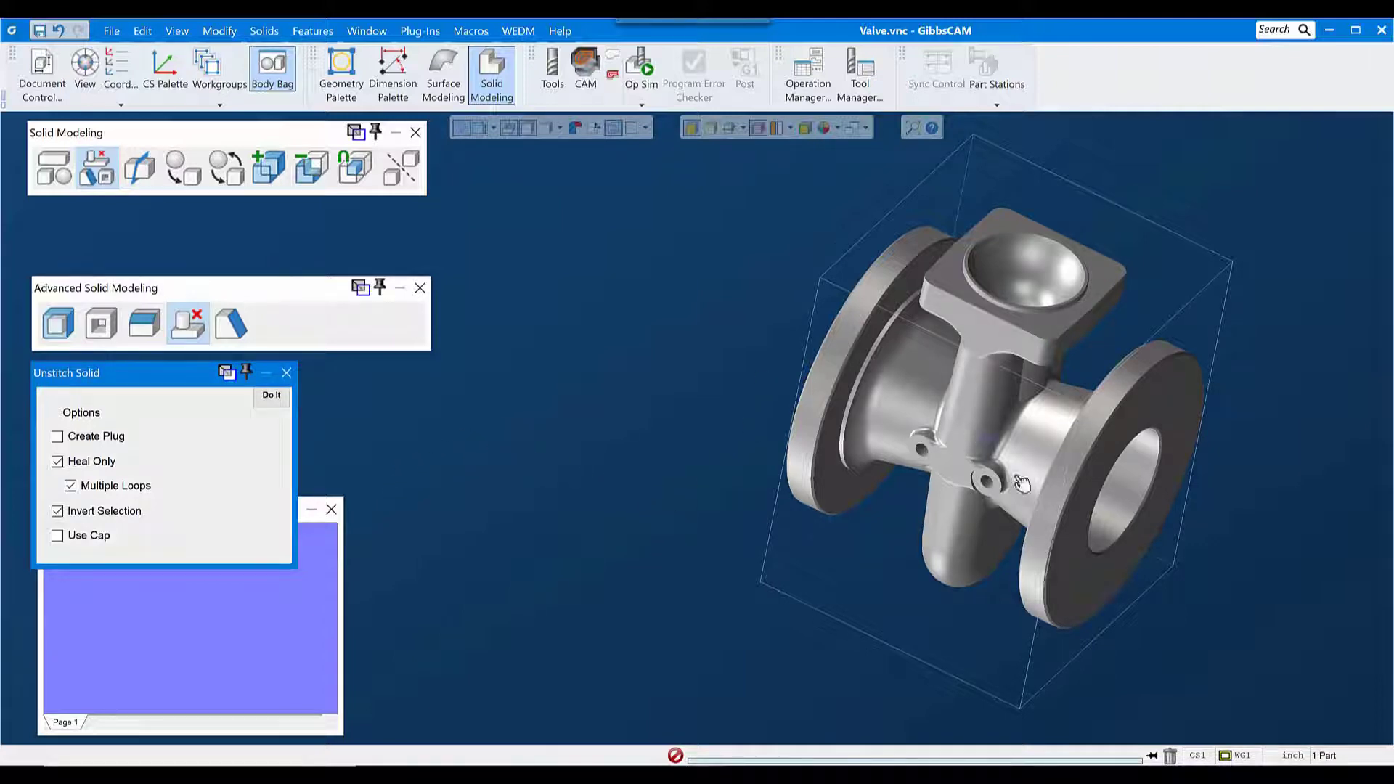
# Step: Remove the front and rear outer-rim chamfers of both round end flanges in one Unstitch Solid operation
pyautogui.scroll(5, 1022, 484)
pyautogui.click(715, 320)
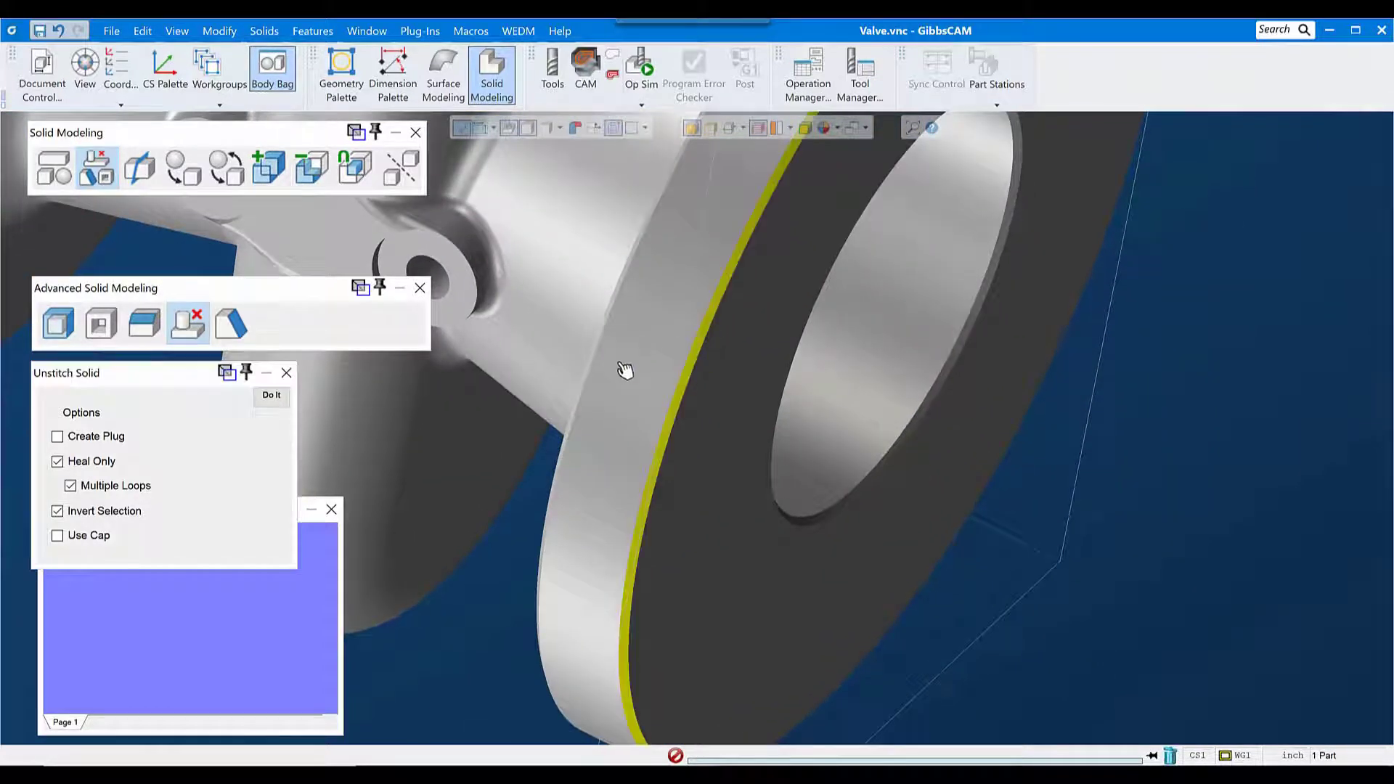
pyautogui.moveTo(625, 373); pyautogui.dragTo(949, 407, button='middle')
pyautogui.moveTo(867, 379); pyautogui.dragTo(703, 364, button='middle')
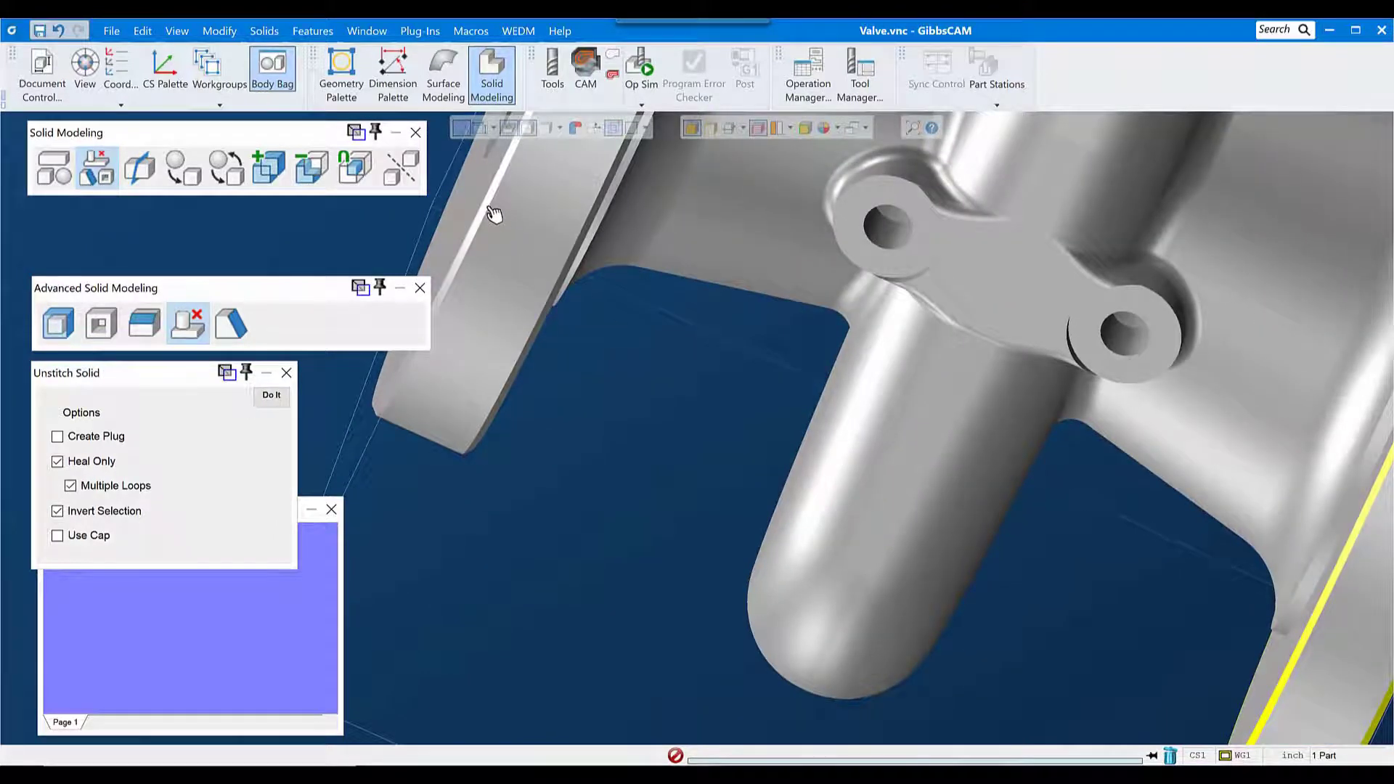
pyautogui.click(501, 227)
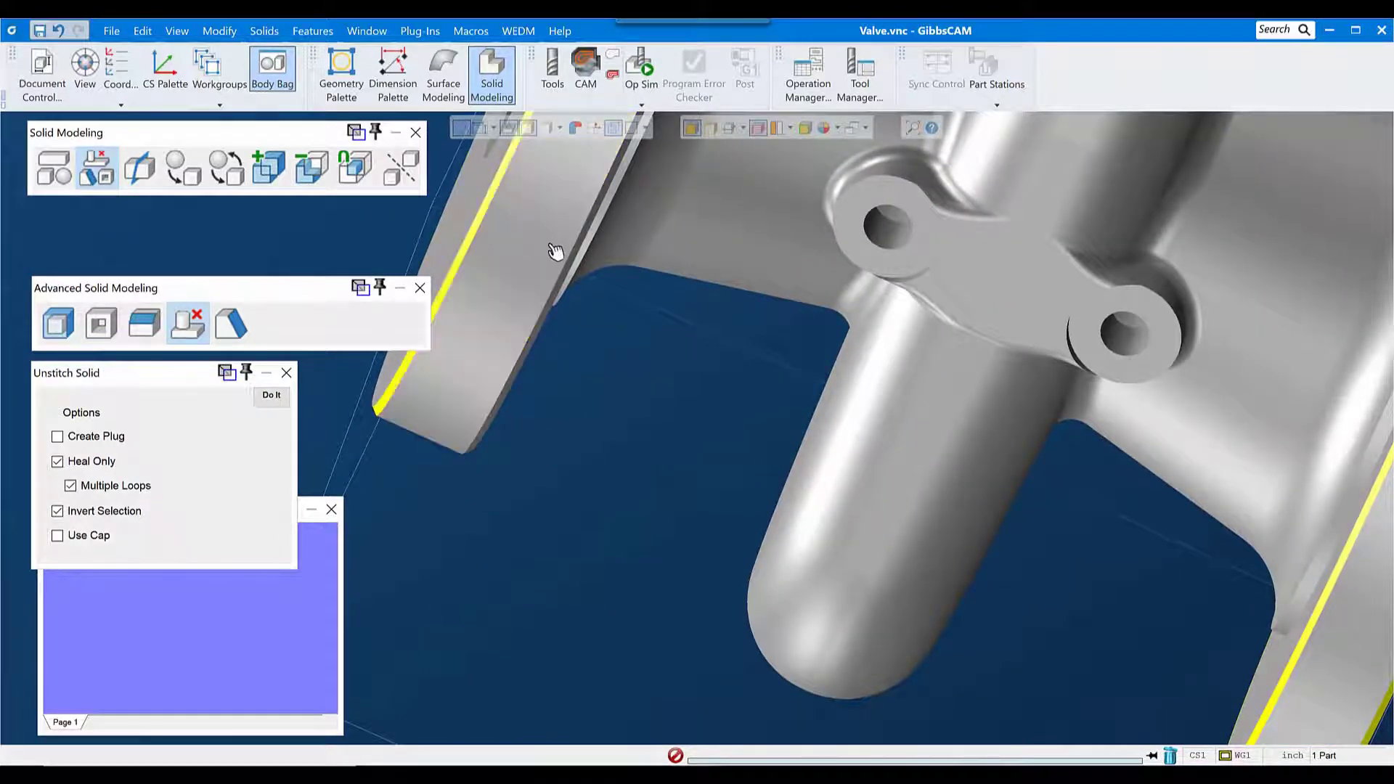
pyautogui.moveTo(555, 250); pyautogui.dragTo(485, 273, button='middle')
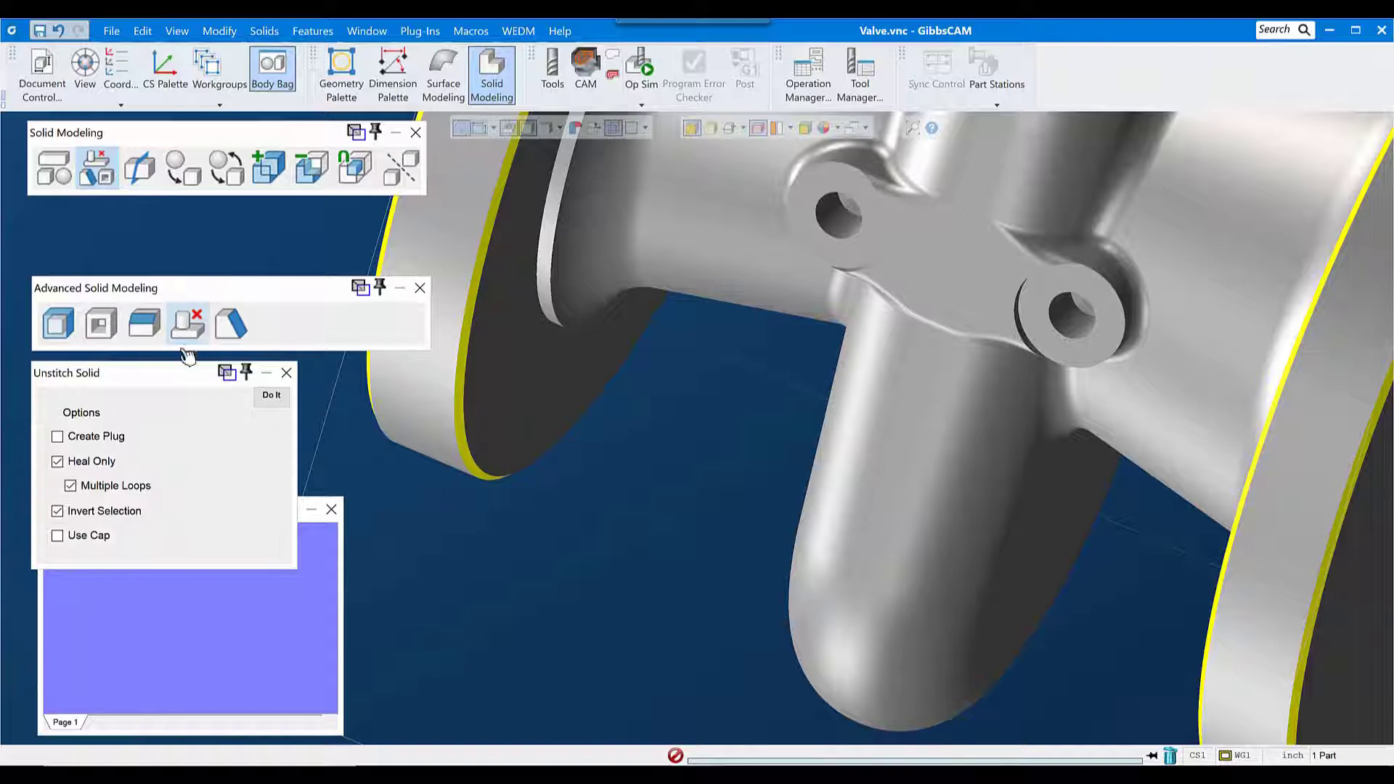
pyautogui.click(272, 398)
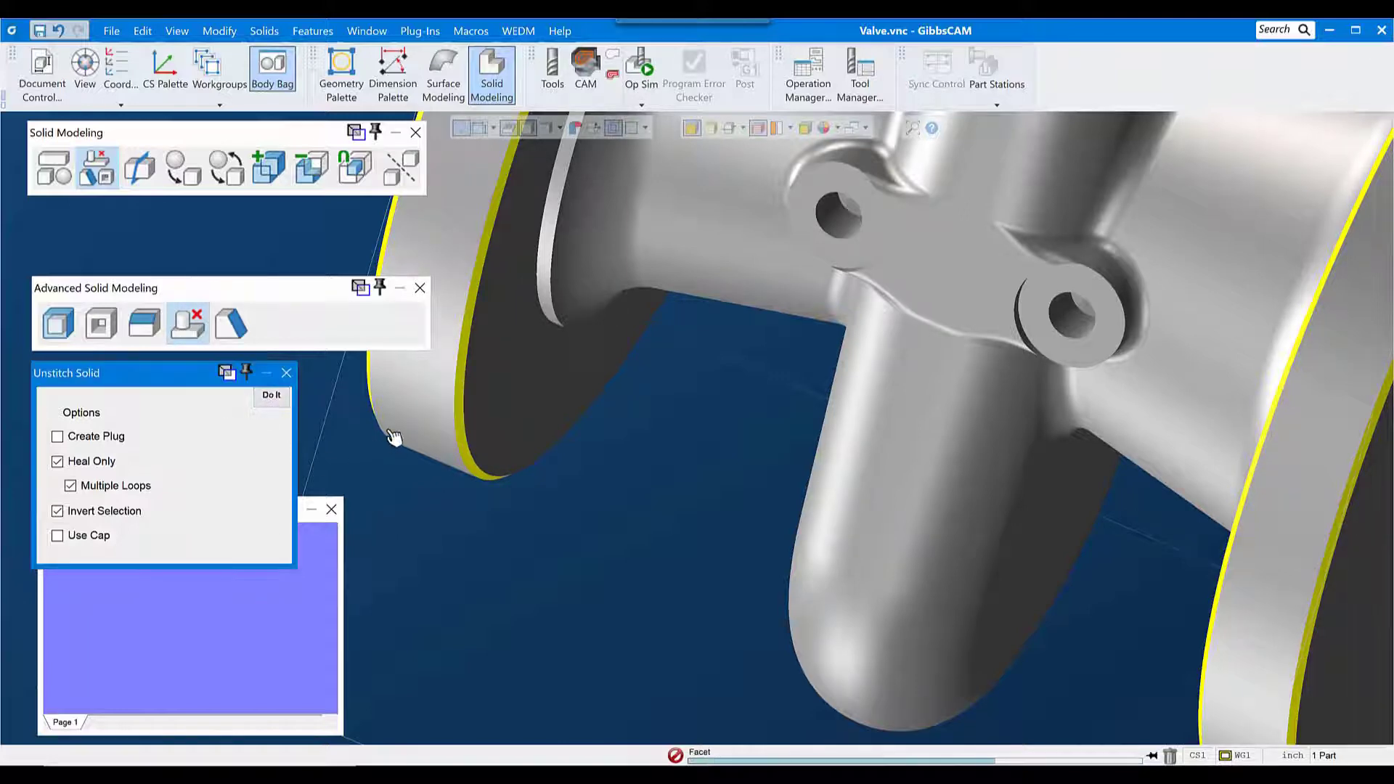
# Step: Select the small inner faces at the far ends of the two side-boss holes for unstitching
pyautogui.scroll(-3, 576, 462)
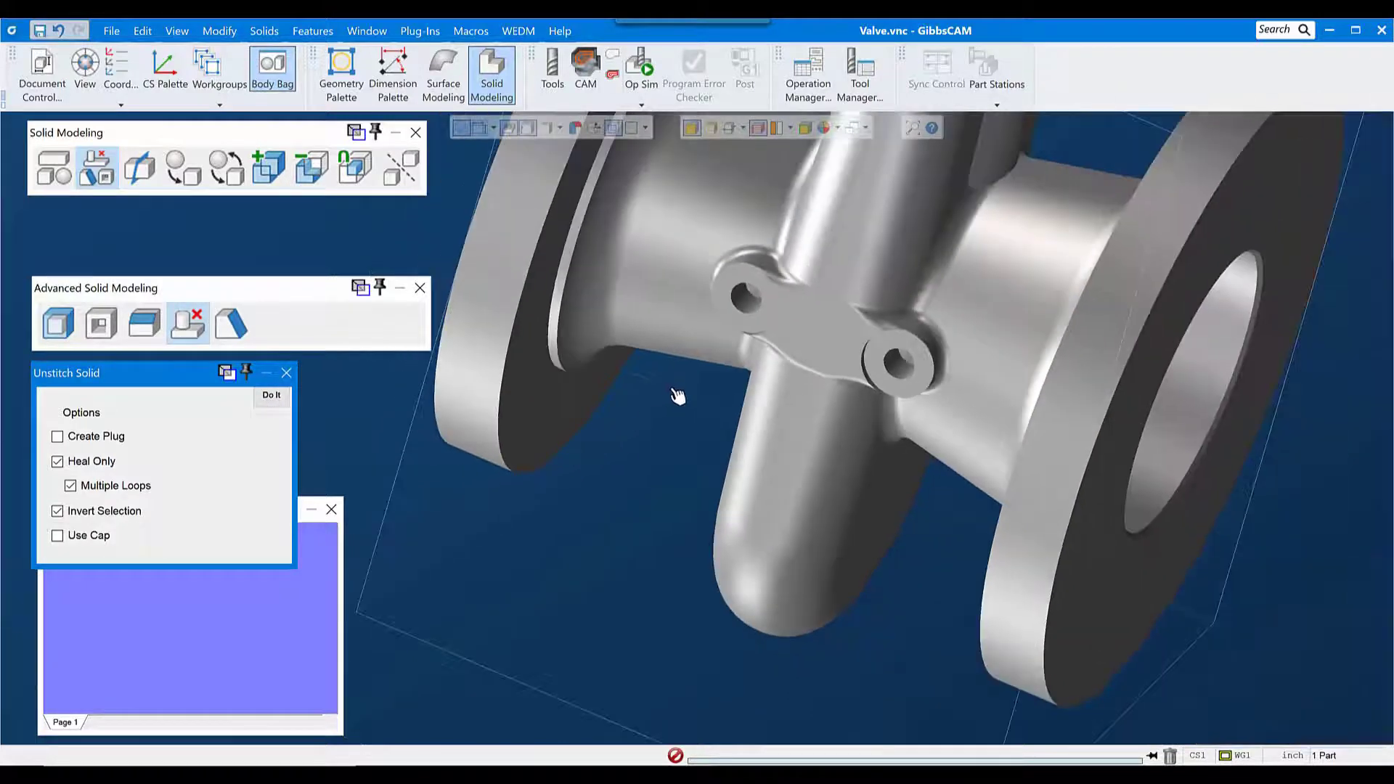
pyautogui.scroll(-4, 706, 502)
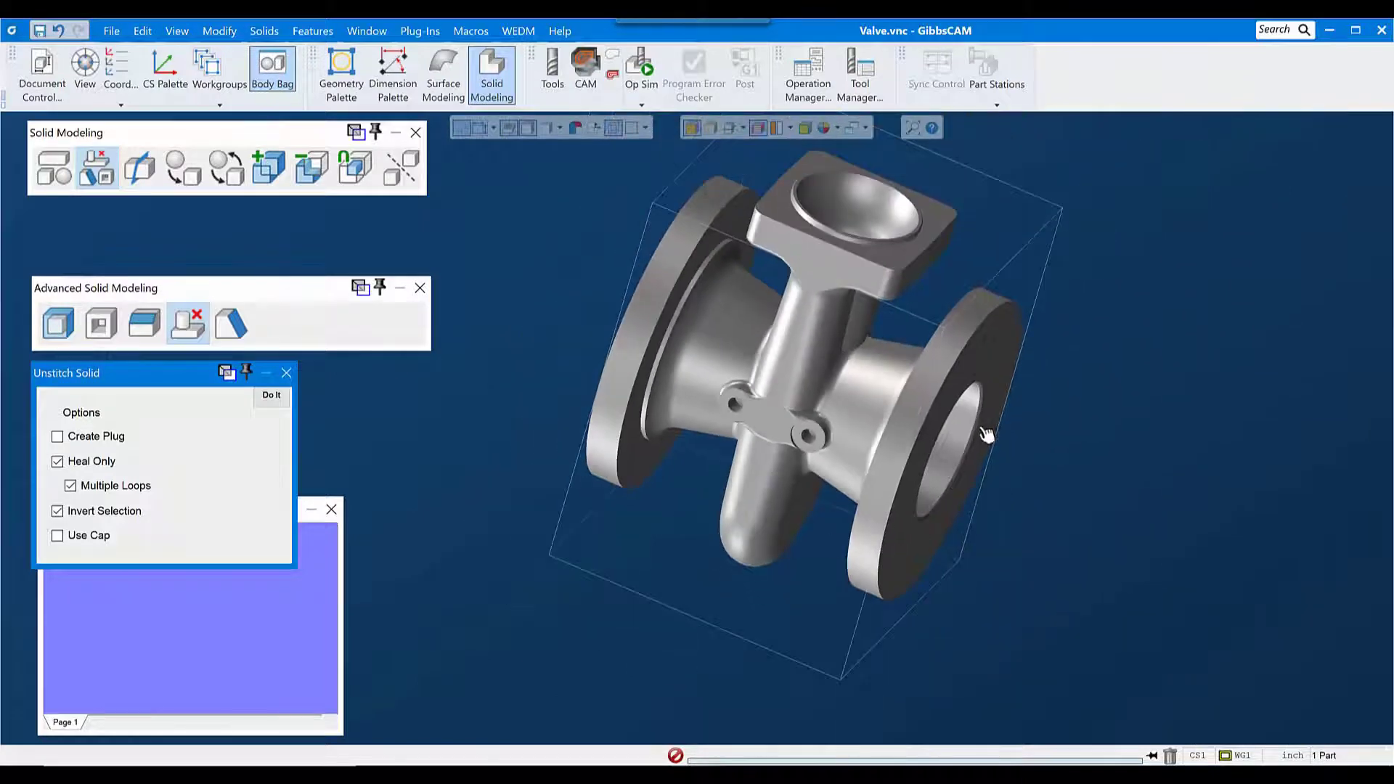
pyautogui.moveTo(957, 457); pyautogui.dragTo(766, 414, button='middle')
pyautogui.moveTo(898, 450); pyautogui.dragTo(1076, 228, button='middle')
pyautogui.click(845, 432)
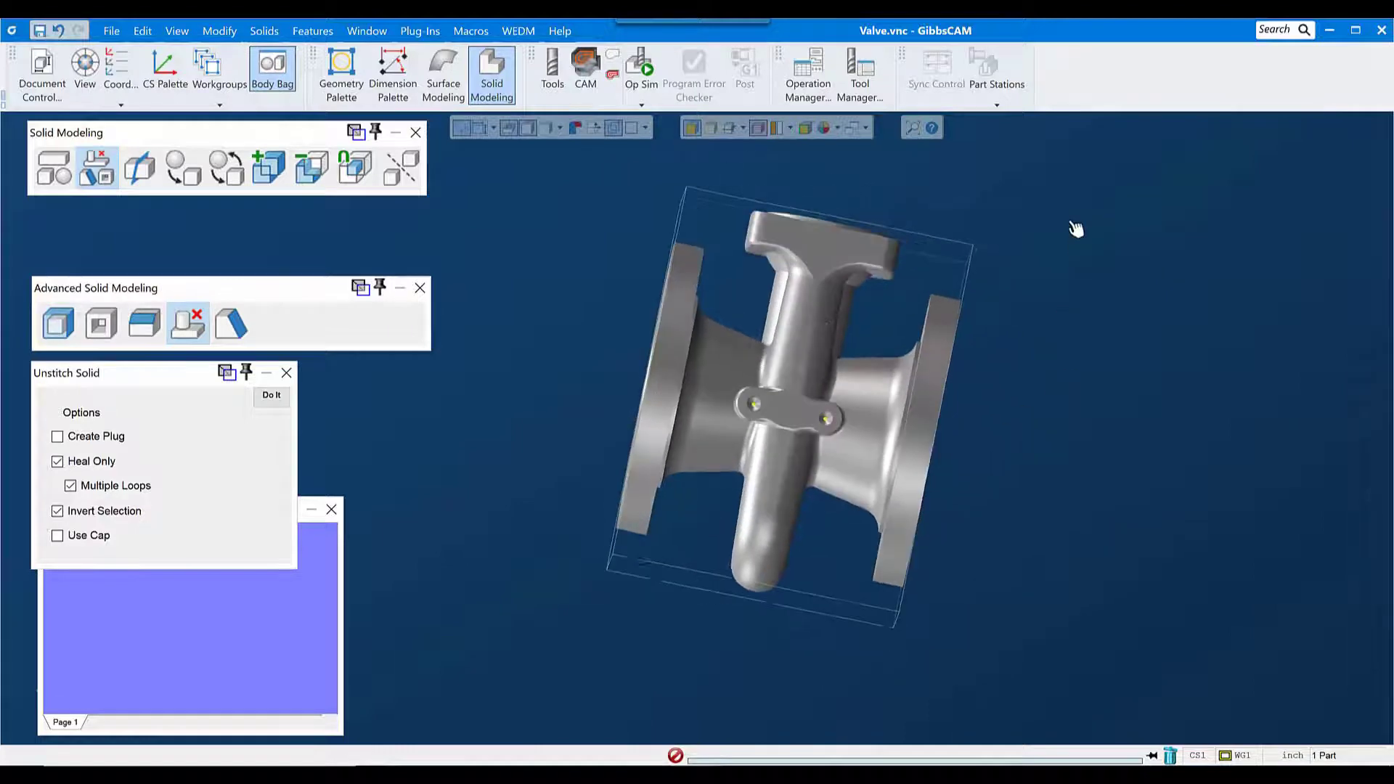
pyautogui.moveTo(681, 348); pyautogui.dragTo(914, 503)
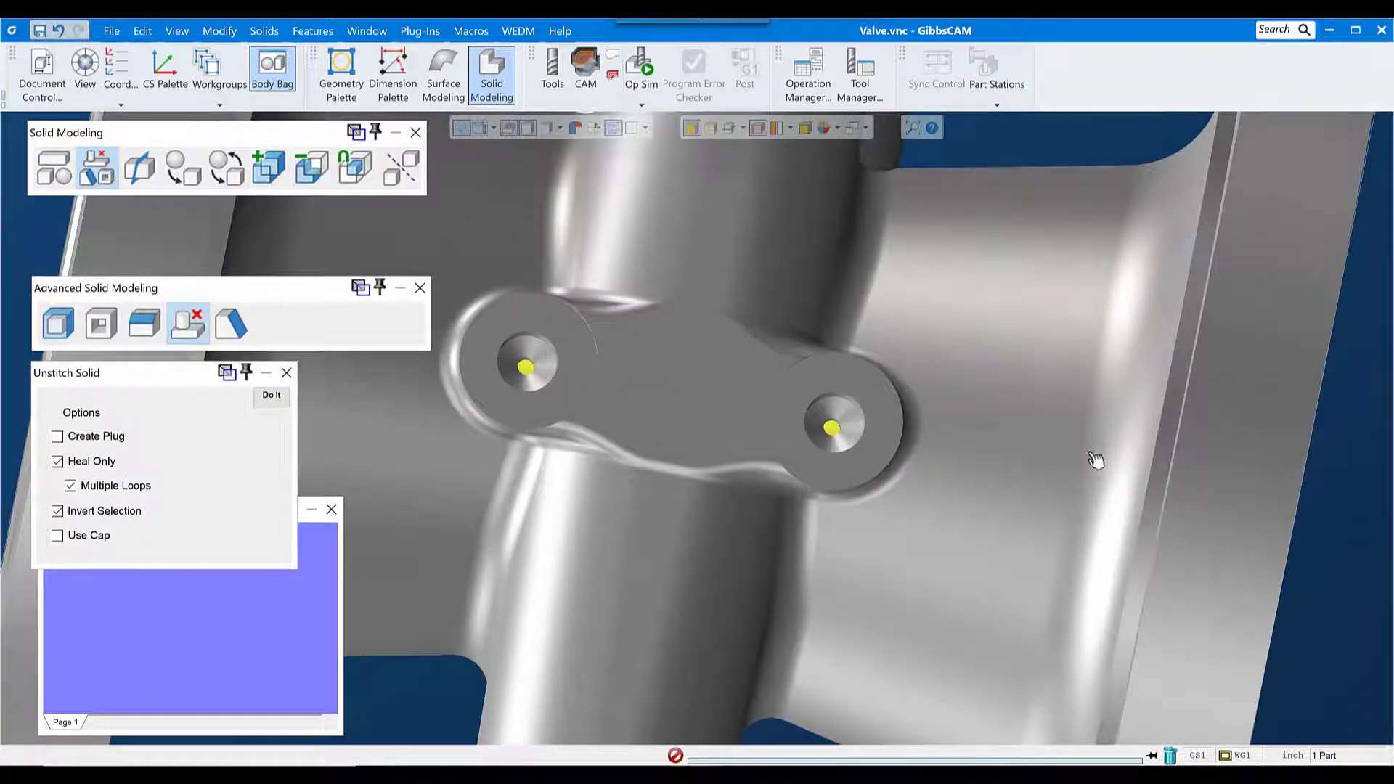
pyautogui.scroll(-2, 908, 507)
pyautogui.scroll(-3, 956, 519)
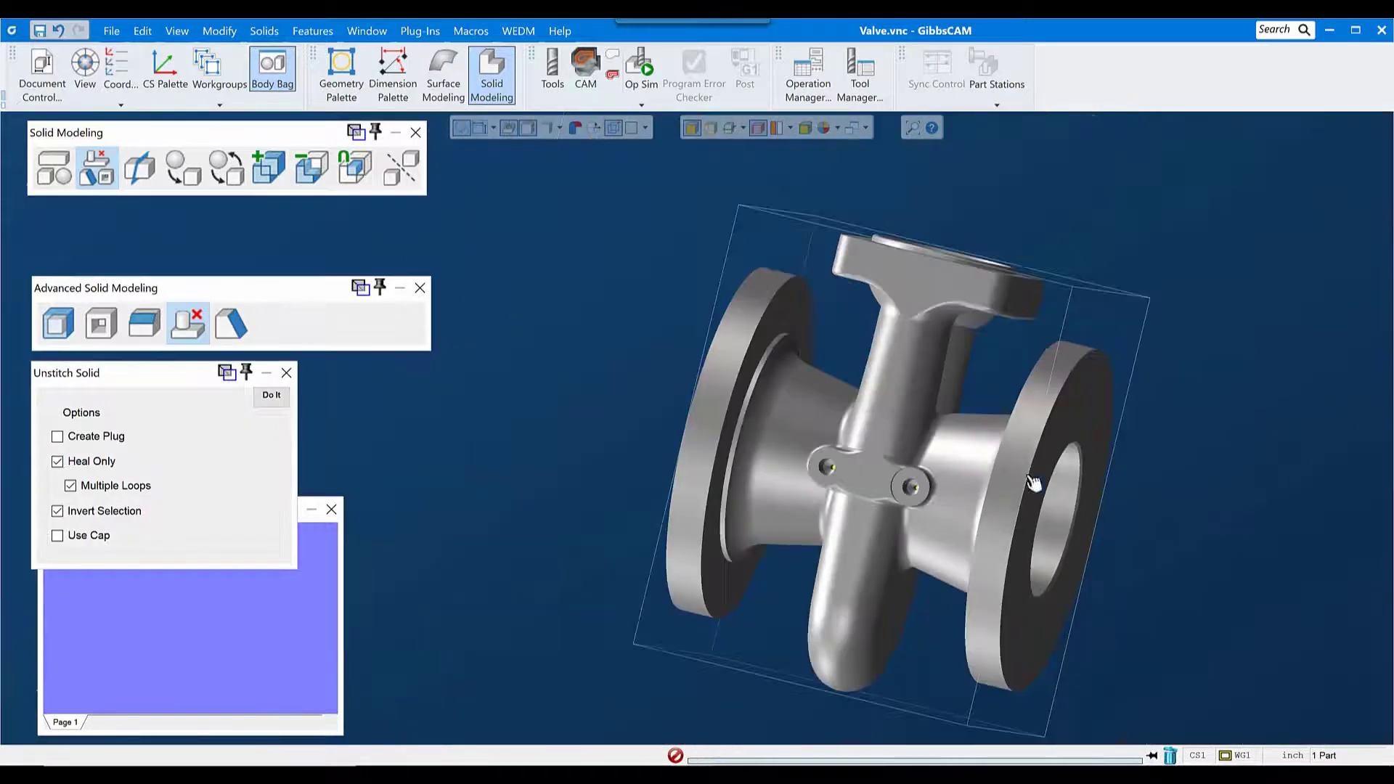
# Step: Enable edge selection and select the circular edges of both flange bores and the round opening in the square top flange
pyautogui.moveTo(1032, 483); pyautogui.dragTo(819, 529, button='middle')
pyautogui.moveTo(1023, 514); pyautogui.dragTo(914, 515, button='middle')
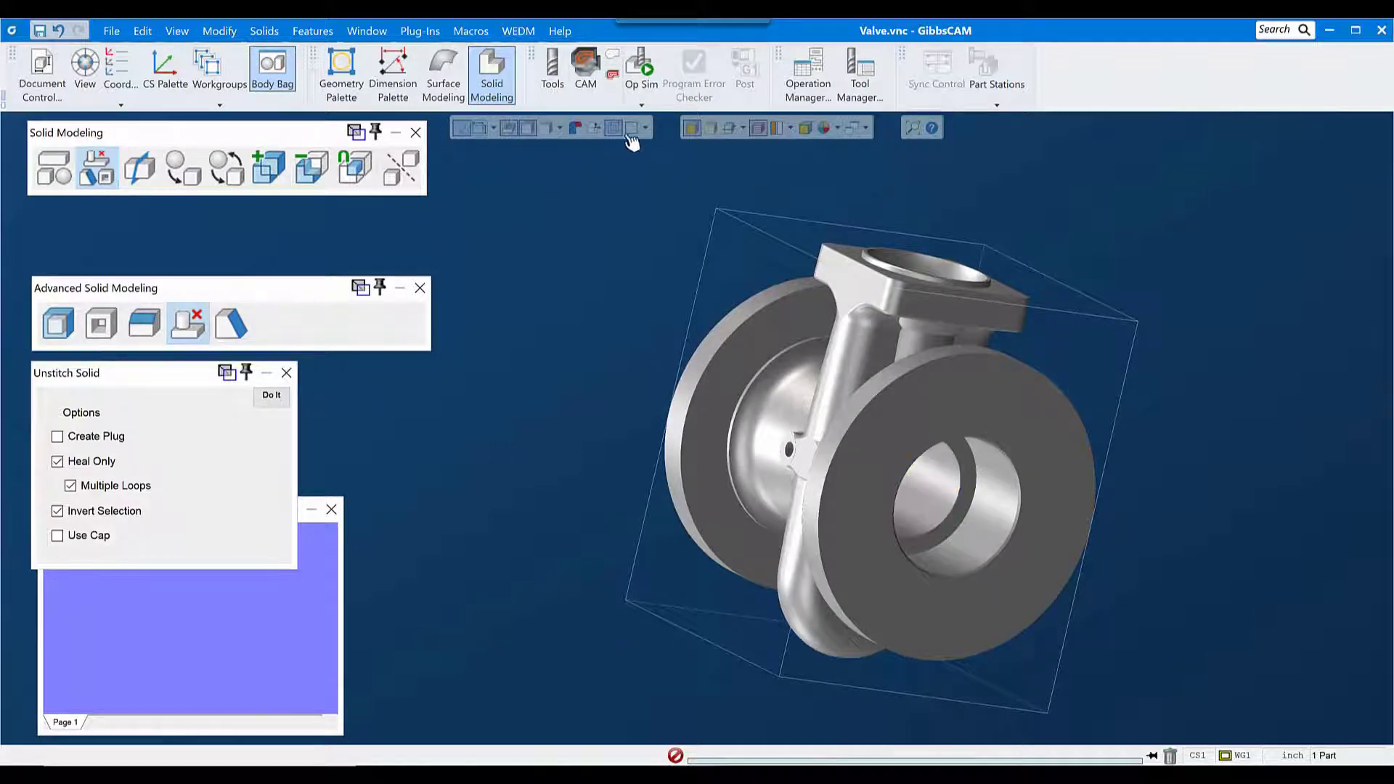
pyautogui.click(711, 128)
pyautogui.scroll(5, 1075, 569)
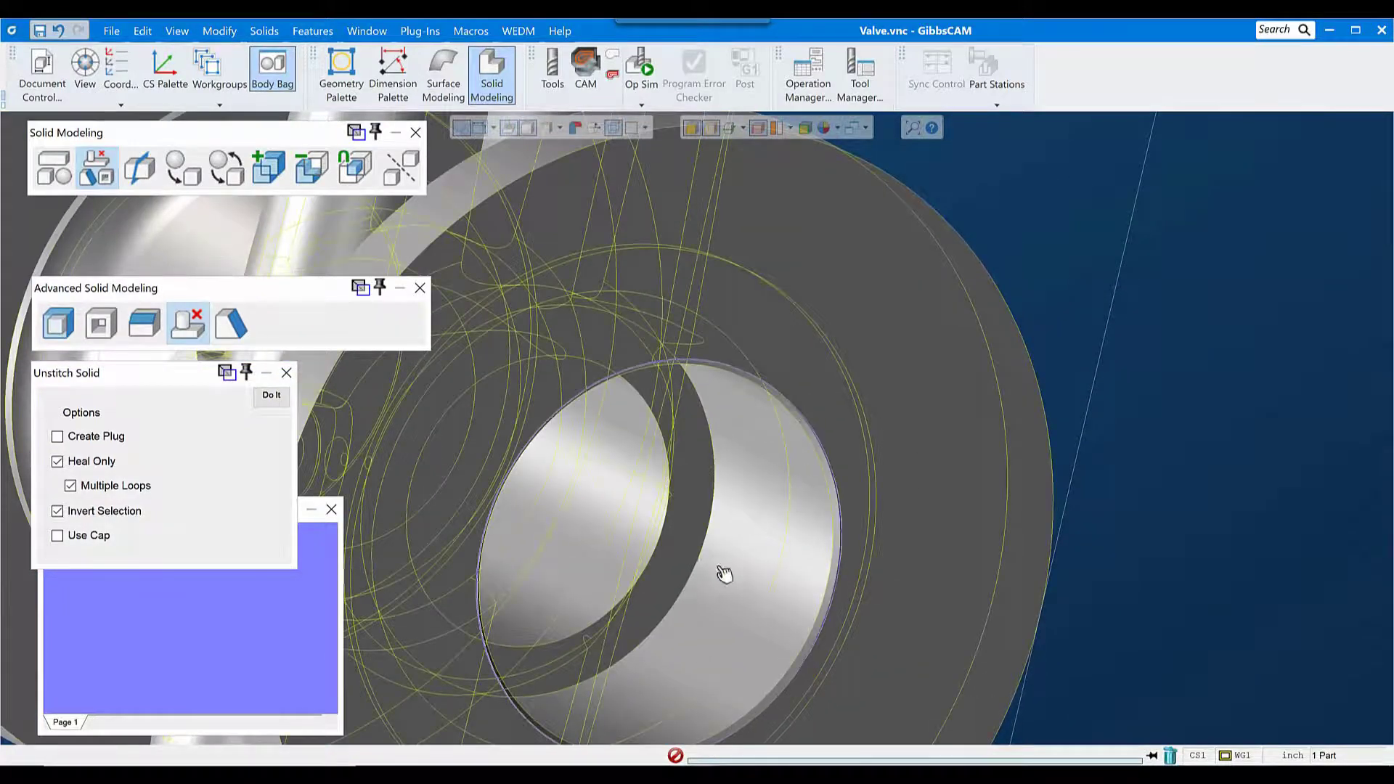
pyautogui.scroll(-5, 726, 570)
pyautogui.scroll(-2, 745, 505)
pyautogui.moveTo(589, 262); pyautogui.dragTo(530, 750, button='middle')
pyautogui.moveTo(518, 233); pyautogui.dragTo(635, 358)
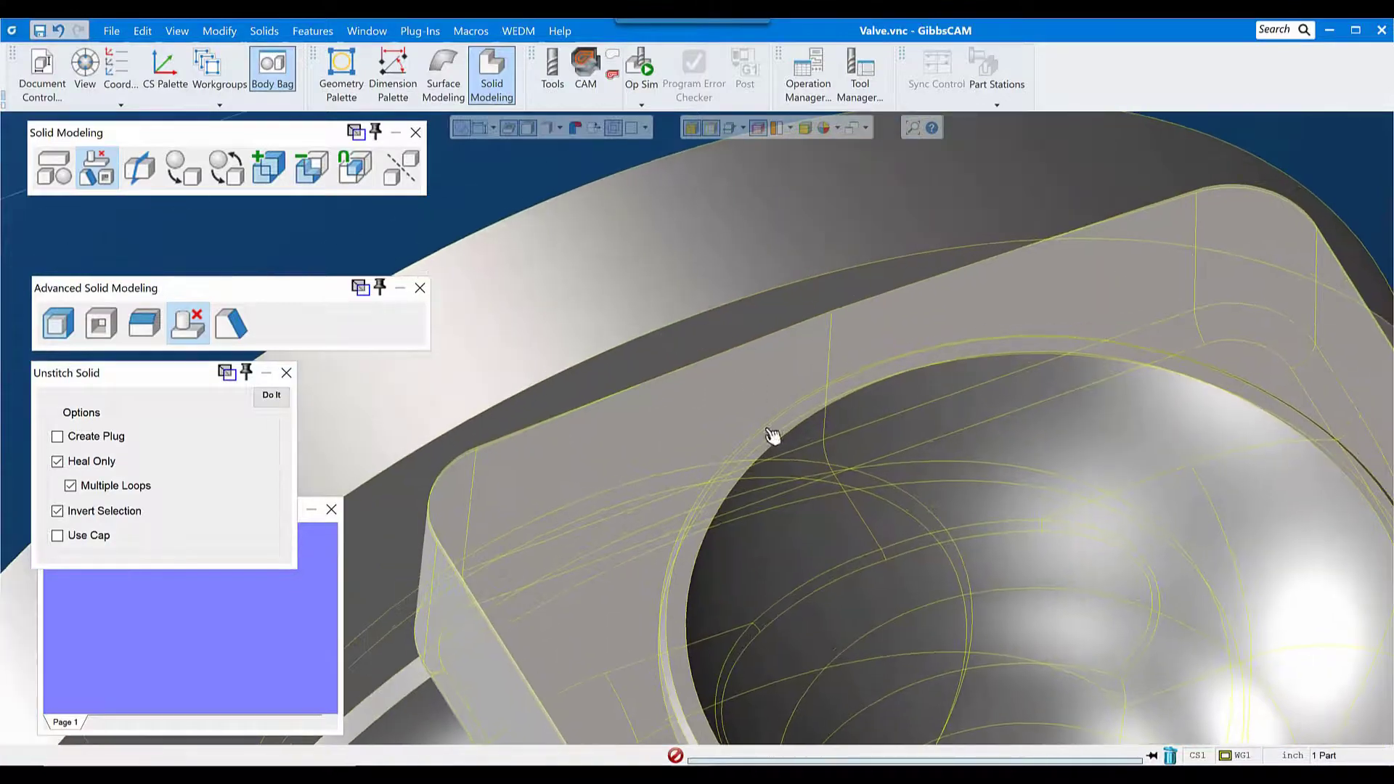
pyautogui.click(852, 405)
pyautogui.moveTo(661, 469); pyautogui.dragTo(1137, 764, button='middle')
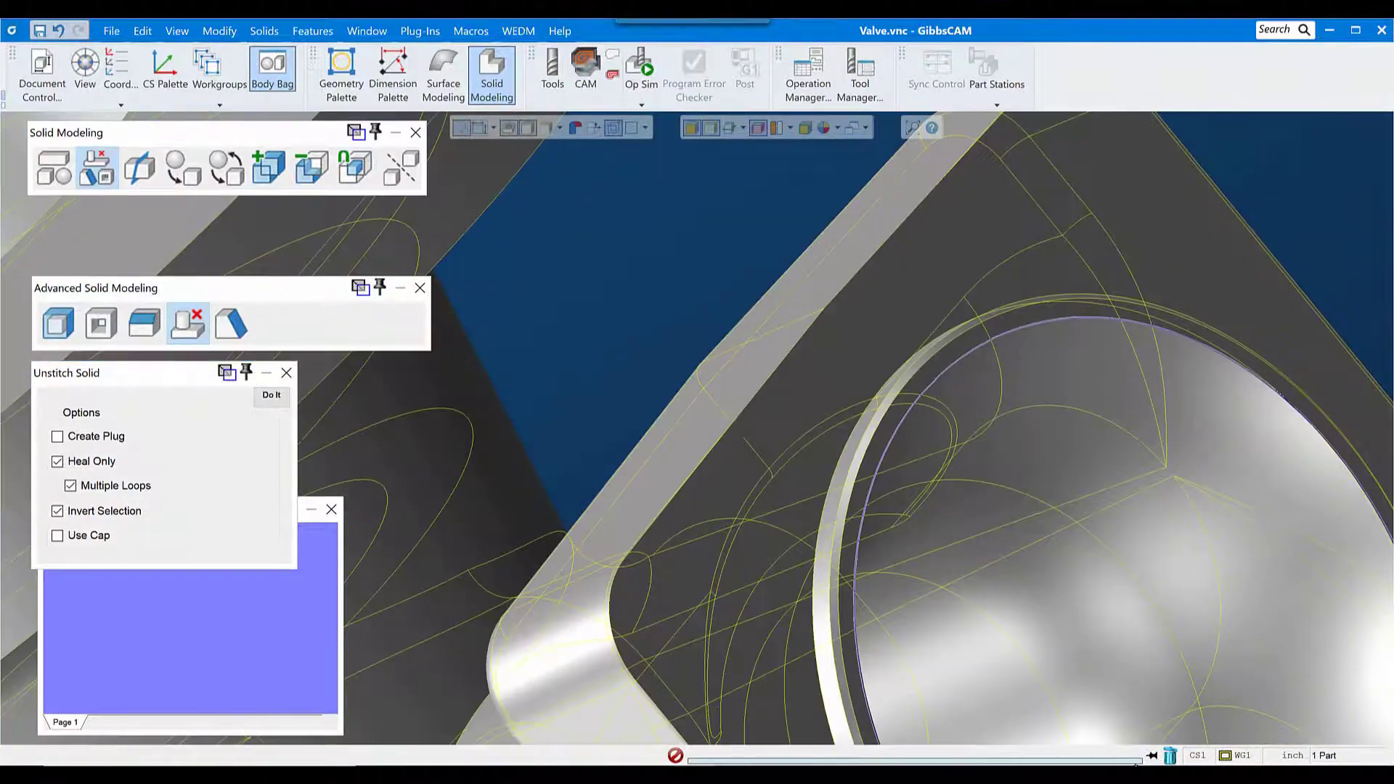
pyautogui.moveTo(702, 410); pyautogui.dragTo(915, 411, button='middle')
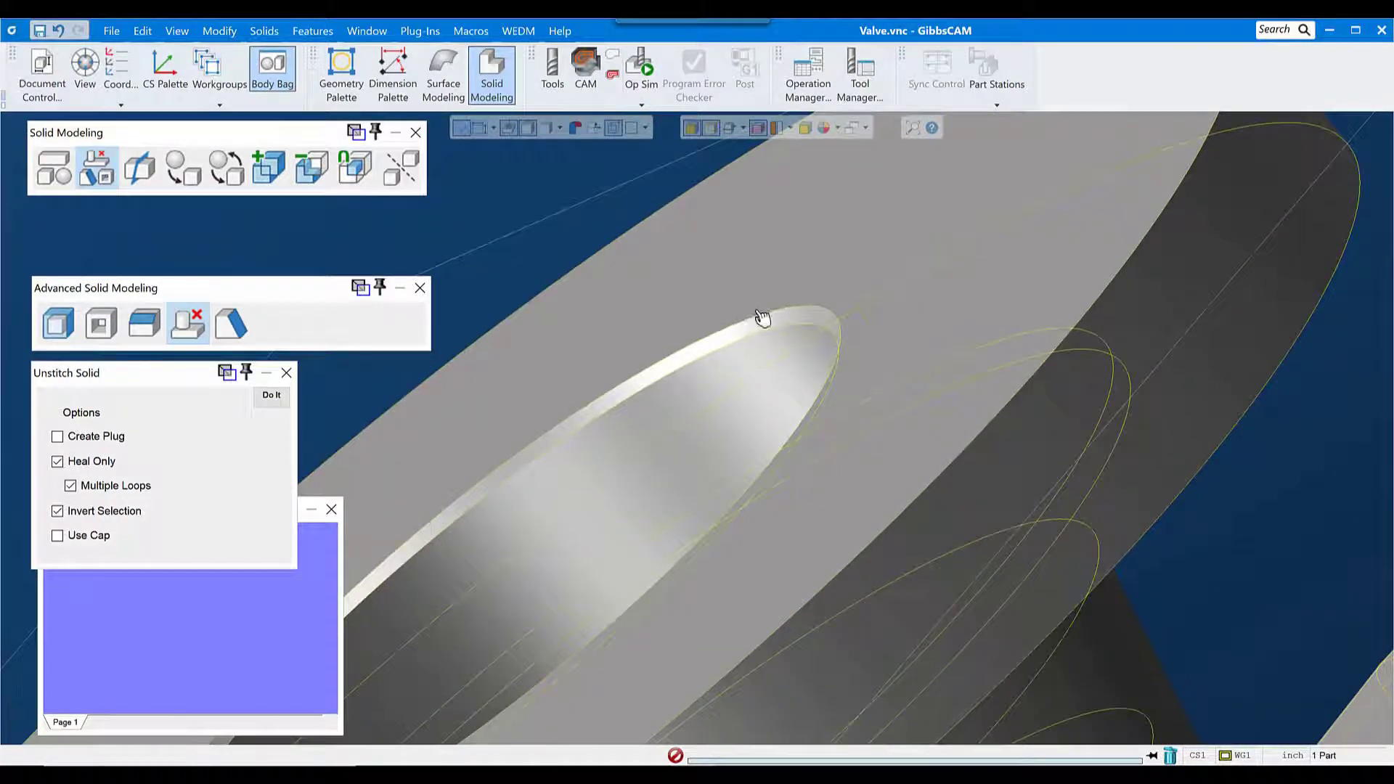
# Step: Add the edges of the two side-boss holes and unstitch the inner cavity with Create Plug enabled
pyautogui.scroll(-10, 799, 349)
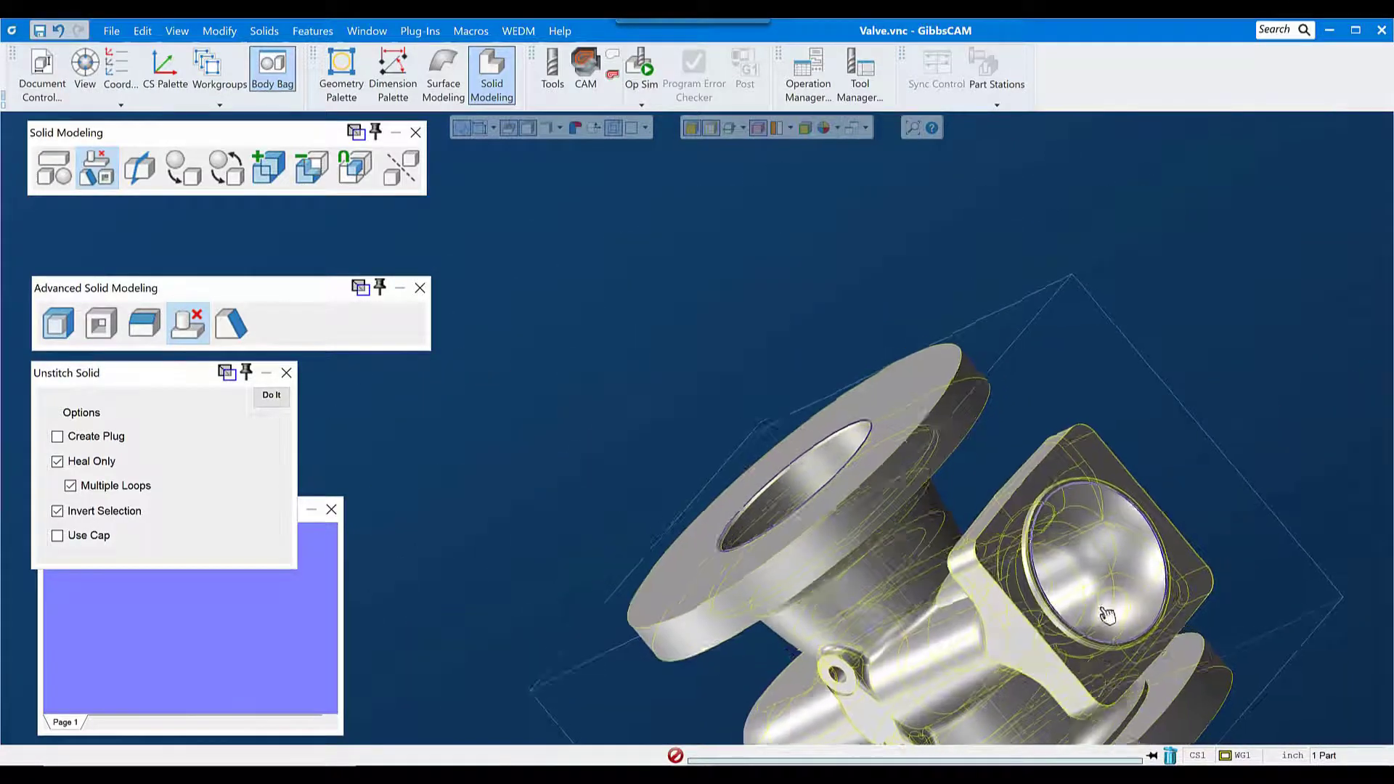
pyautogui.keyDown('shift'); pyautogui.moveTo(842, 679); pyautogui.dragTo(633, 278, button='middle'); pyautogui.keyUp('shift')
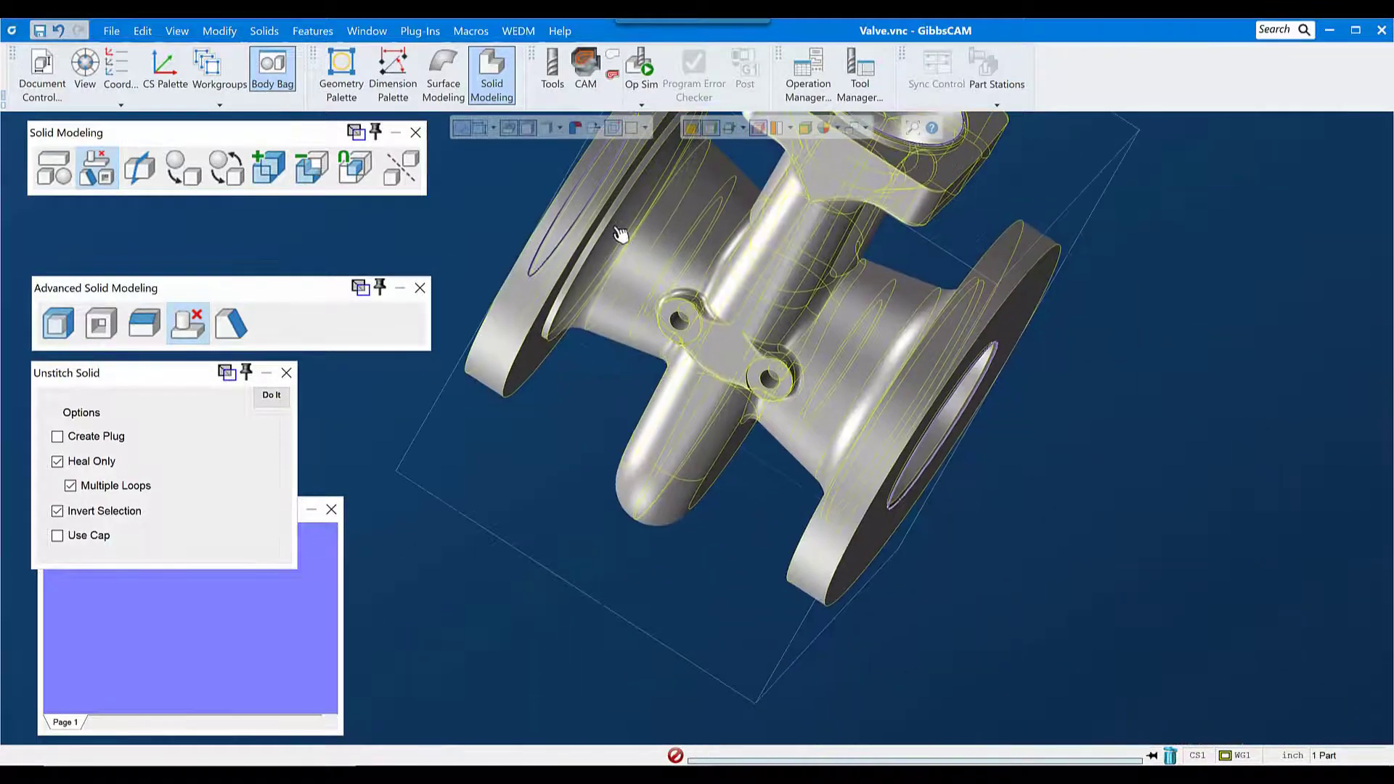
pyautogui.moveTo(619, 236); pyautogui.dragTo(908, 513)
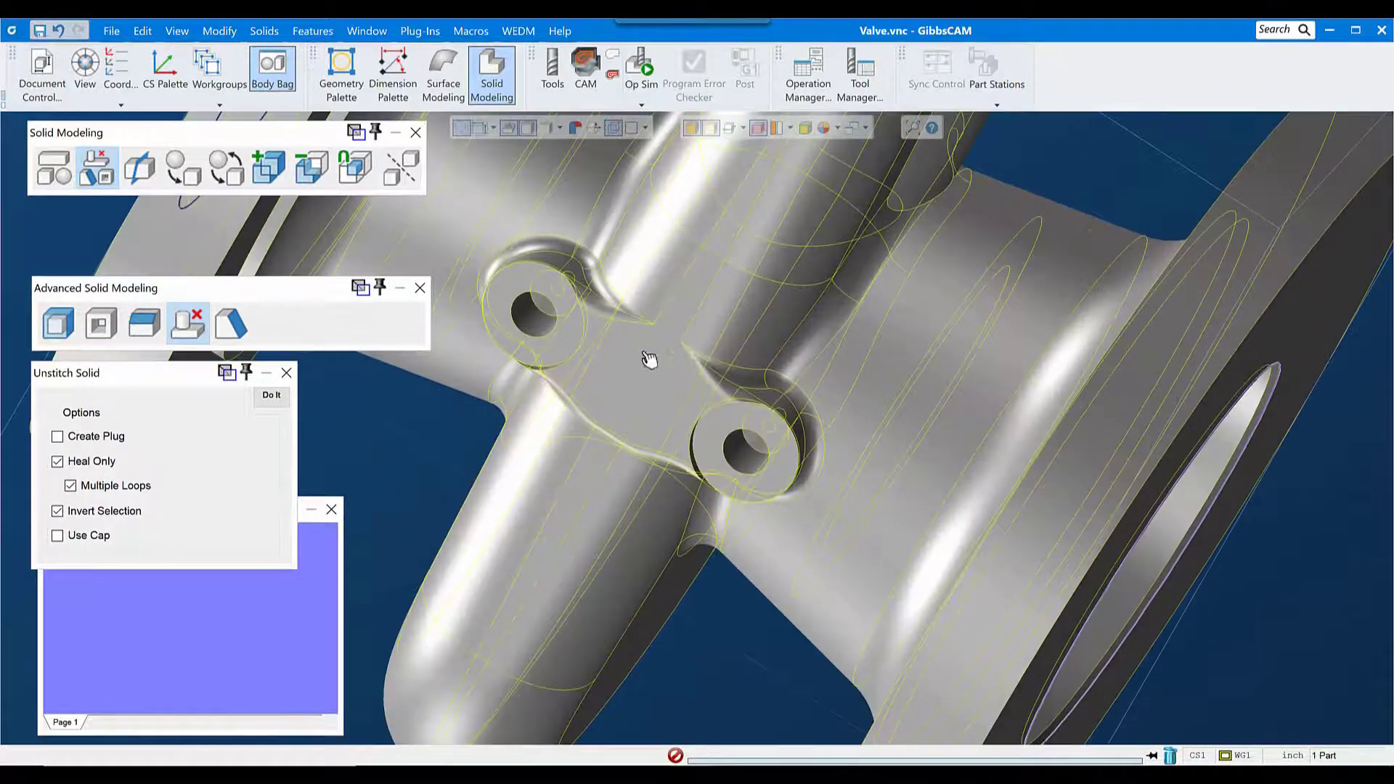
pyautogui.click(521, 307)
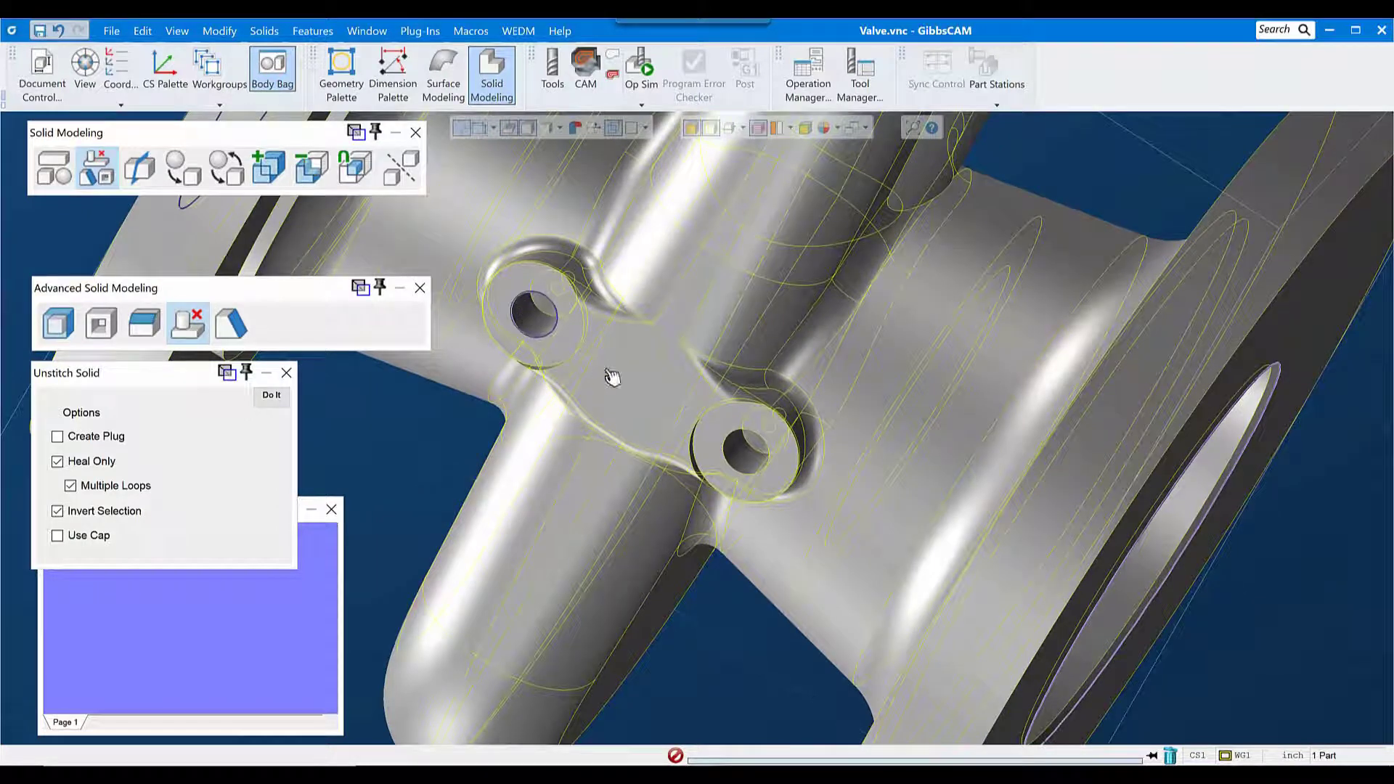
pyautogui.click(730, 449)
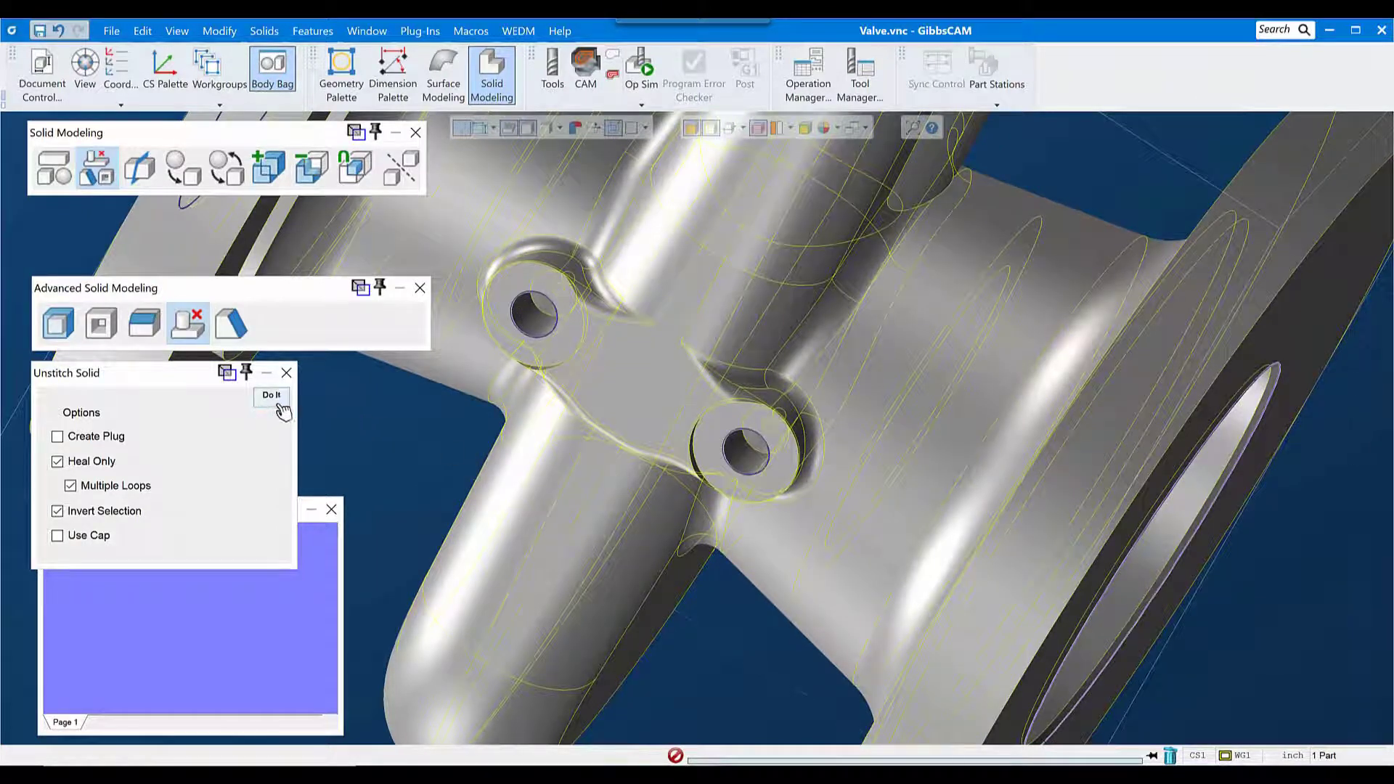
pyautogui.click(98, 437)
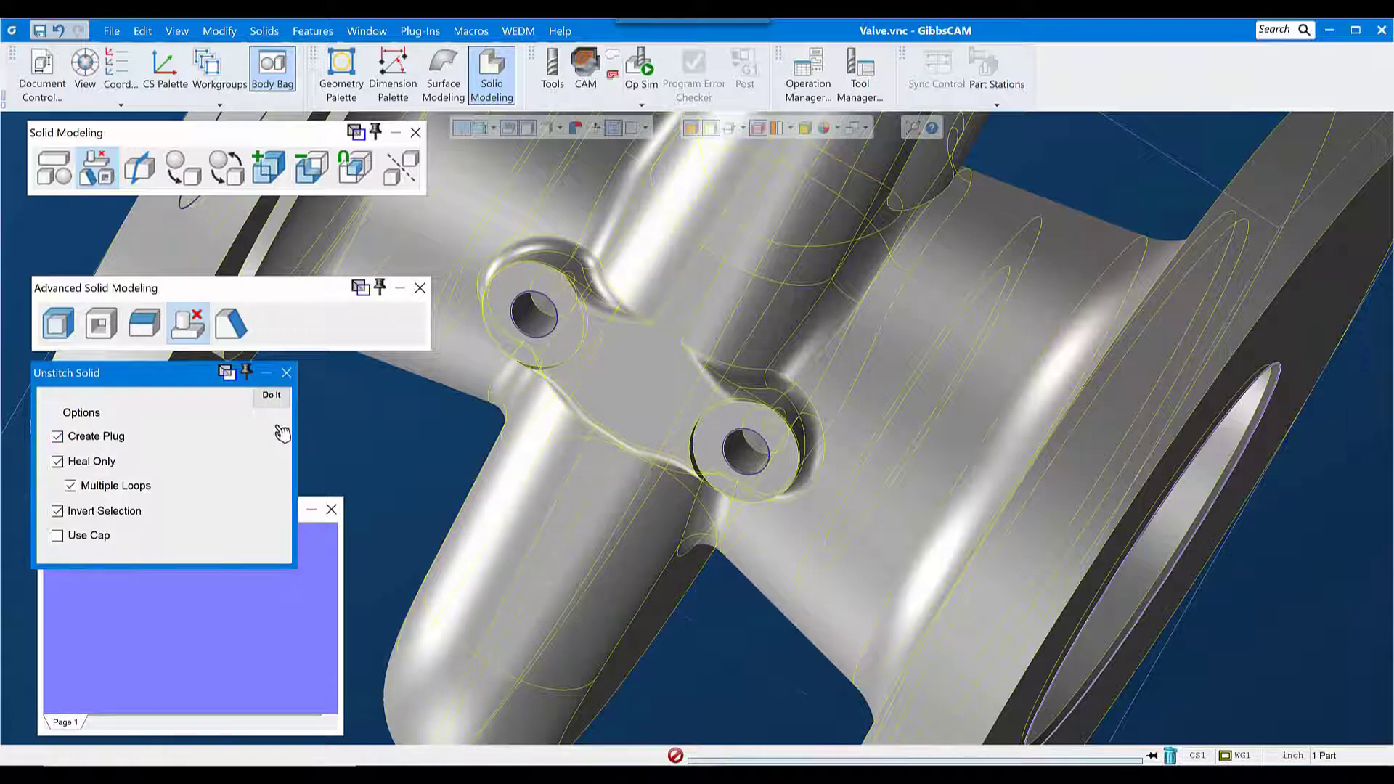
pyautogui.click(272, 396)
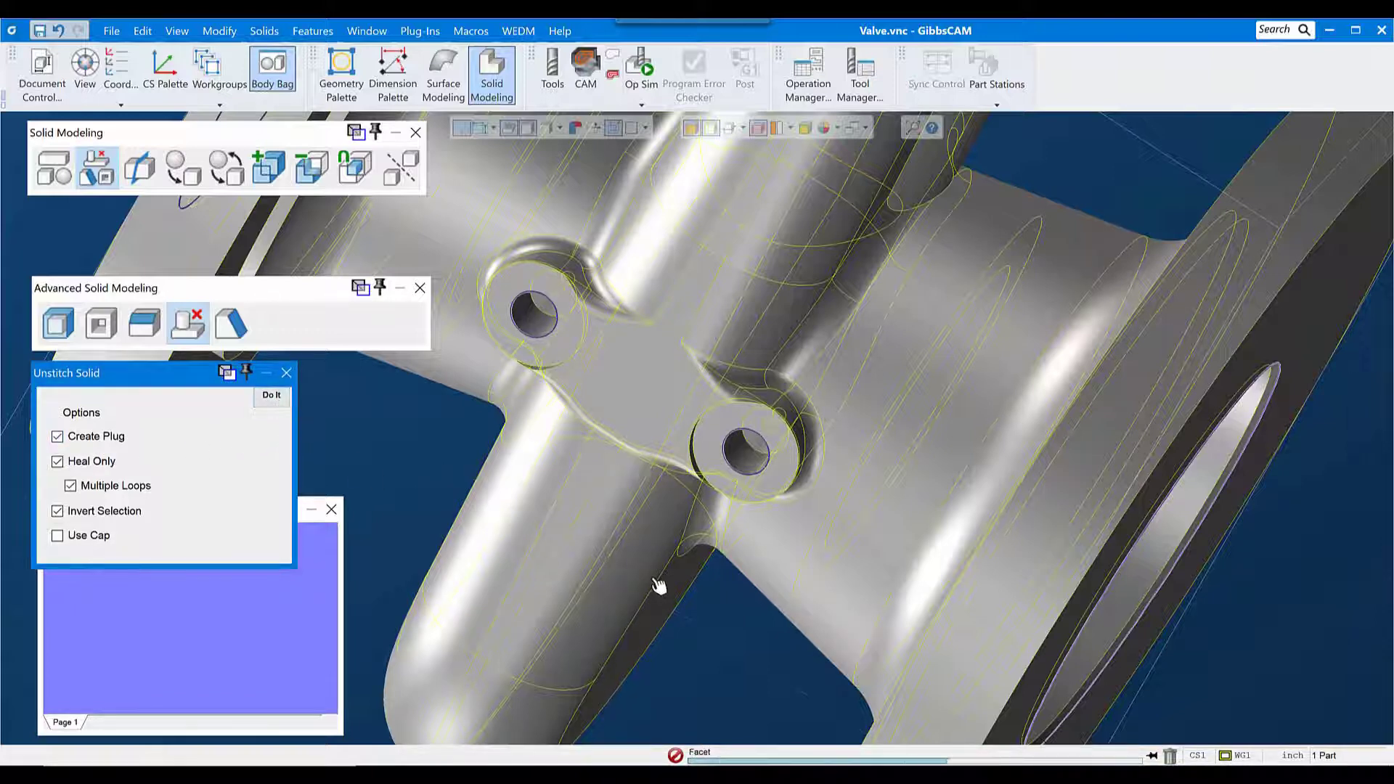
# Step: Put the valve body into the Body Bag and examine the separated cavity plug with edge selection disabled
pyautogui.click(661, 381)
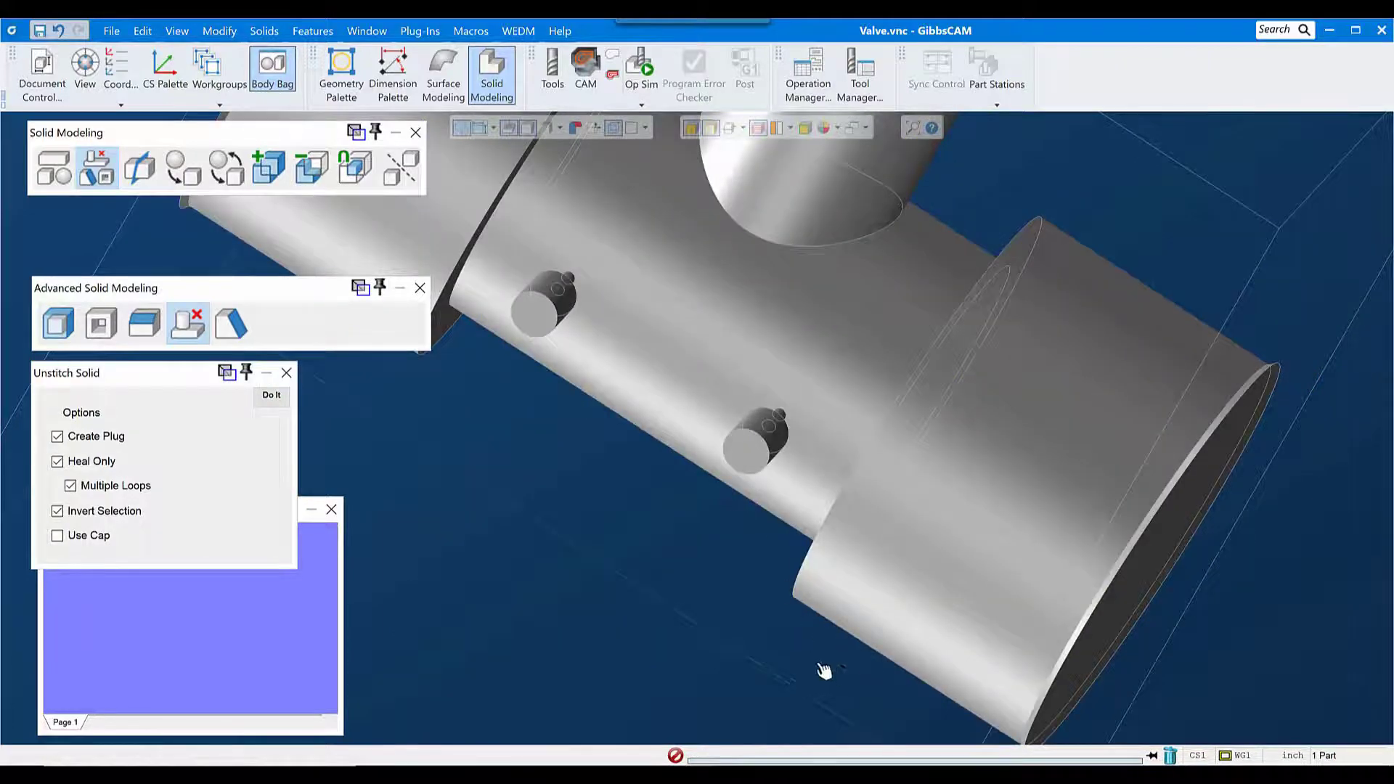
pyautogui.scroll(-5, 824, 671)
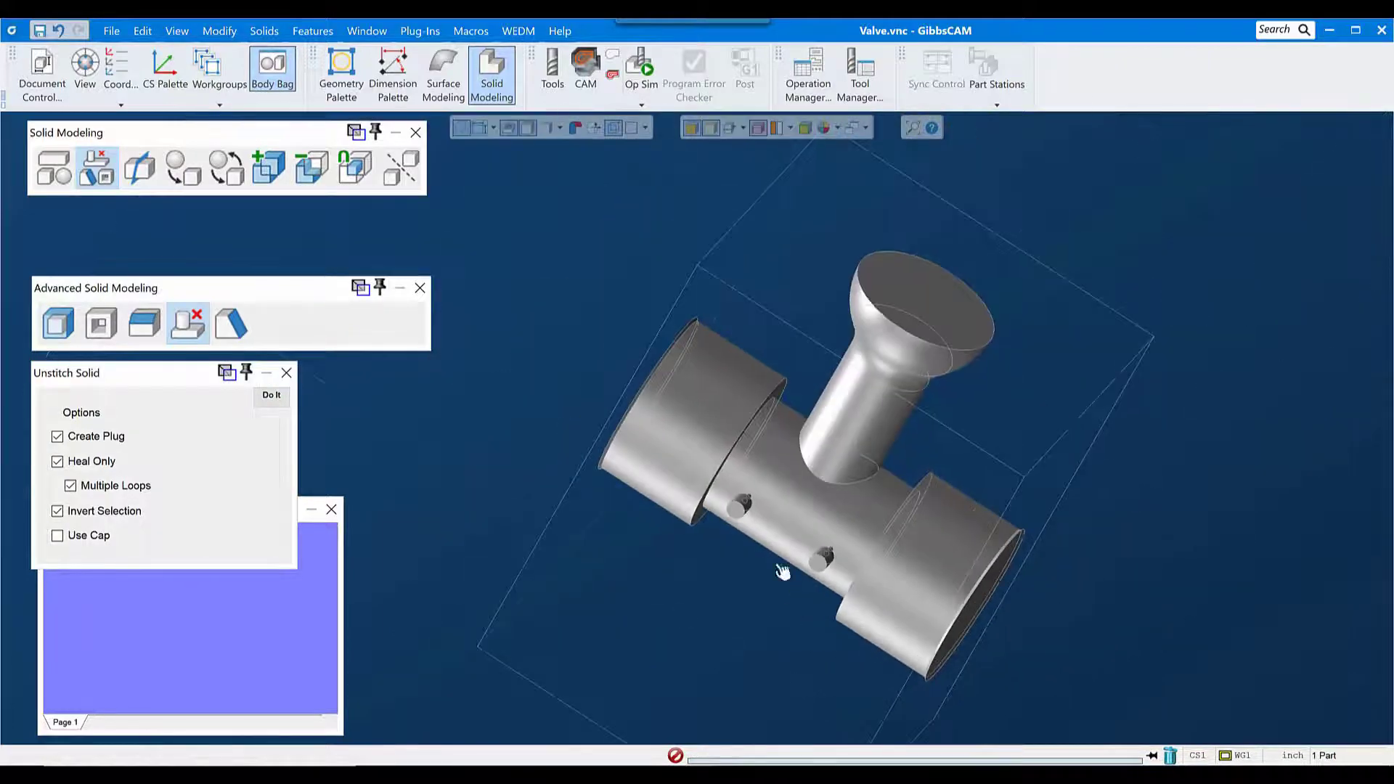
pyautogui.click(713, 132)
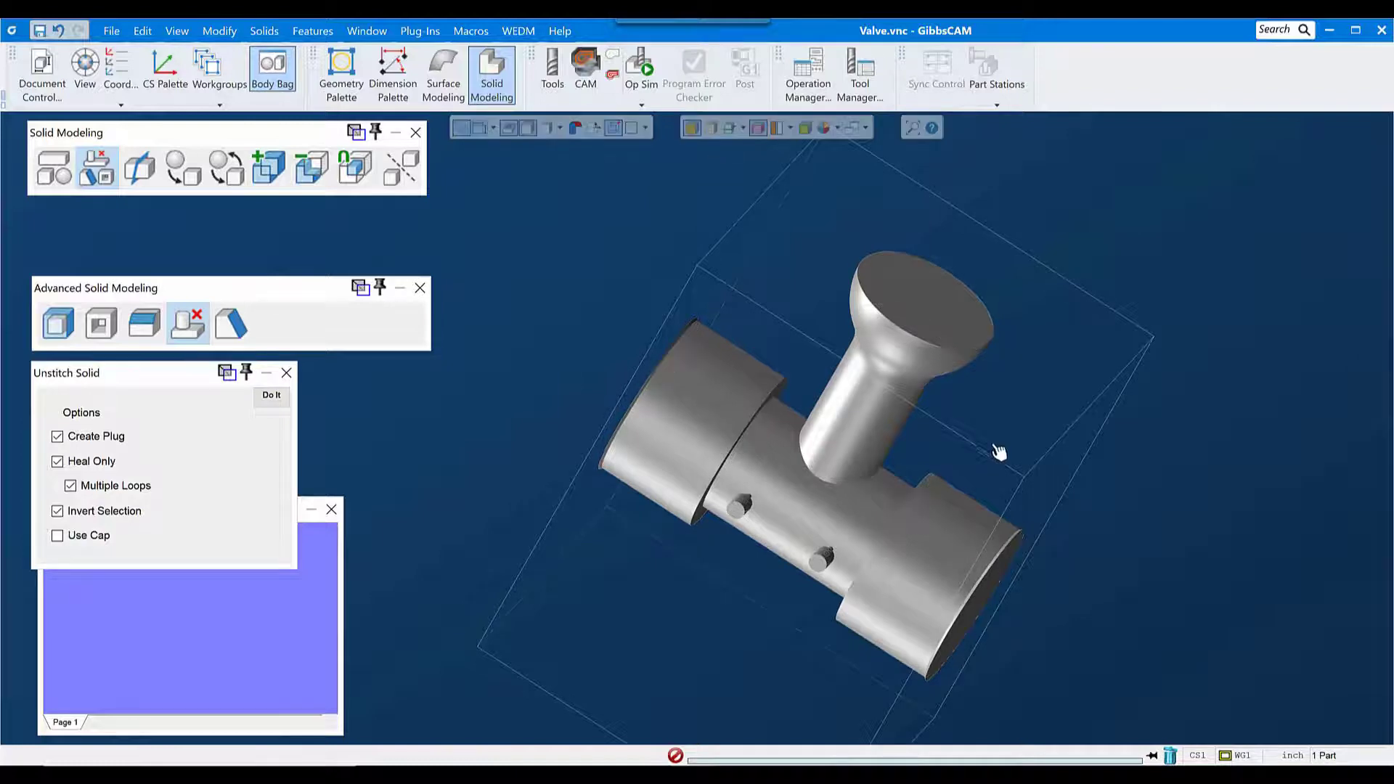
pyautogui.moveTo(1086, 504); pyautogui.dragTo(606, 301, button='middle')
pyautogui.moveTo(961, 566); pyautogui.dragTo(652, 595, button='middle')
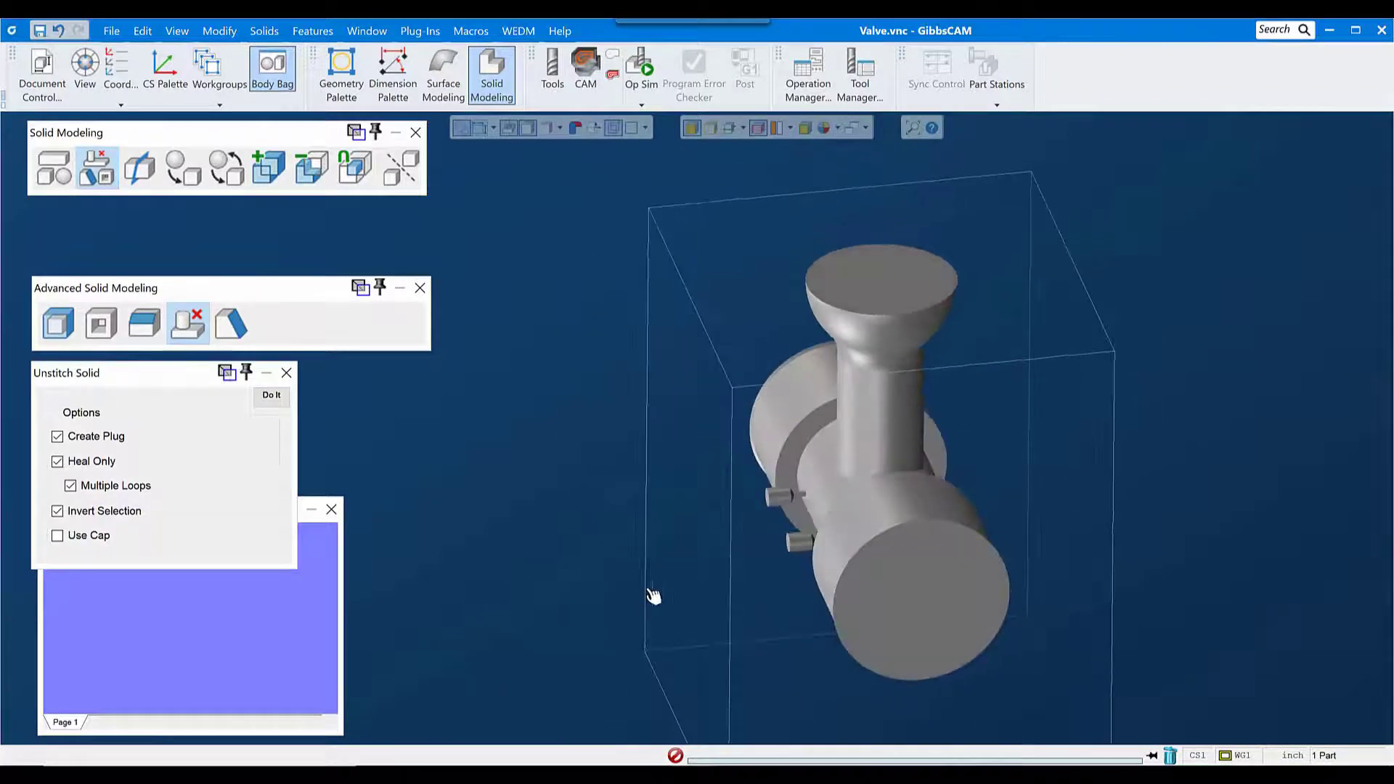
pyautogui.moveTo(717, 469); pyautogui.dragTo(941, 594)
pyautogui.moveTo(924, 481); pyautogui.dragTo(982, 501, button='middle')
pyautogui.scroll(-5, 1068, 455)
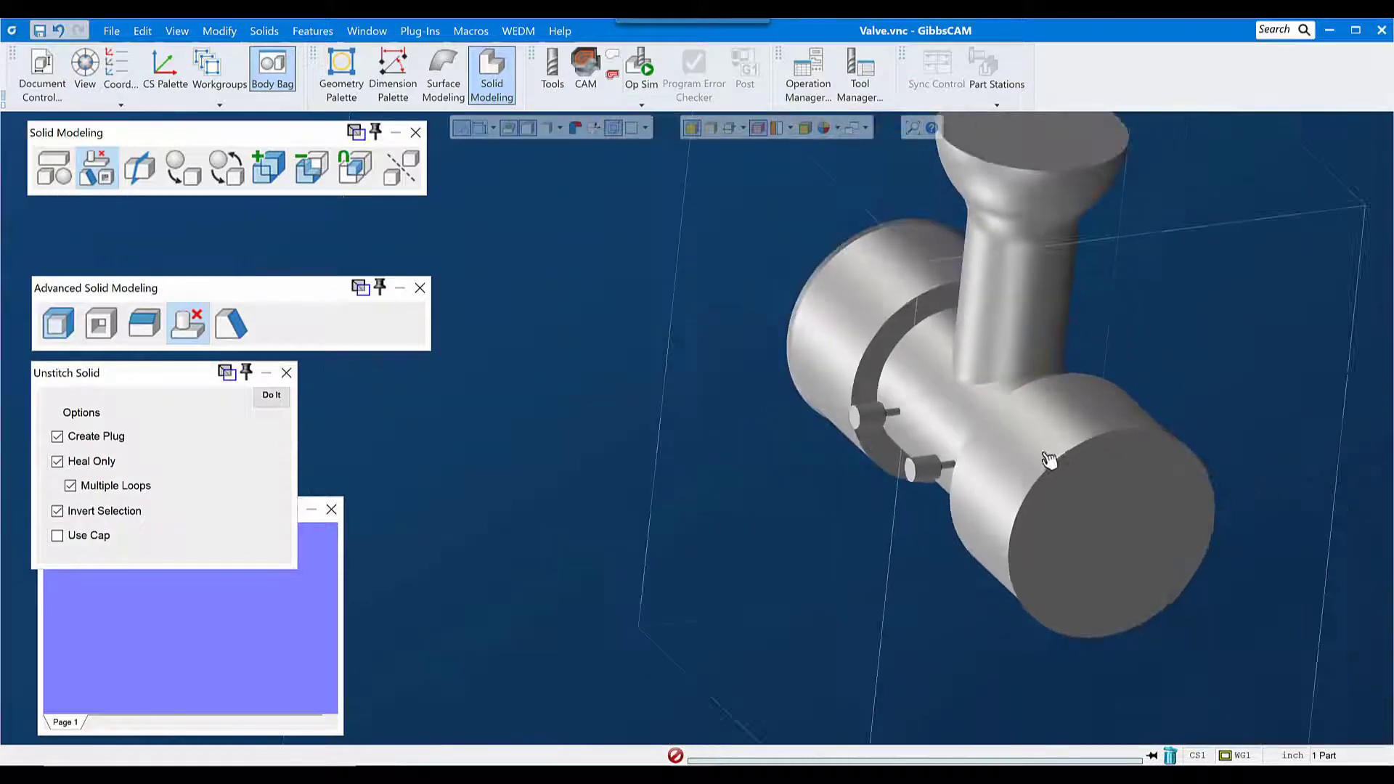
# Step: Delete the cavity plug solid and bring the filled valve body back from the Body Bag
pyautogui.click(1032, 350)
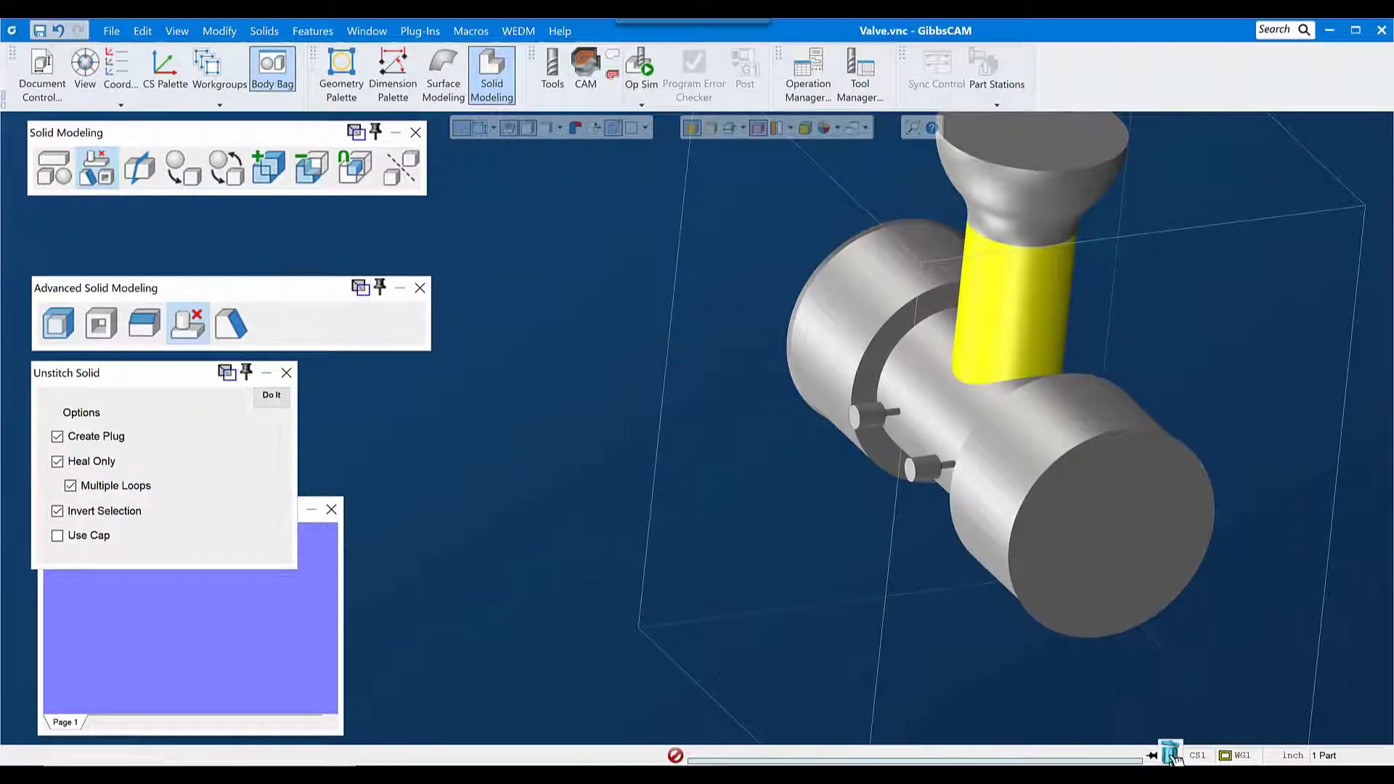
pyautogui.click(1169, 755)
pyautogui.click(647, 432)
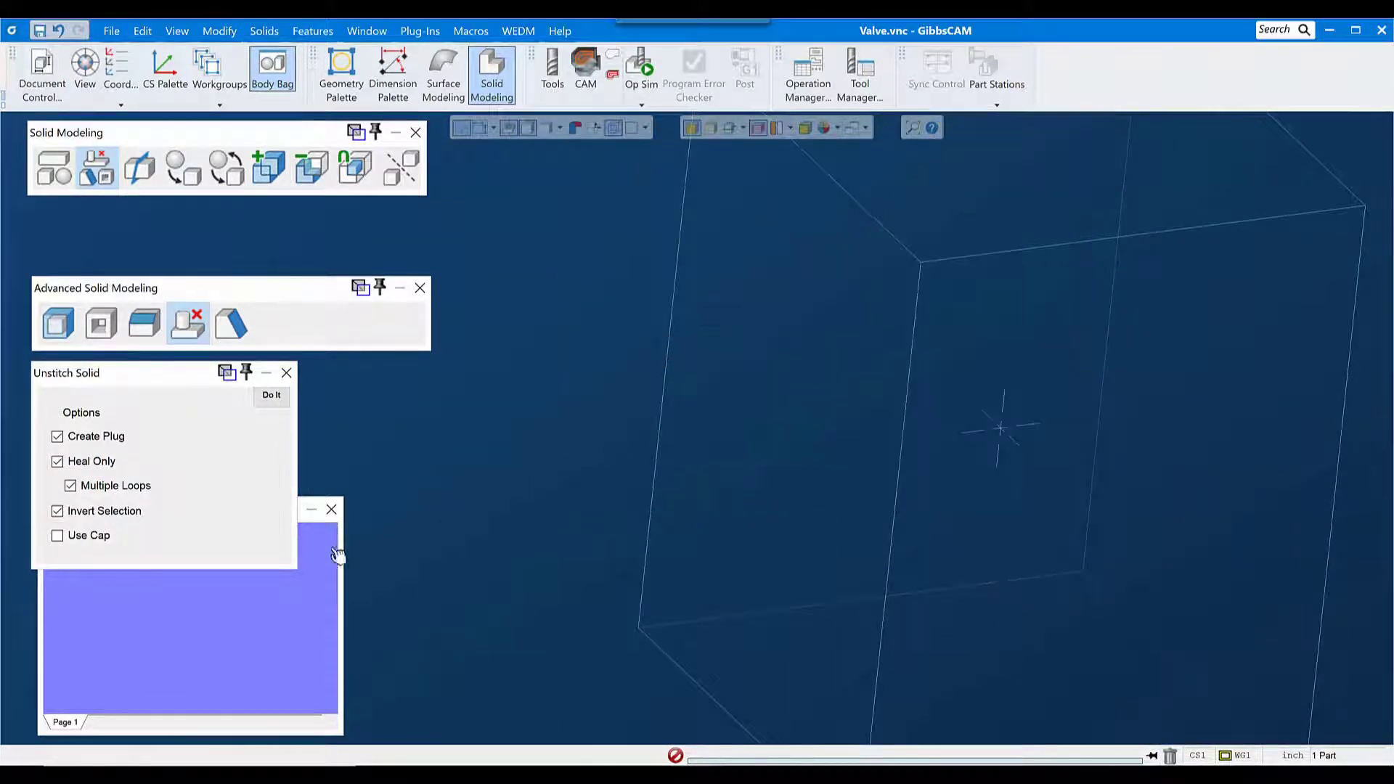
pyautogui.doubleClick(206, 541)
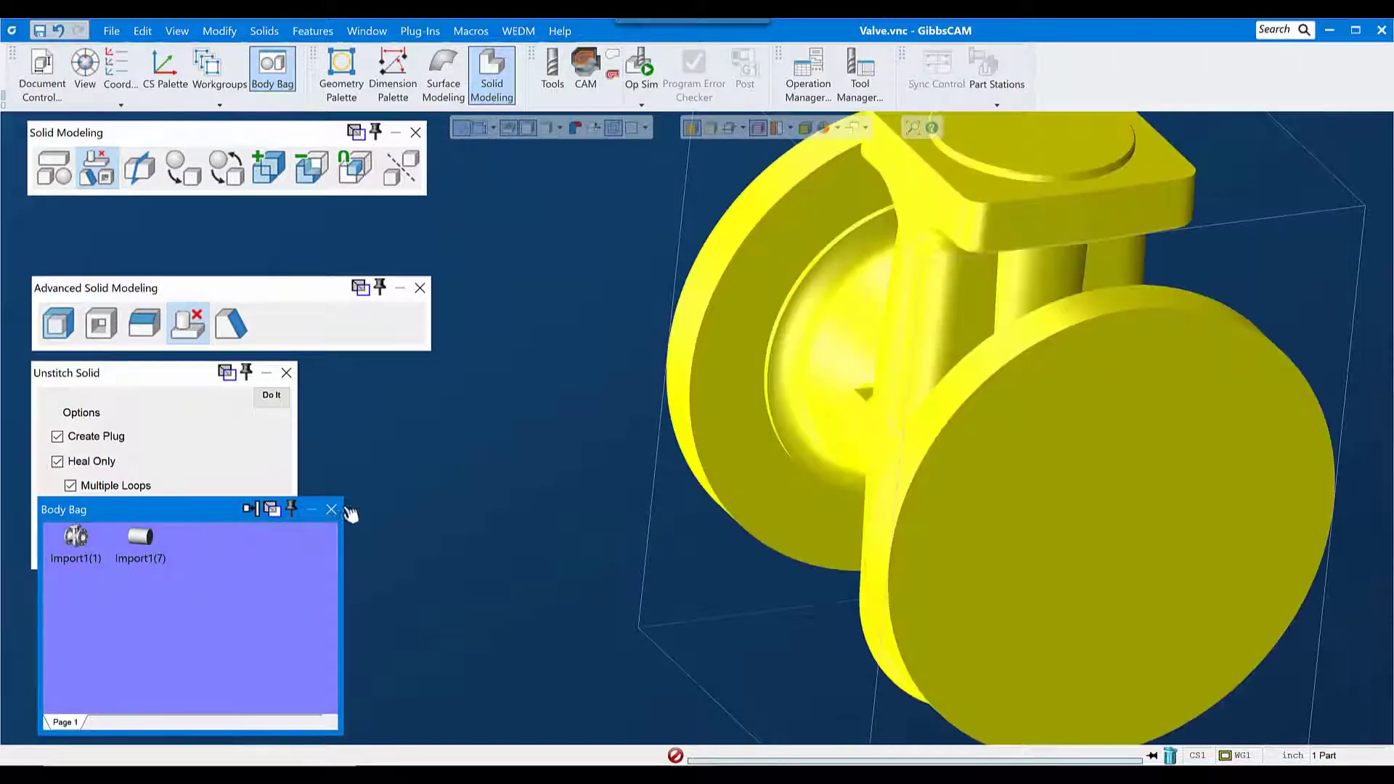
pyautogui.click(332, 509)
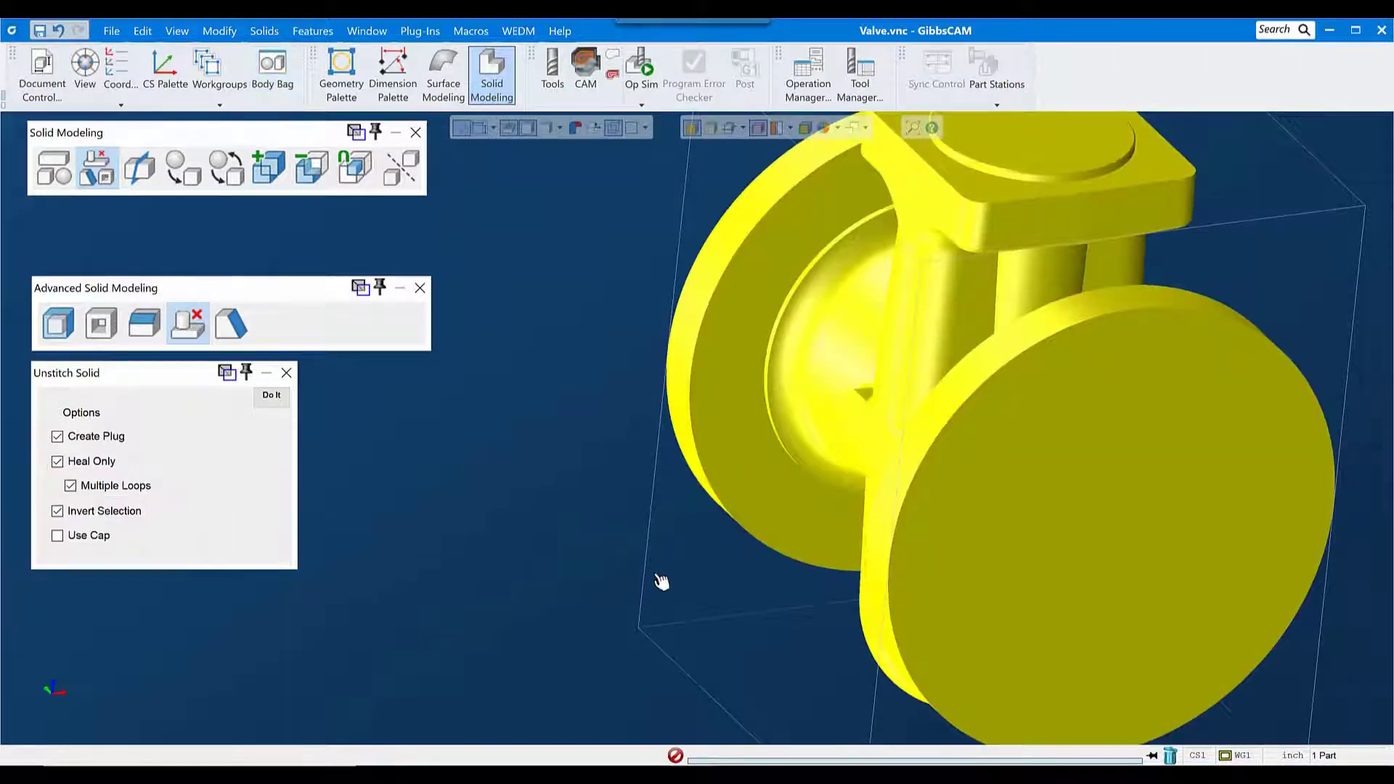
# Step: Remove the two round raised pads on the side boss with Unstitch Solid, using their end and side faces
pyautogui.scroll(-5, 726, 581)
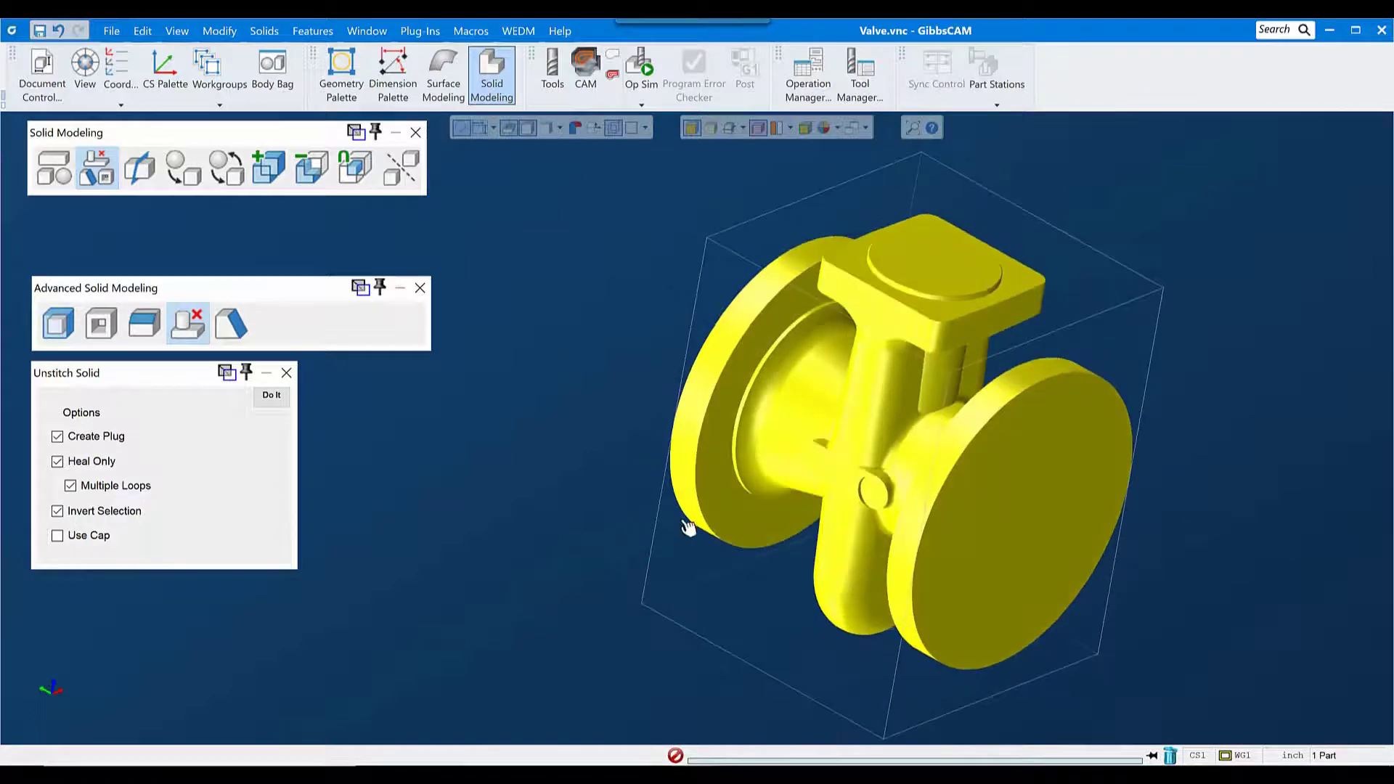
pyautogui.scroll(5, 789, 480)
pyautogui.click(748, 399)
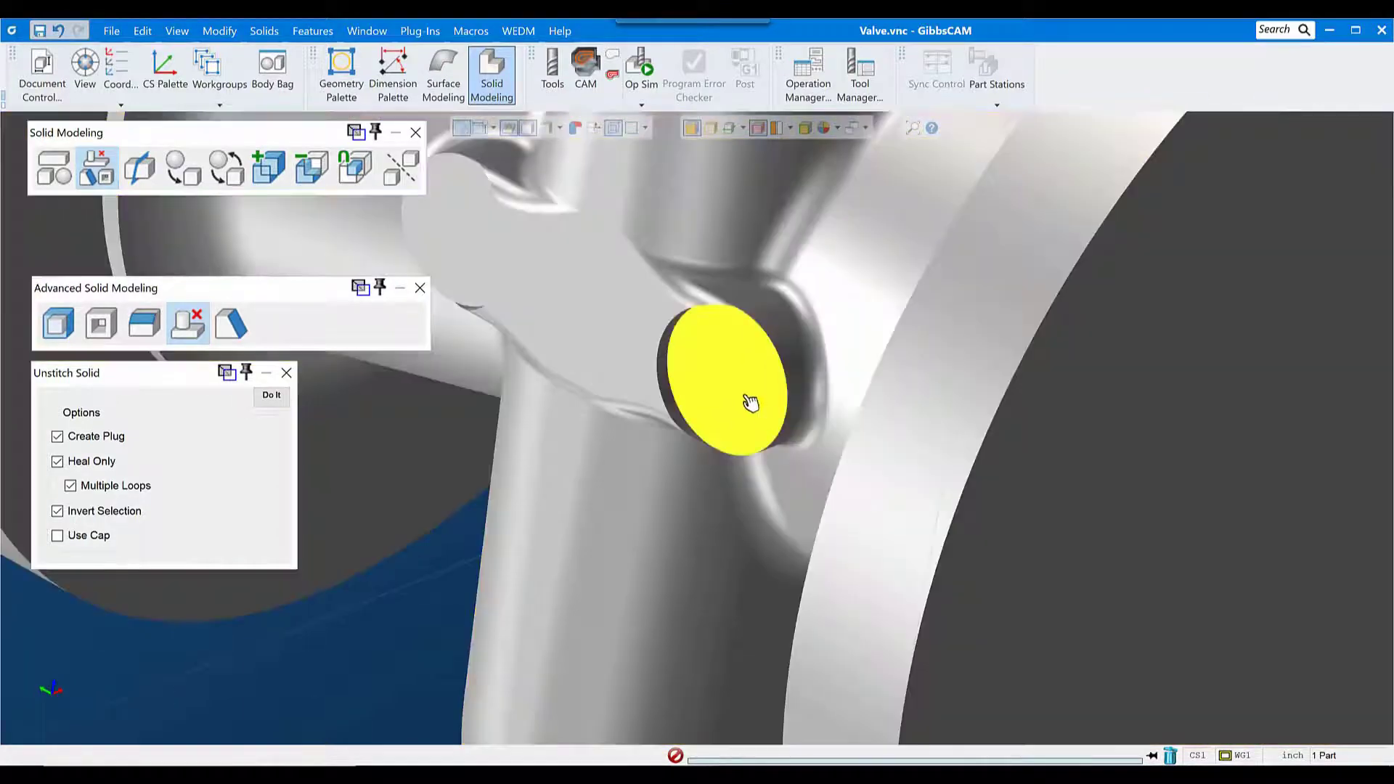
pyautogui.moveTo(614, 468); pyautogui.dragTo(927, 488, button='middle')
pyautogui.click(683, 323)
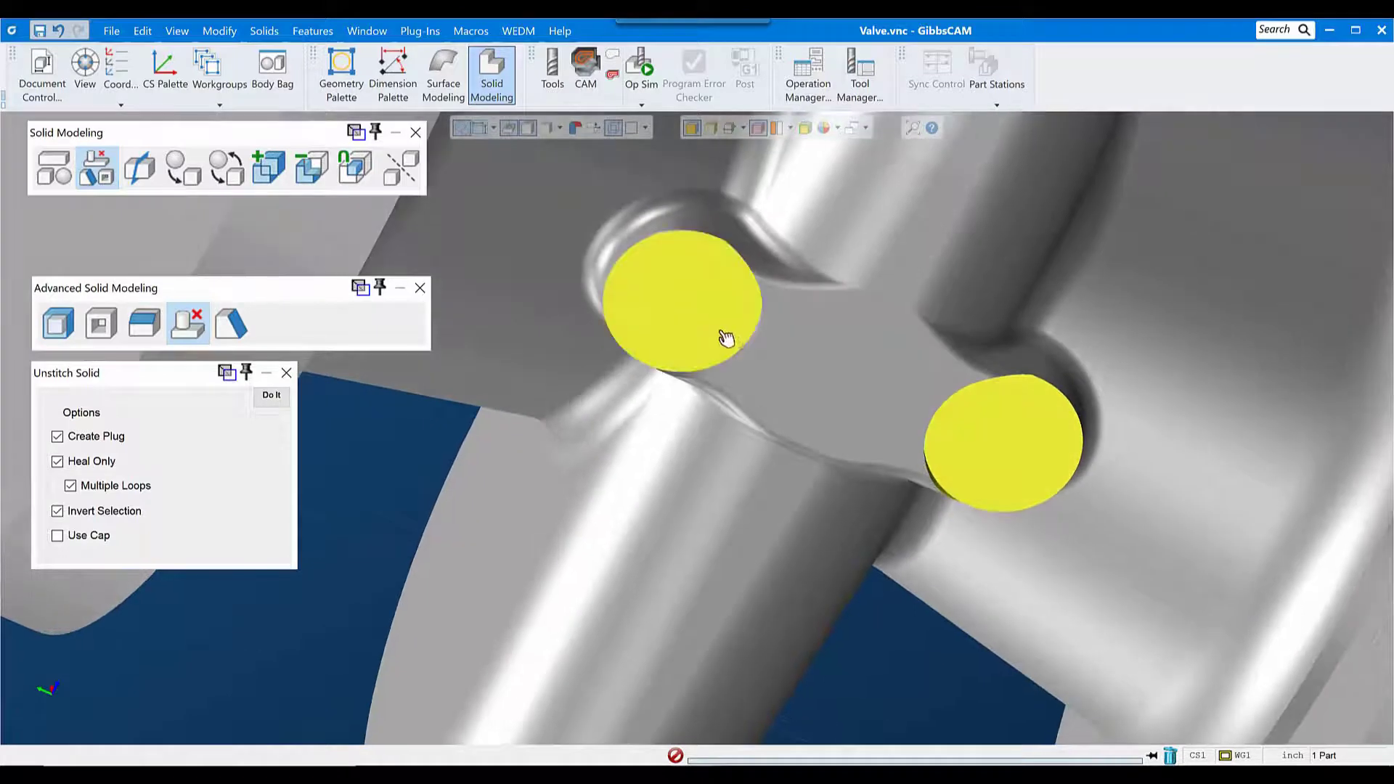
pyautogui.moveTo(722, 336); pyautogui.dragTo(799, 412, button='middle')
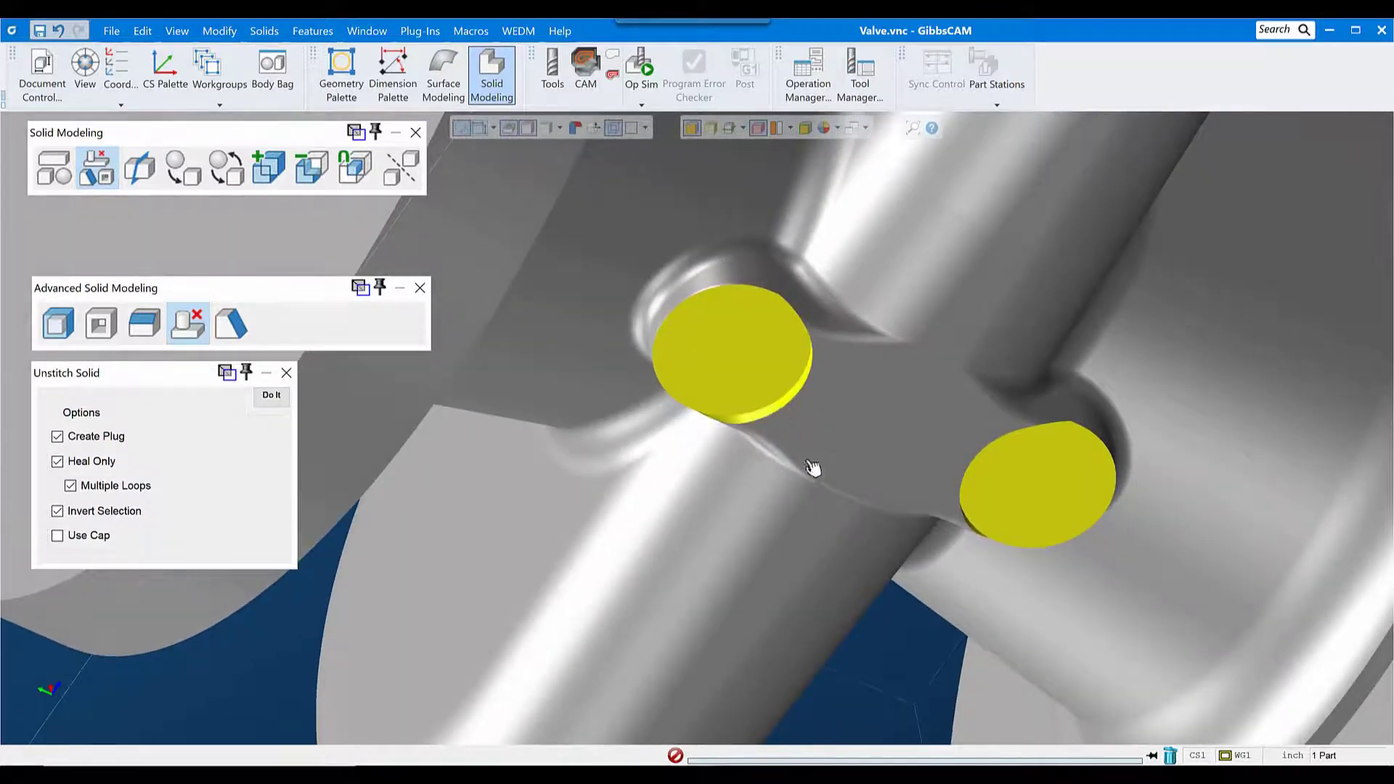
pyautogui.moveTo(899, 523); pyautogui.dragTo(957, 386, button='middle')
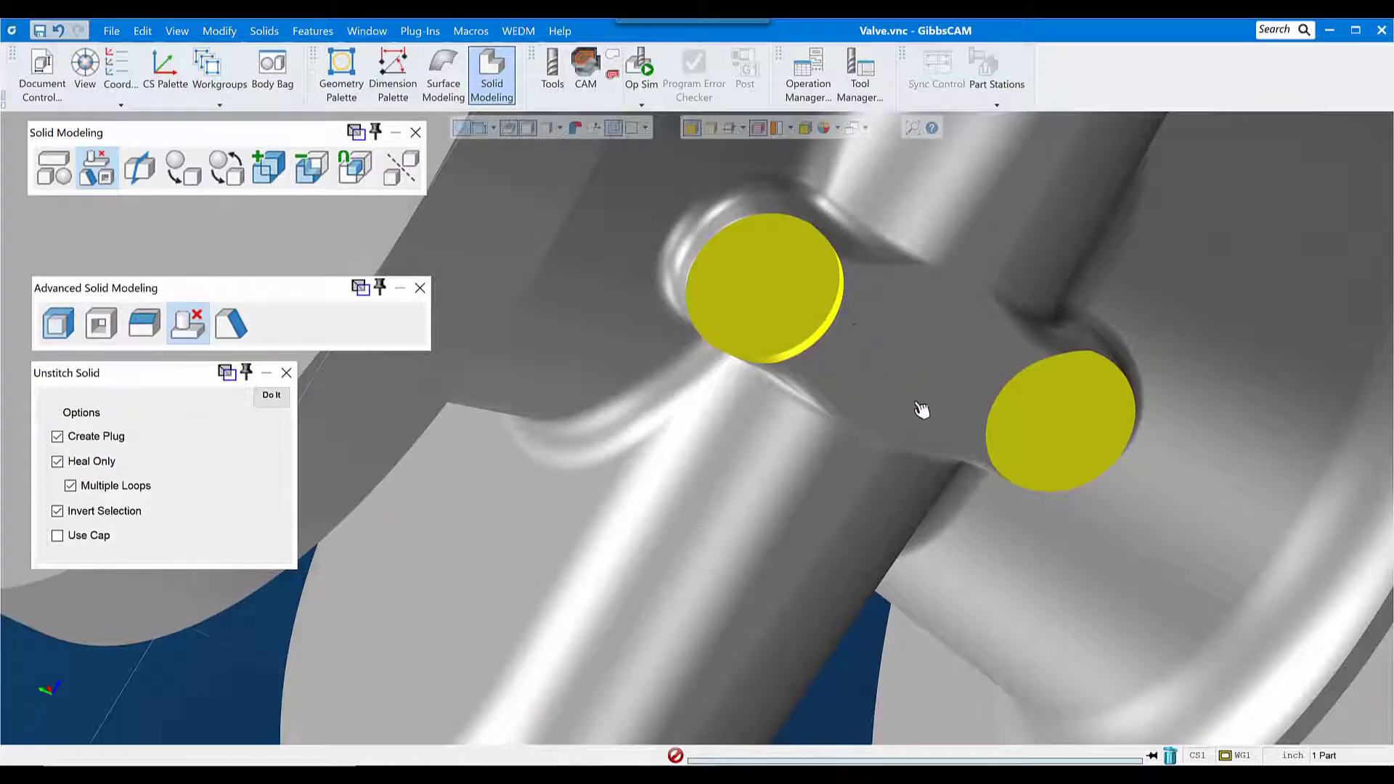
pyautogui.moveTo(921, 408); pyautogui.dragTo(856, 311, button='middle')
pyautogui.moveTo(918, 535); pyautogui.dragTo(919, 341, button='middle')
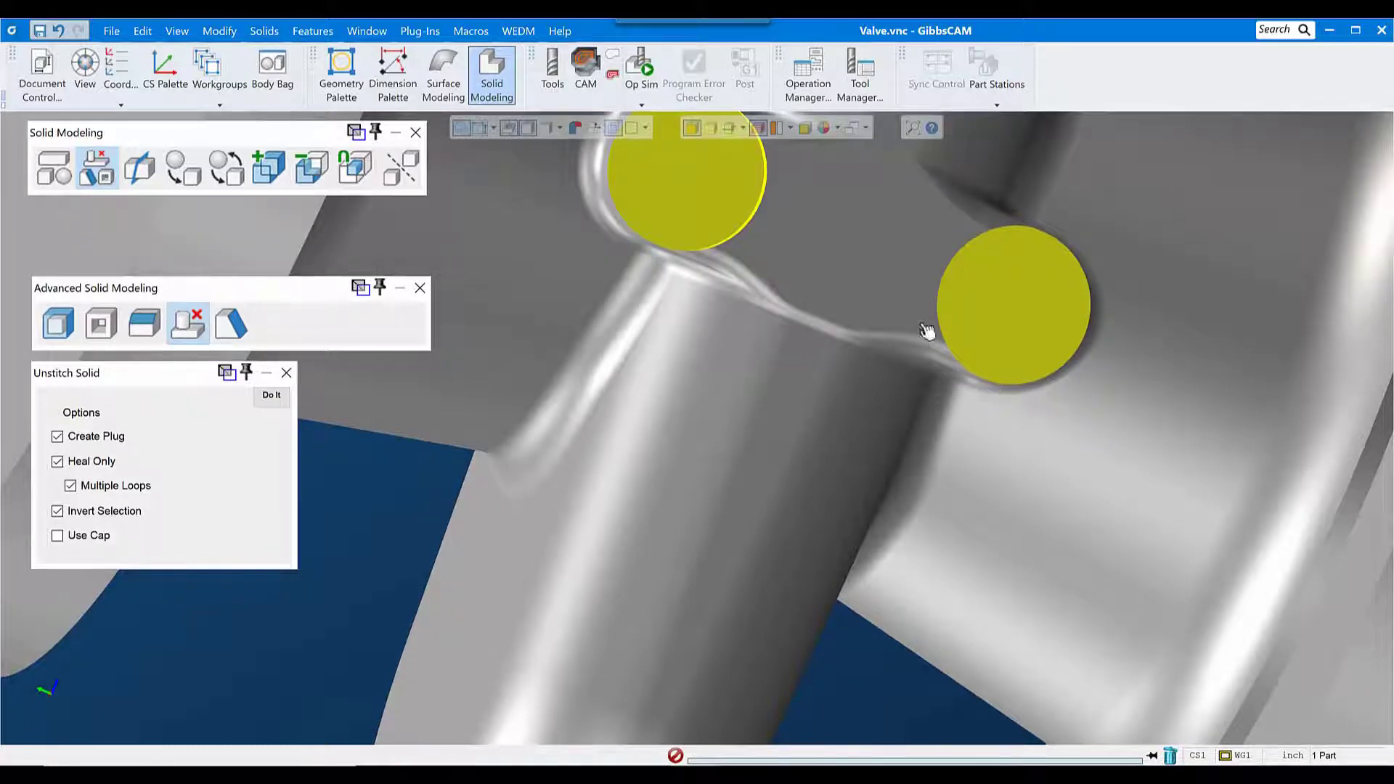
pyautogui.click(271, 396)
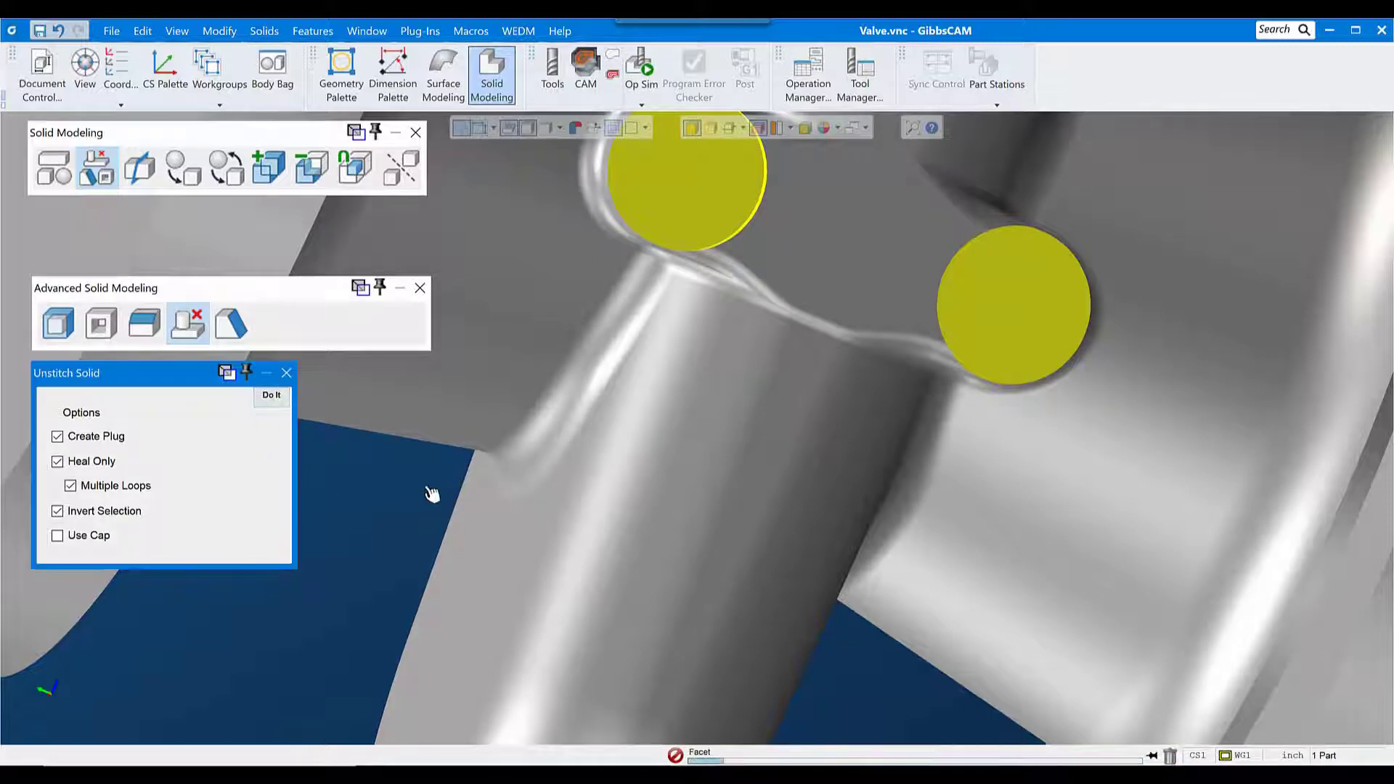
pyautogui.moveTo(864, 631); pyautogui.dragTo(922, 327, button='middle')
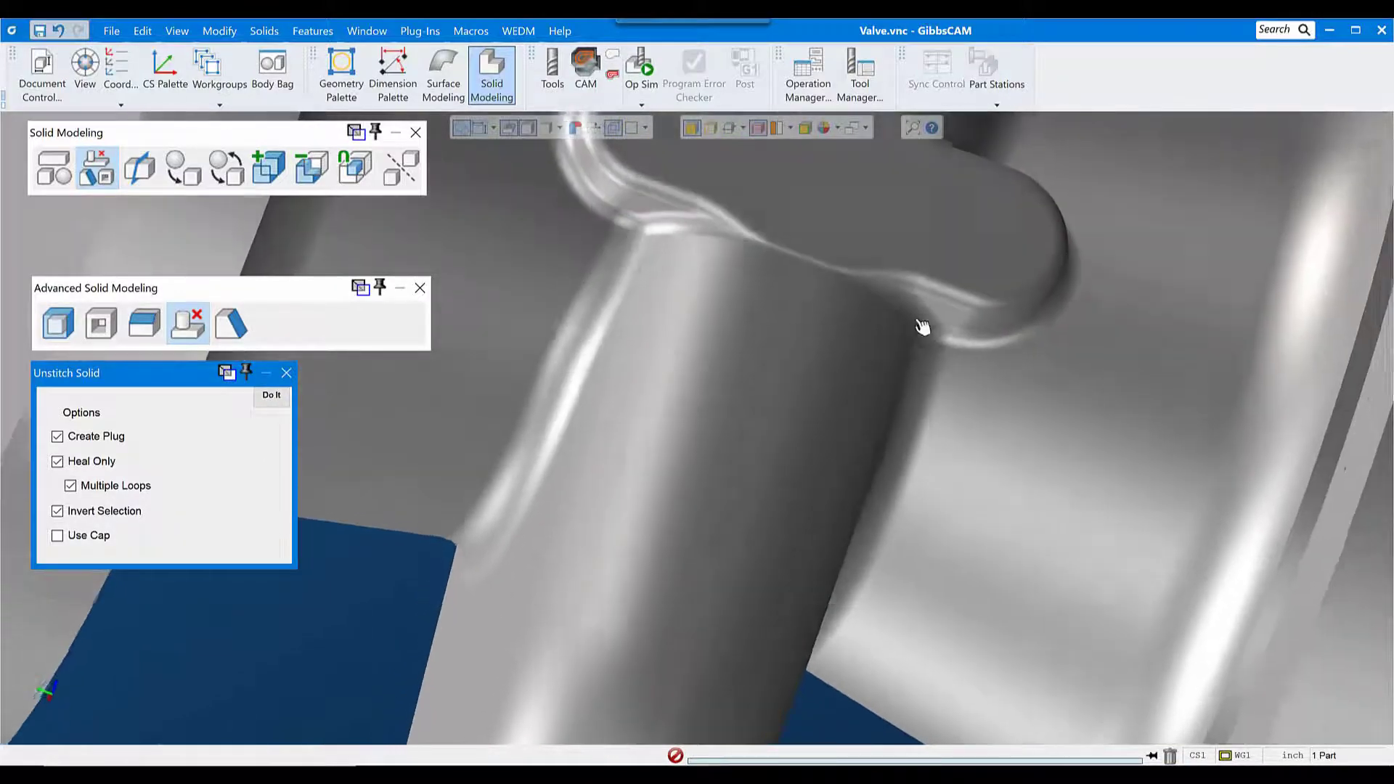
pyautogui.scroll(-5, 923, 327)
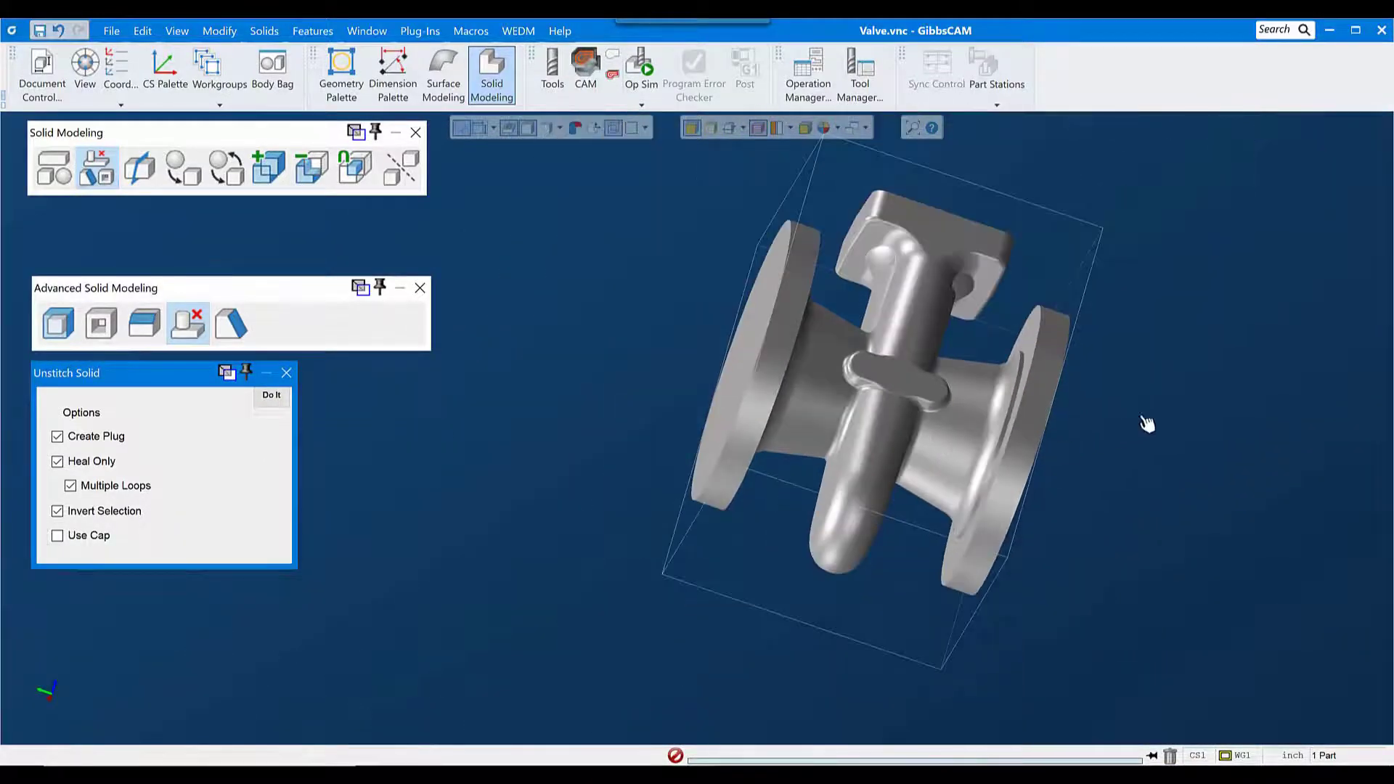
pyautogui.moveTo(1147, 424); pyautogui.dragTo(868, 516, button='middle')
# Step: Put the simplified valve into the Body Bag and place a copy of the original Import1(1) in the workspace in isometric view
pyautogui.doubleClick(899, 351)
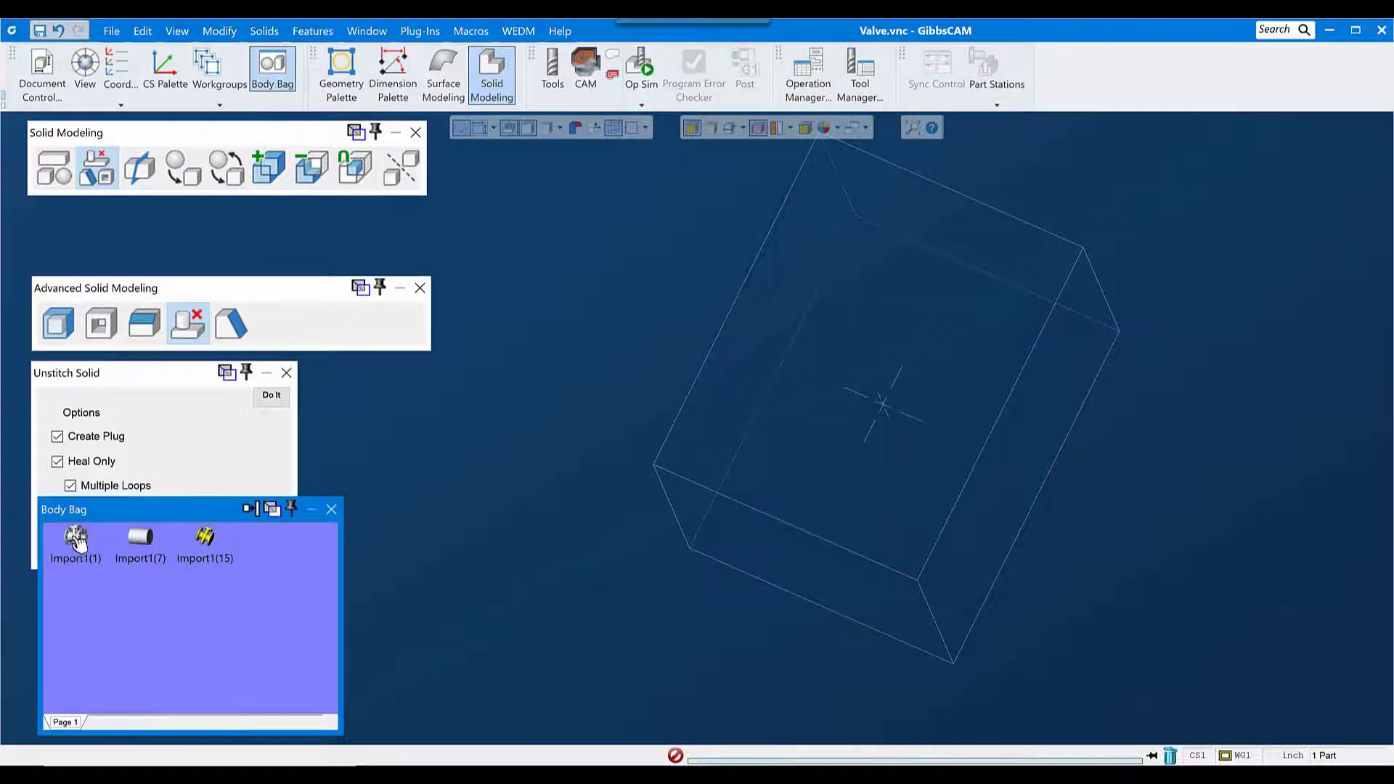
pyautogui.click(75, 537)
pyautogui.click(201, 583)
pyautogui.hotkey('ctrl', 'v')
pyautogui.hotkey('ctrl', 'i')
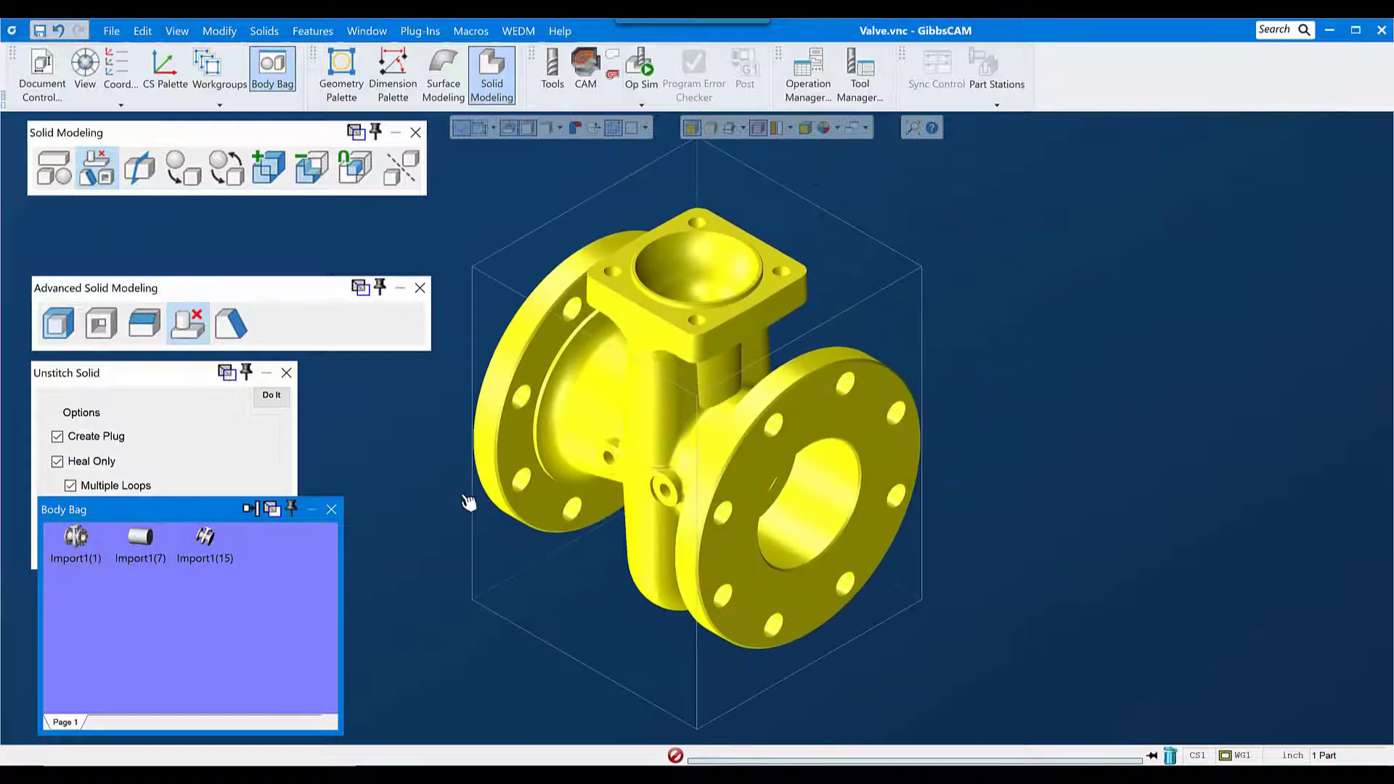
pyautogui.click(331, 508)
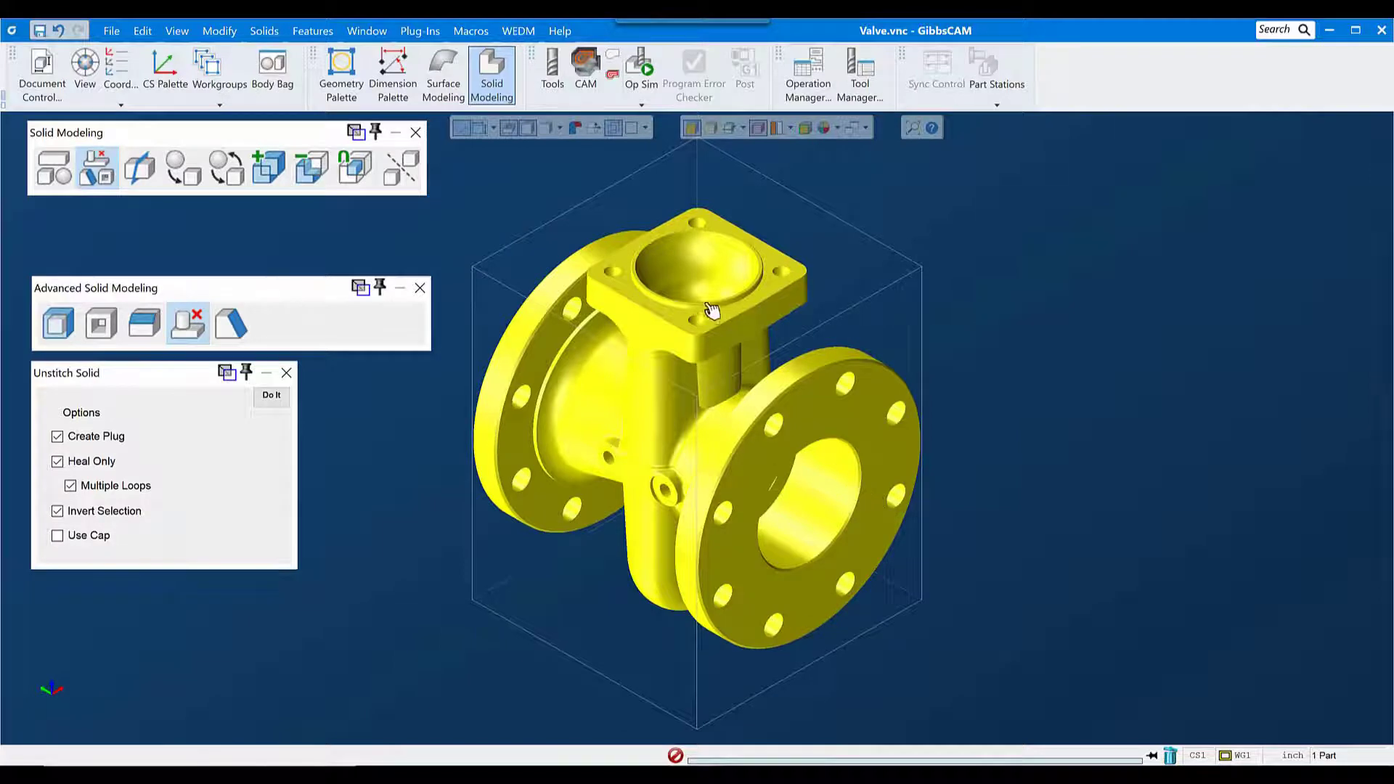
# Step: Recognize the valve's holes with the Hole Manager's AFR and group them automatically
pyautogui.click(313, 30)
pyautogui.click(327, 104)
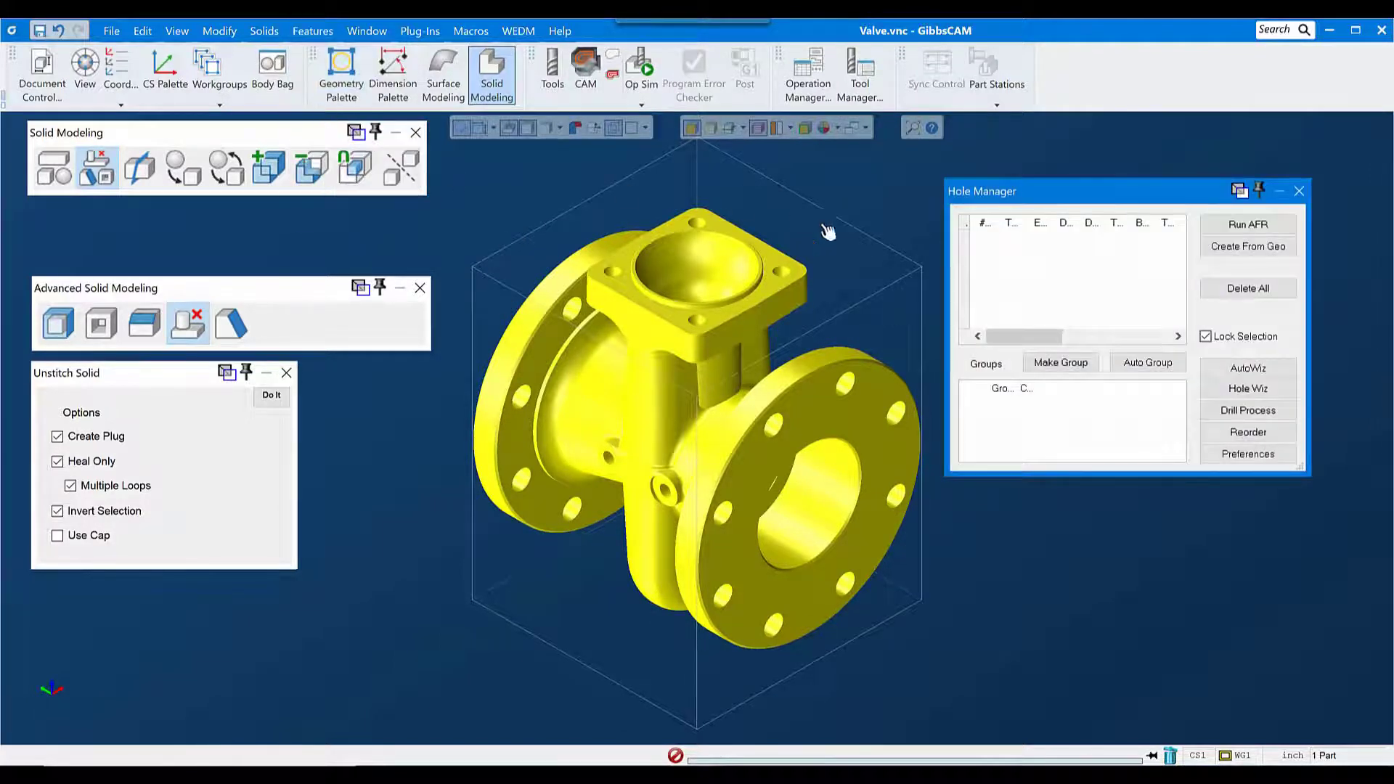
pyautogui.click(1253, 226)
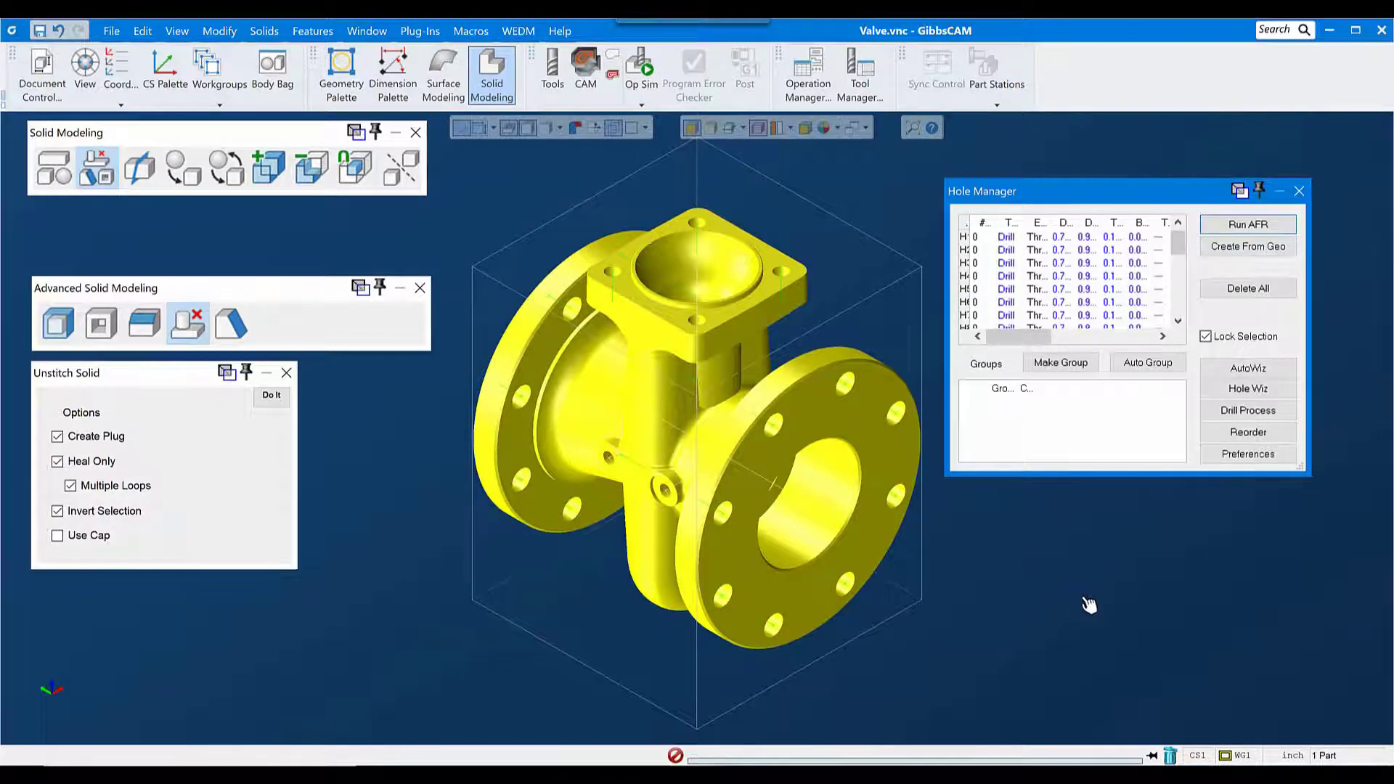
pyautogui.click(1150, 370)
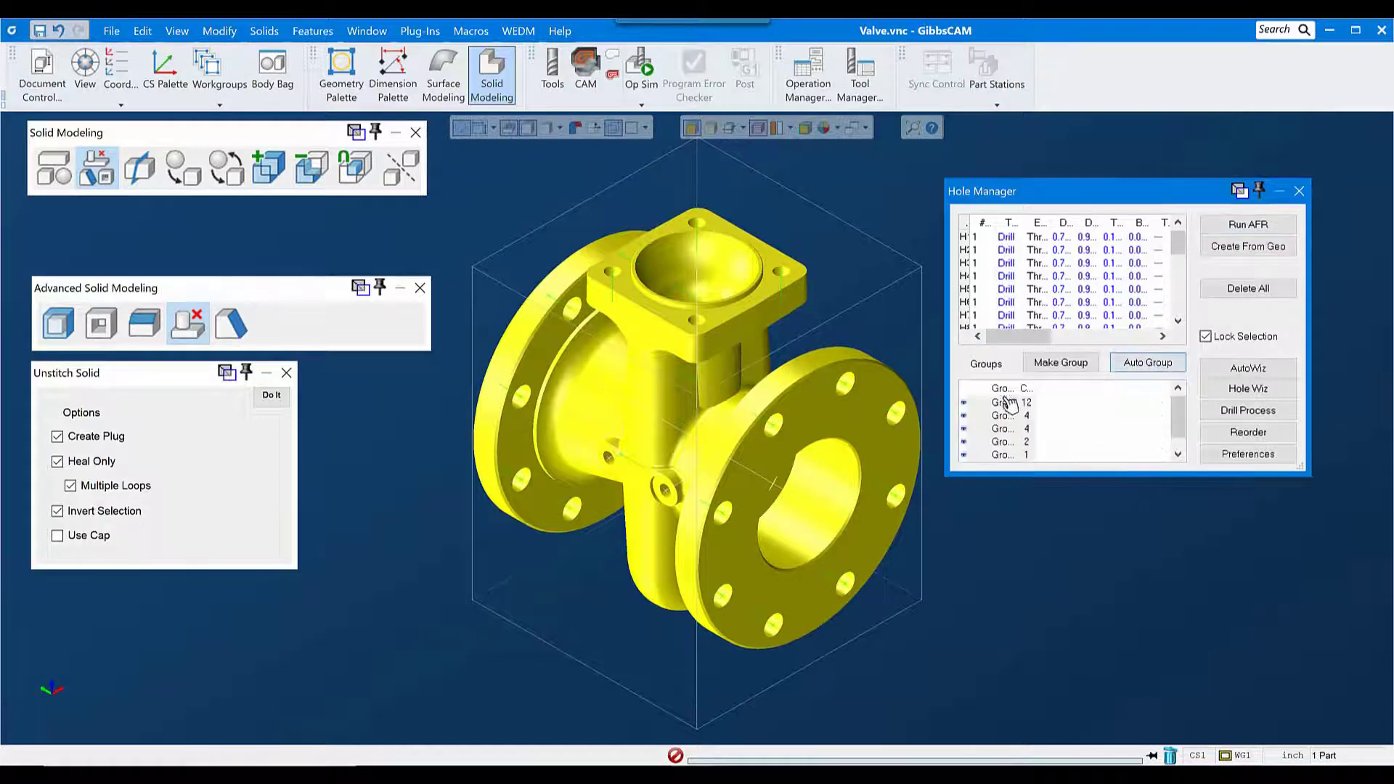
# Step: Check which holes on the valve belong to each of the first three hole groups
pyautogui.click(1004, 408)
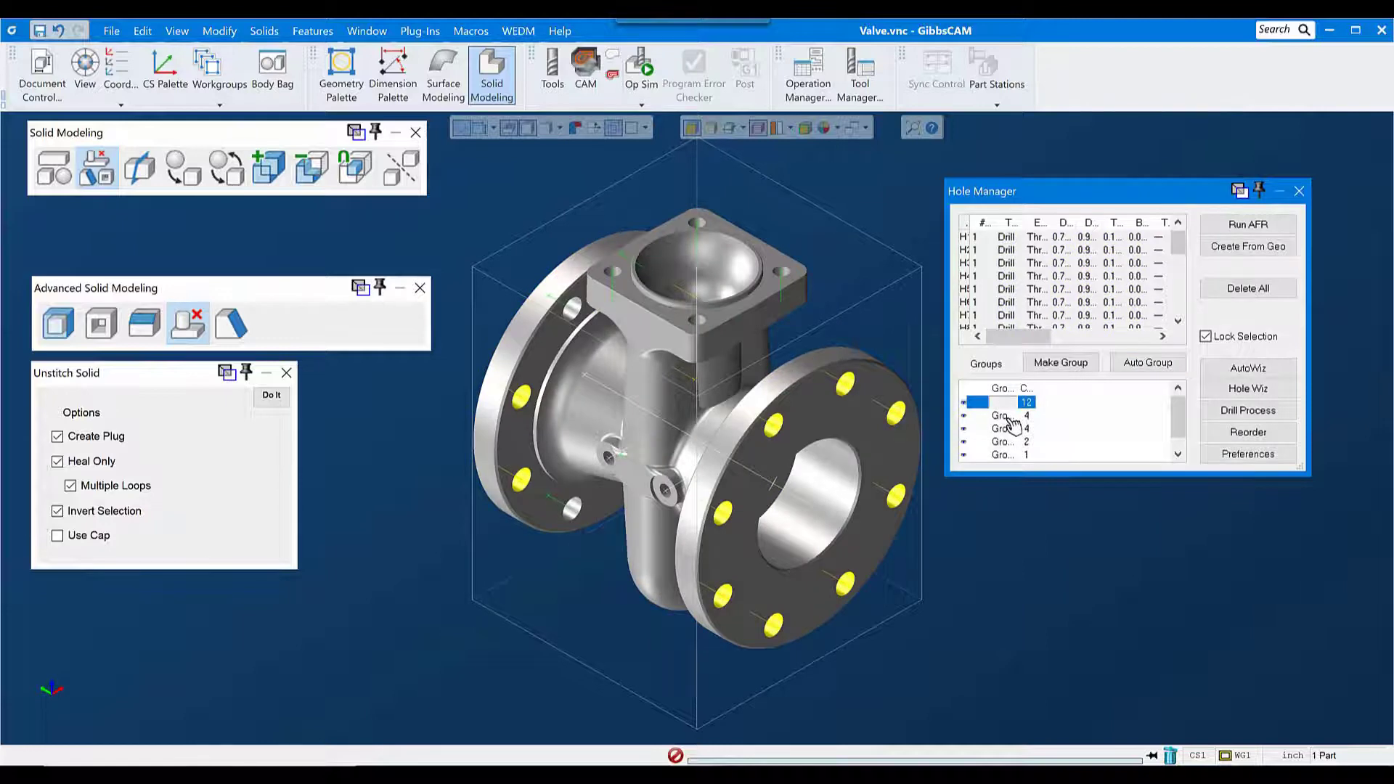
pyautogui.click(1009, 417)
pyautogui.click(1005, 434)
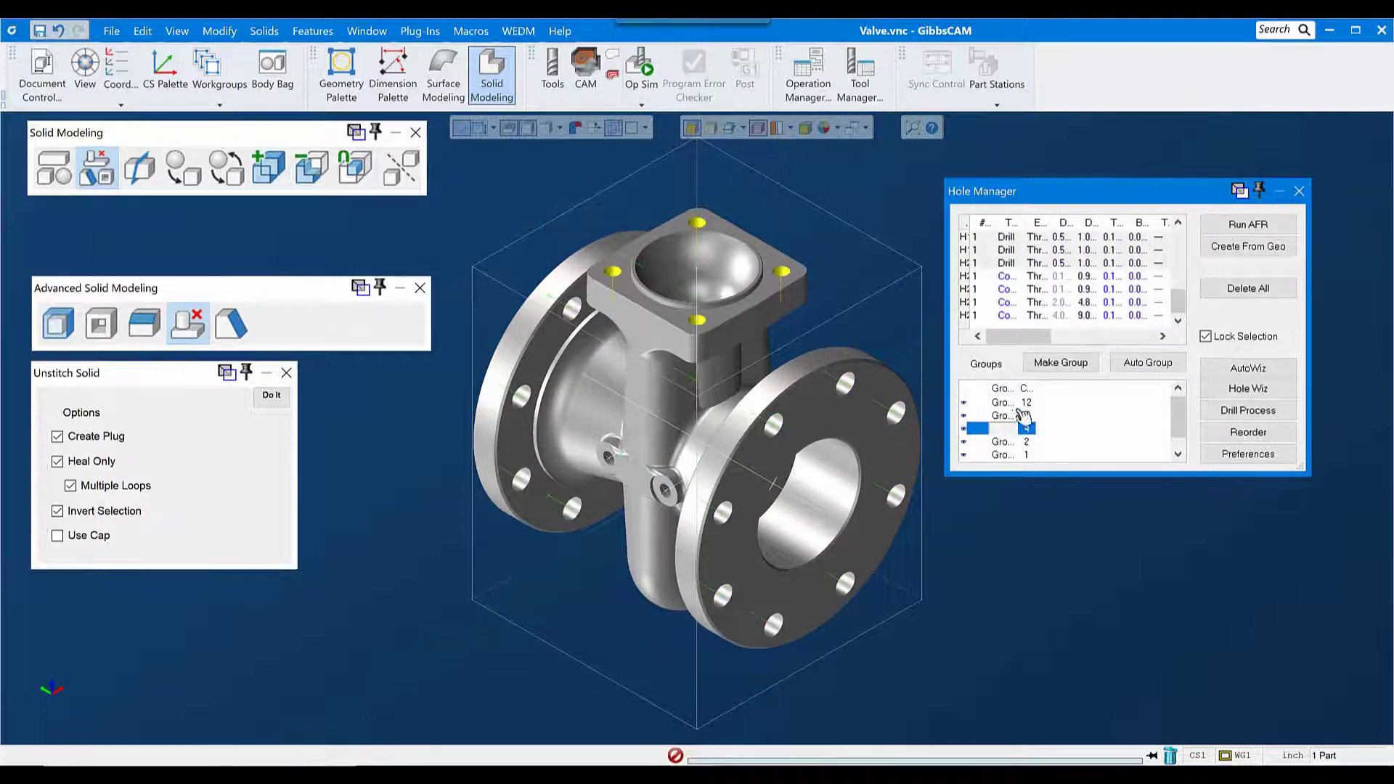
# Step: Select all hole groups in the Hole Manager and unstitch their faces together with Create Plug disabled
pyautogui.click(1008, 405)
pyautogui.scroll(-1, 1012, 443)
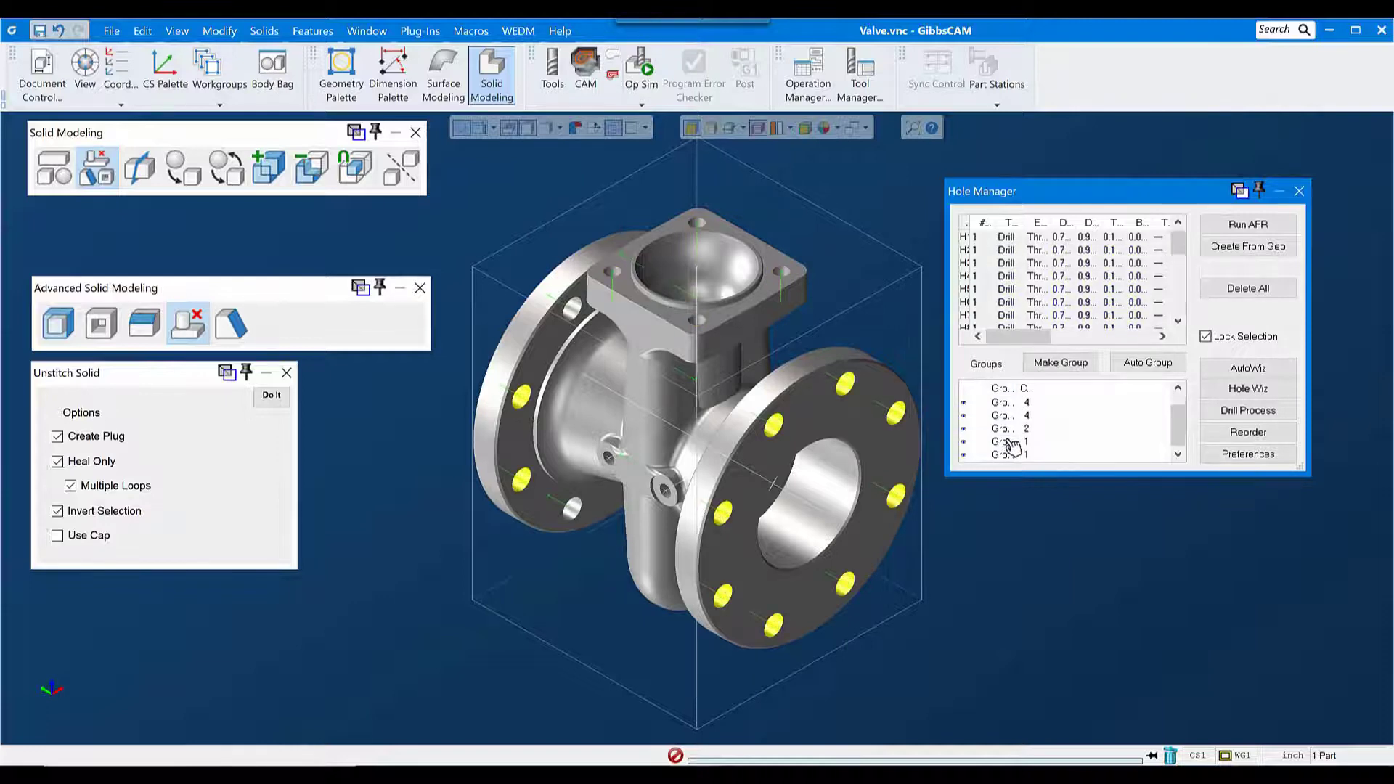
pyautogui.keyDown('shift'); pyautogui.click(1006, 455); pyautogui.keyUp('shift')
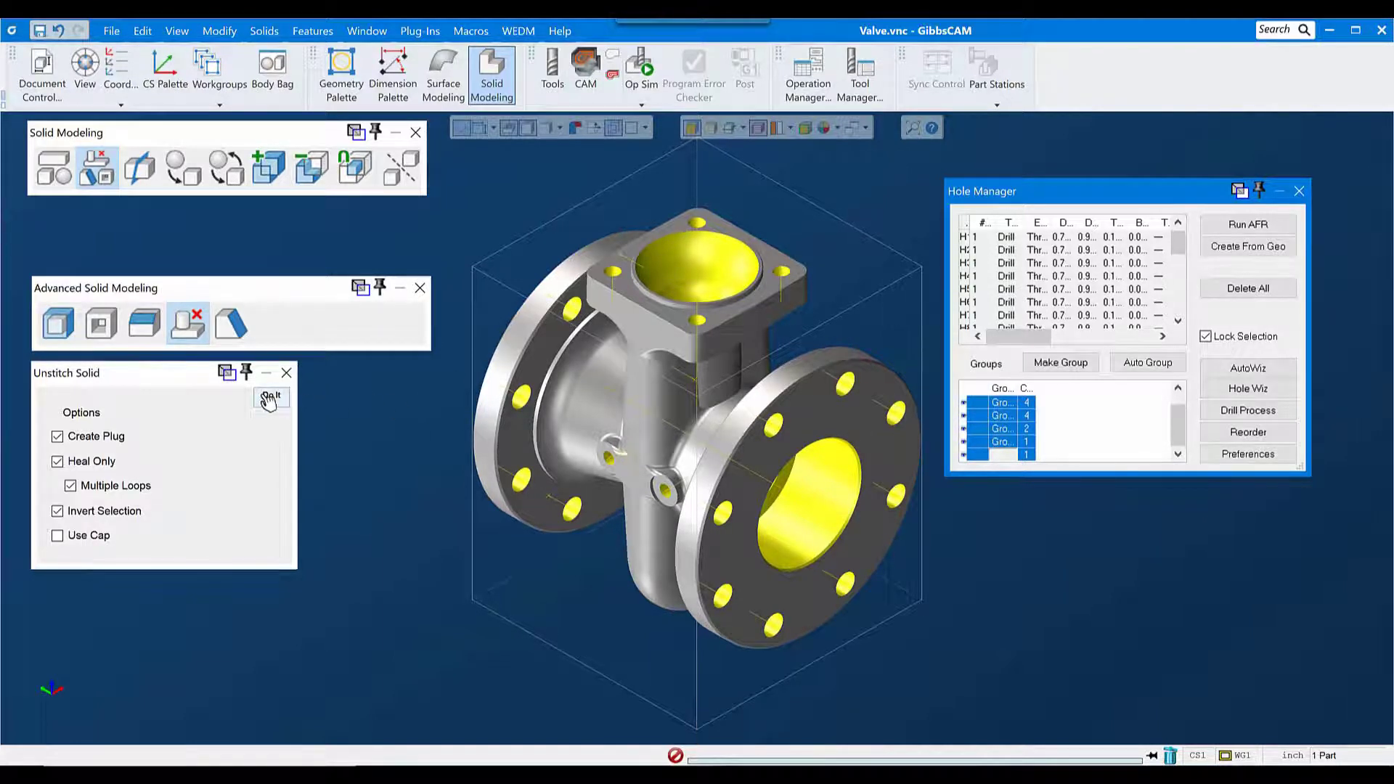
pyautogui.click(86, 438)
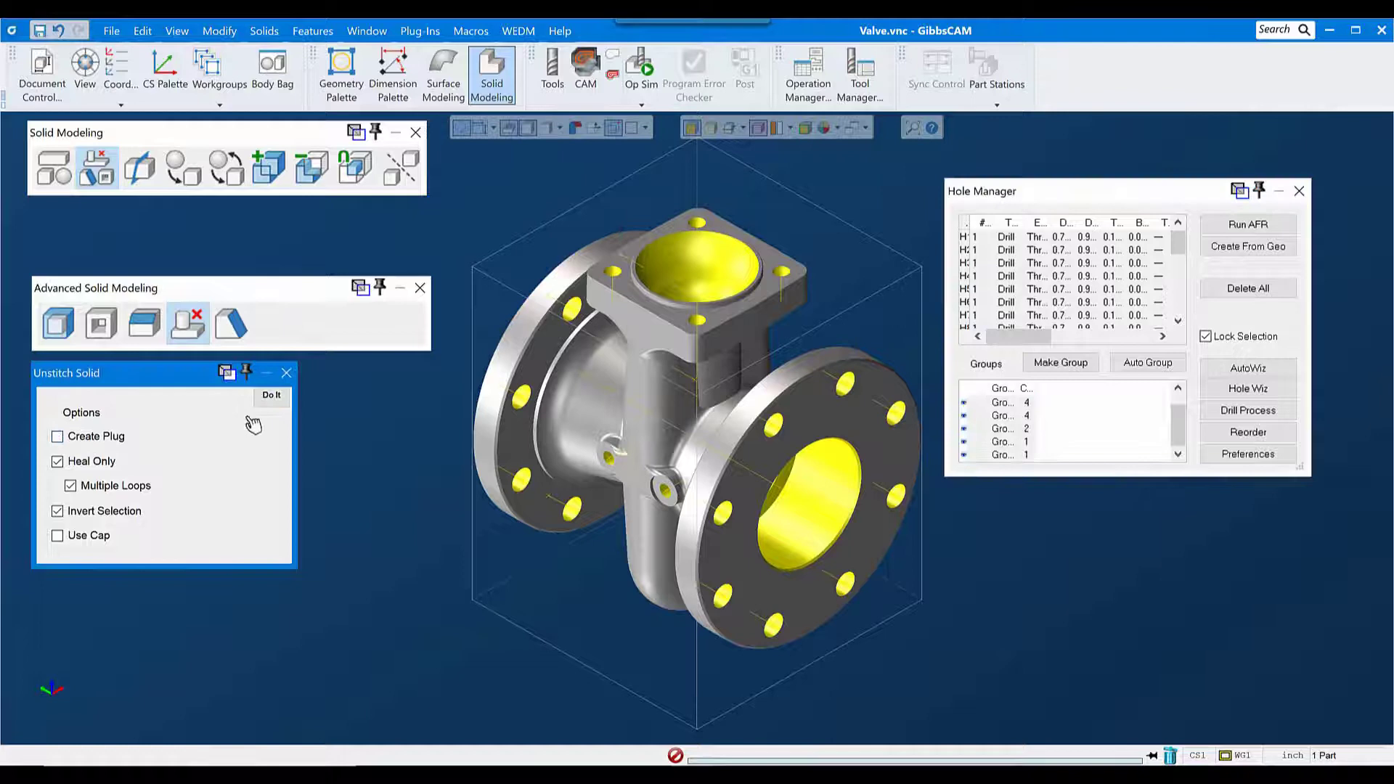
pyautogui.click(289, 401)
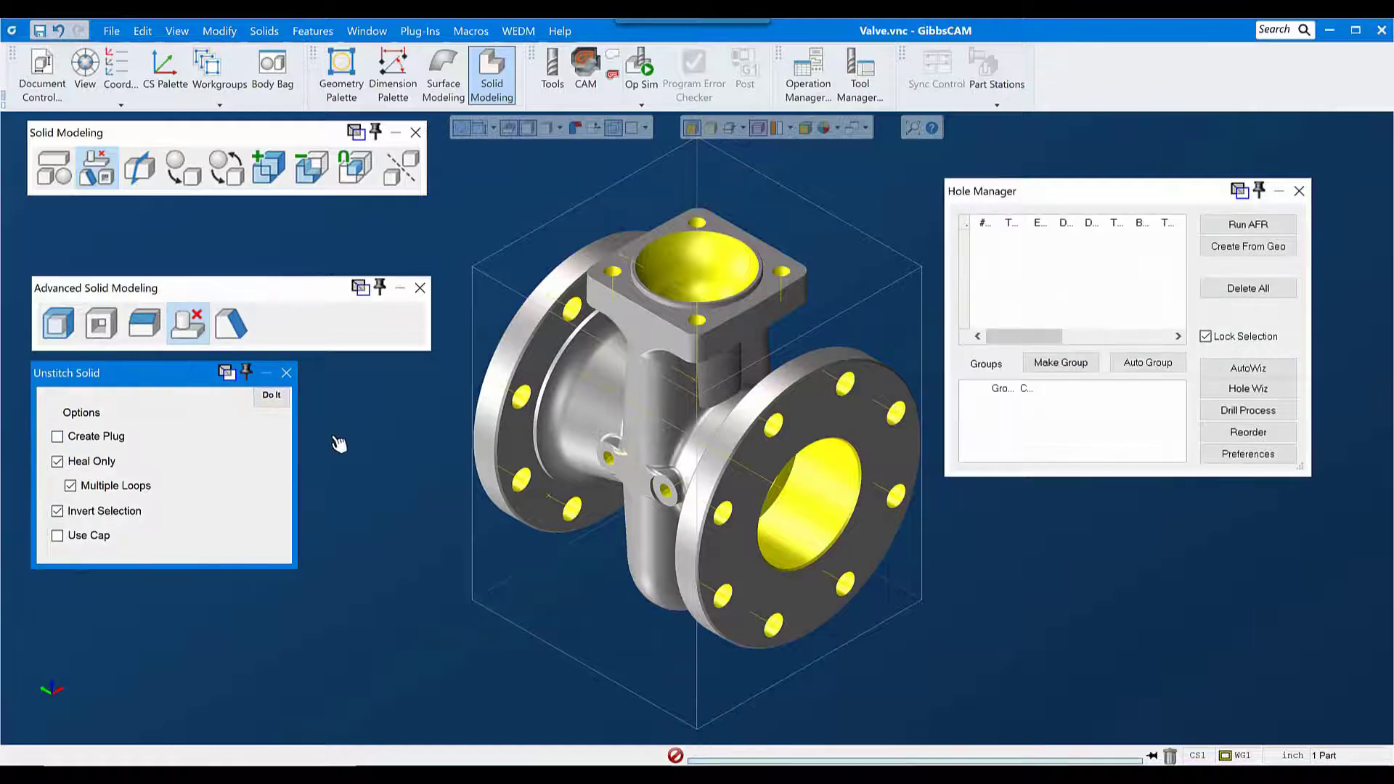